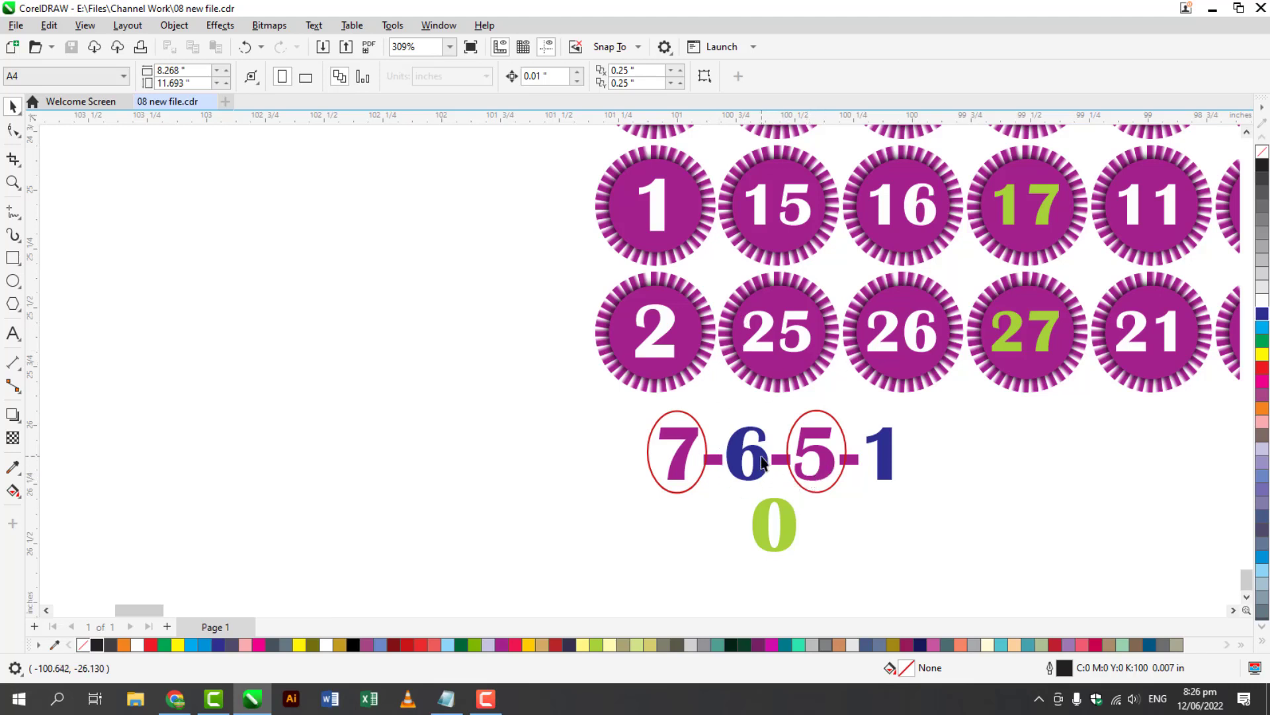
Examine the 7-6-5-1 number row with the 0 beneath it and the 625-50 banner
scroll(820, 464, up, 2)
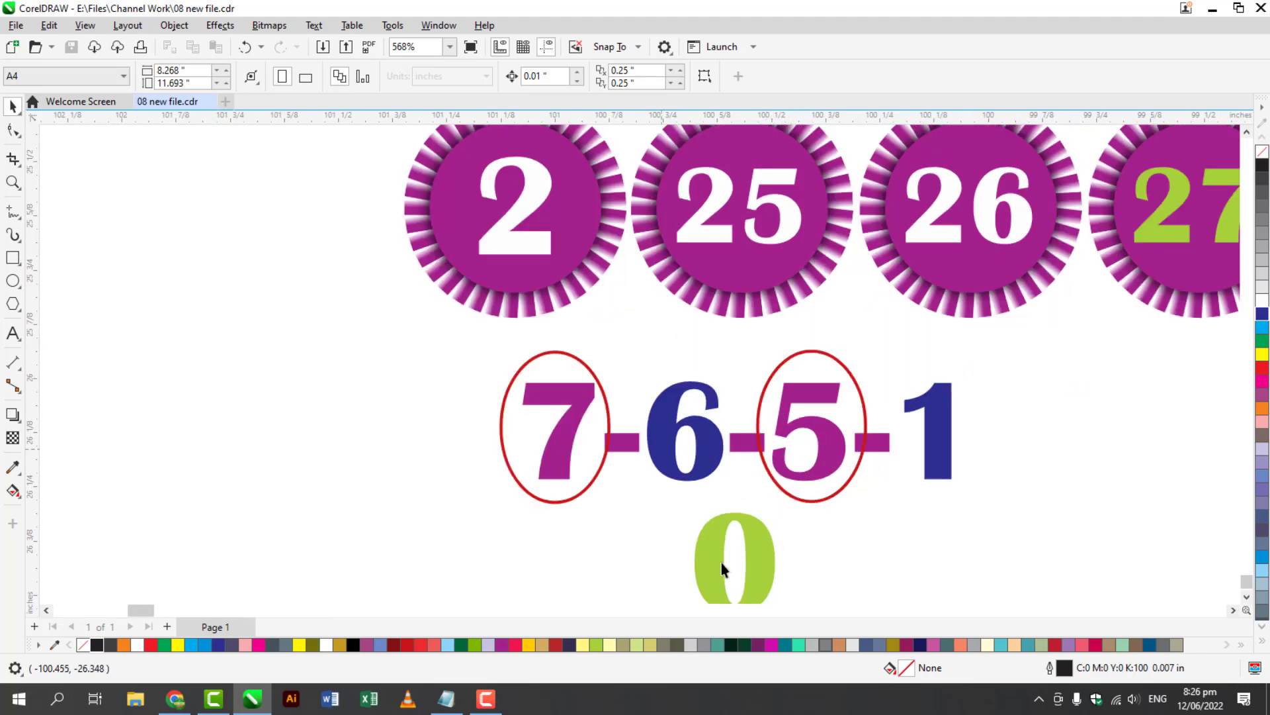
click(1246, 598)
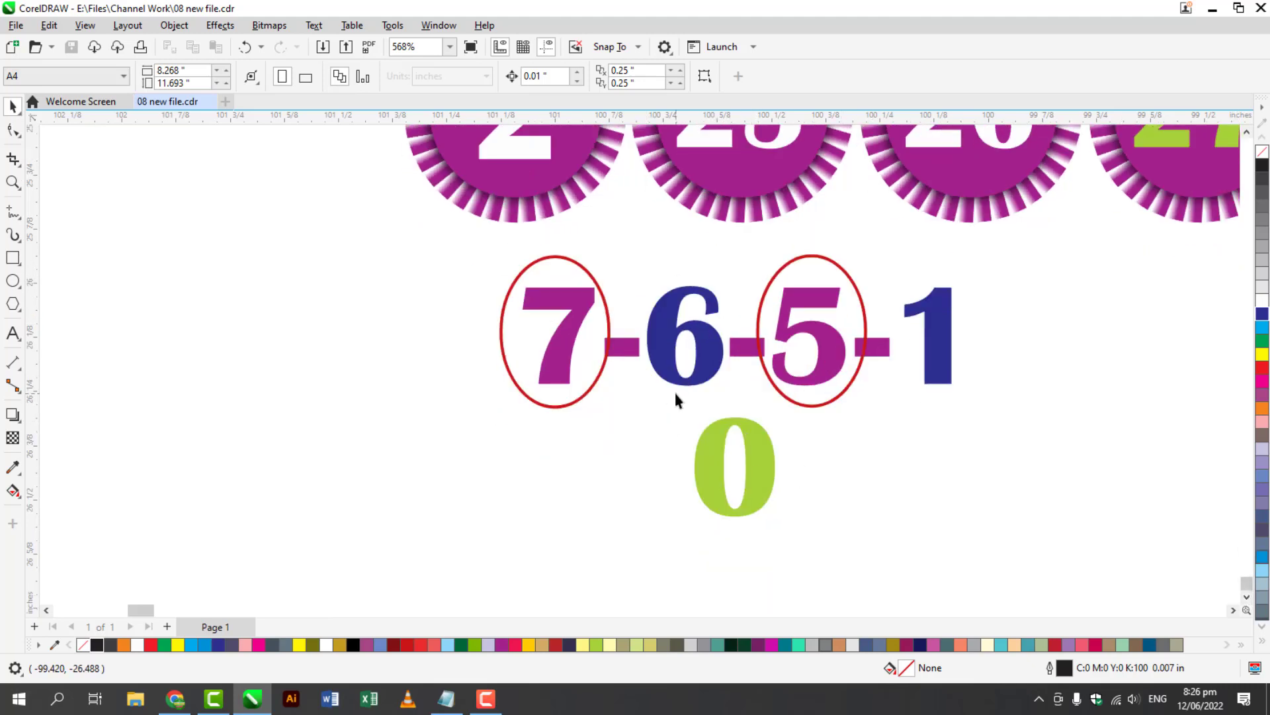
scroll(732, 371, down, 2)
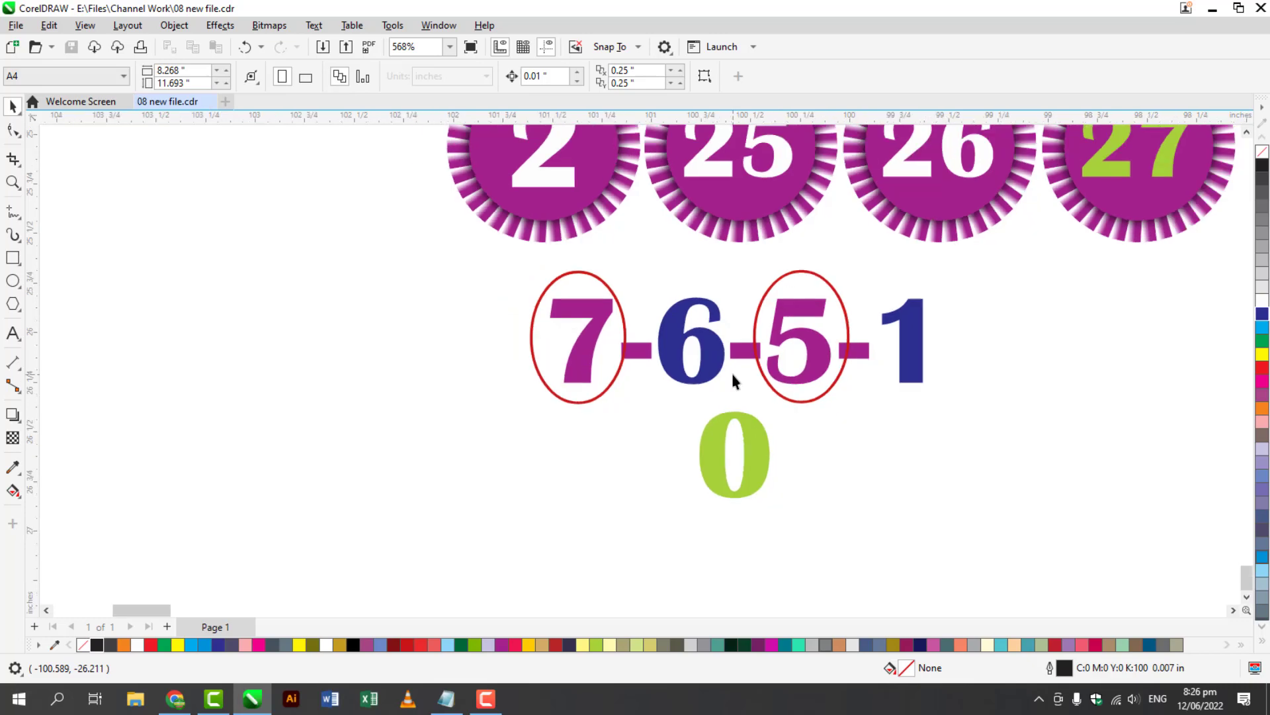
scroll(733, 379, down, 3)
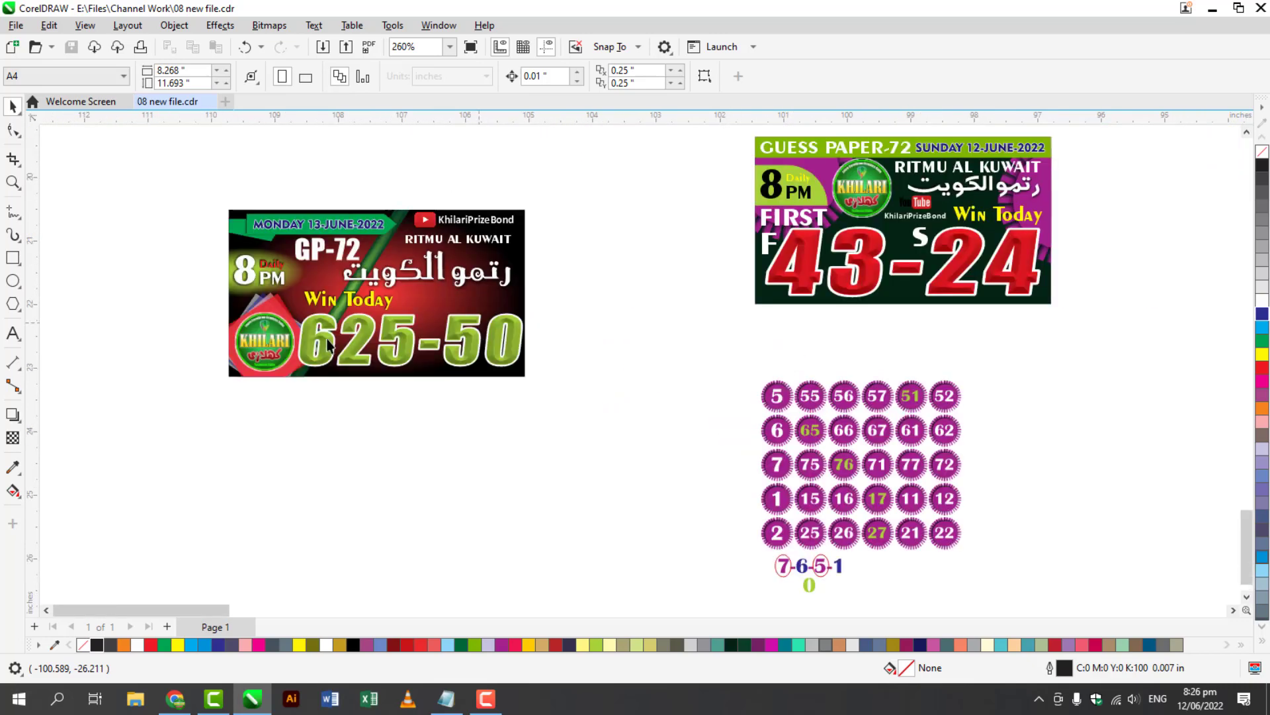
scroll(164, 399, up, 1)
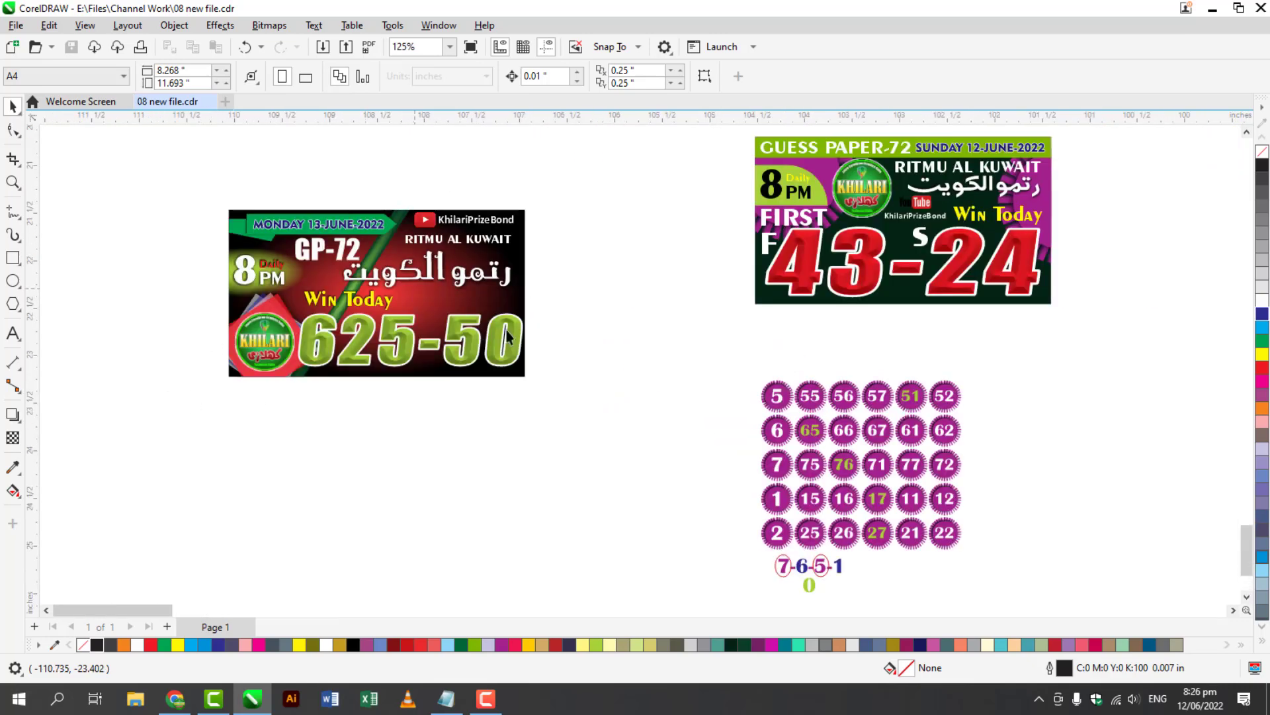
scroll(381, 432, up, 1)
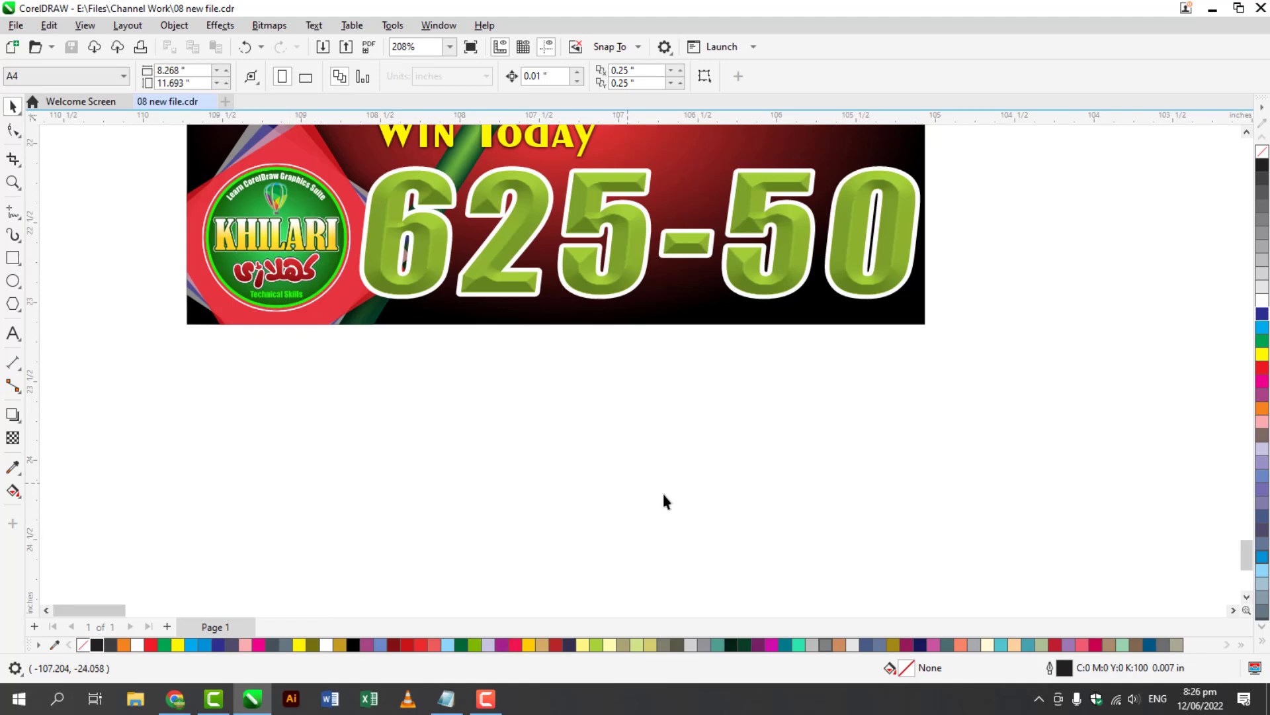
Draw a near-circular ellipse about 0.63 by 0.62 inches in the blank area below the 625-50 banner
click(1247, 596)
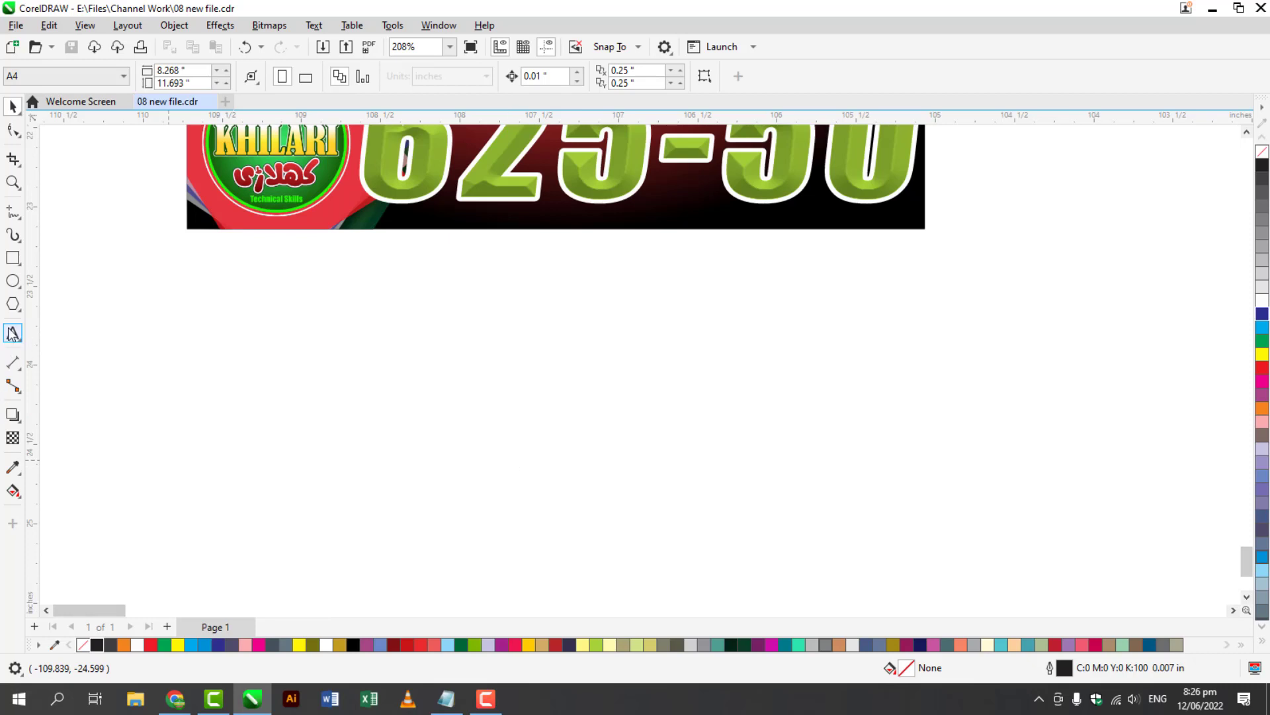
drag(199, 280, 301, 379)
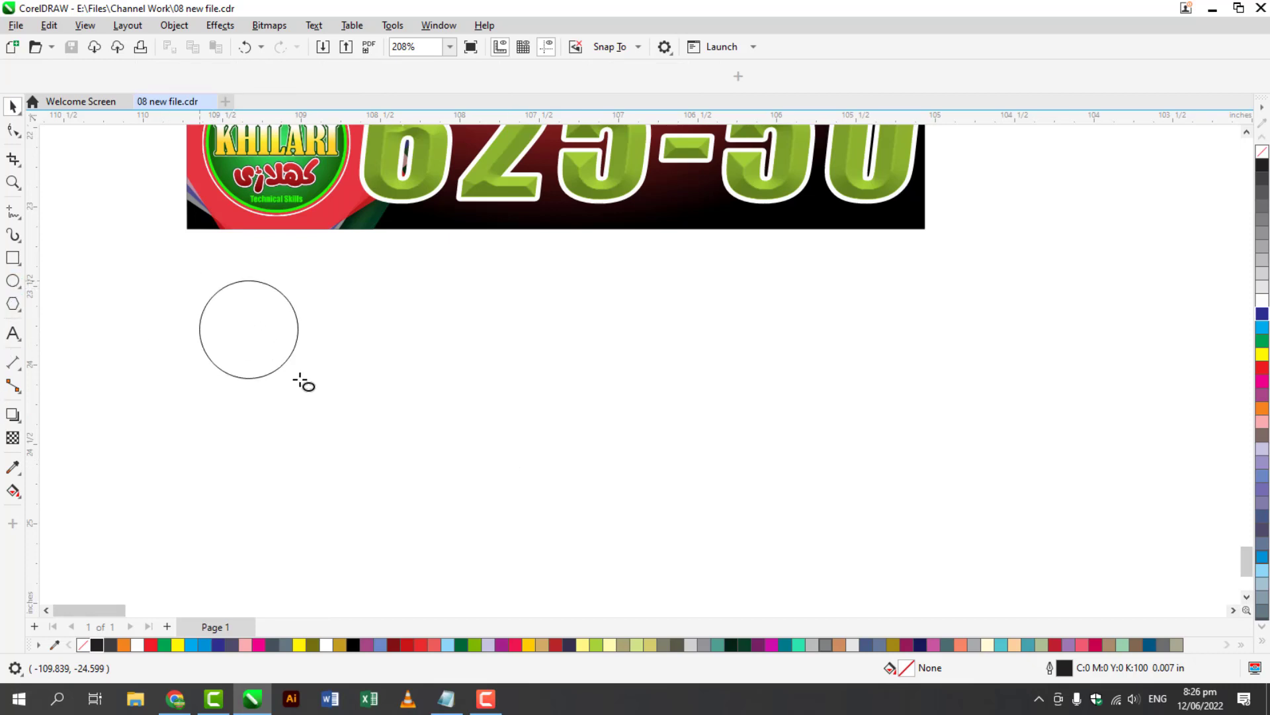
click(12, 108)
scroll(208, 335, up, 2)
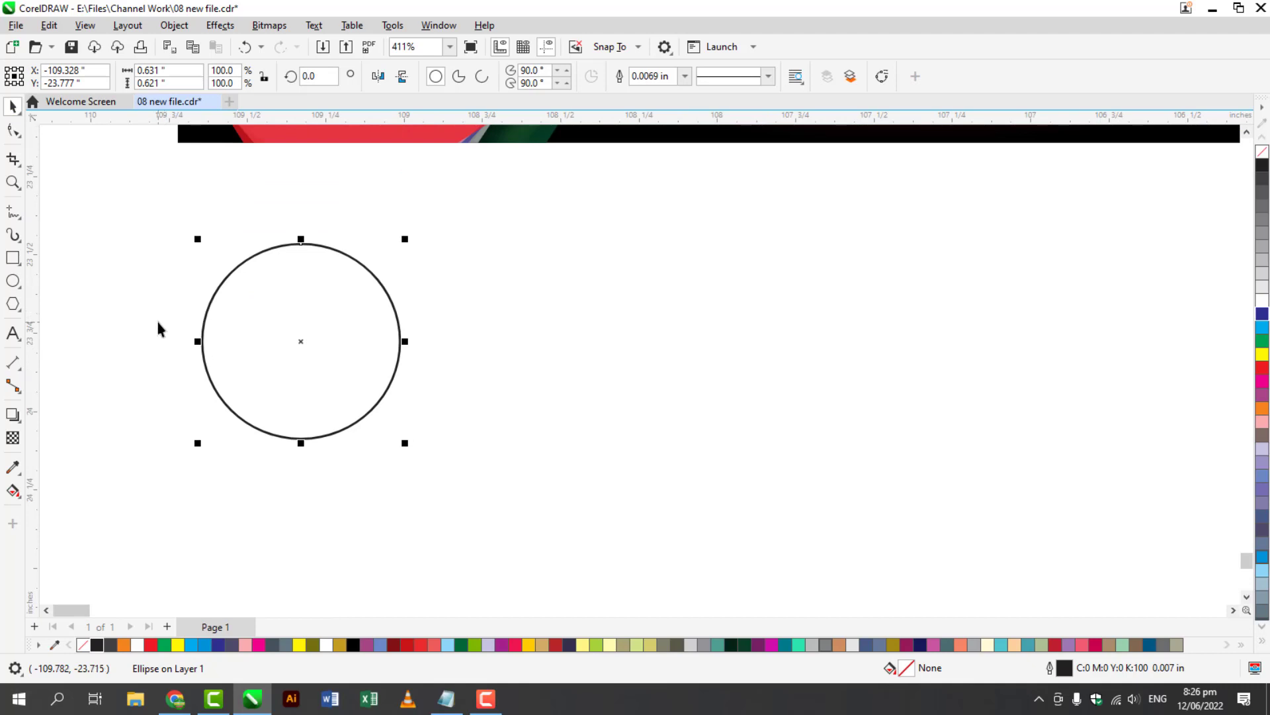
Fill the circle with Moss Green, remove its outline and shift it slightly down
click(285, 644)
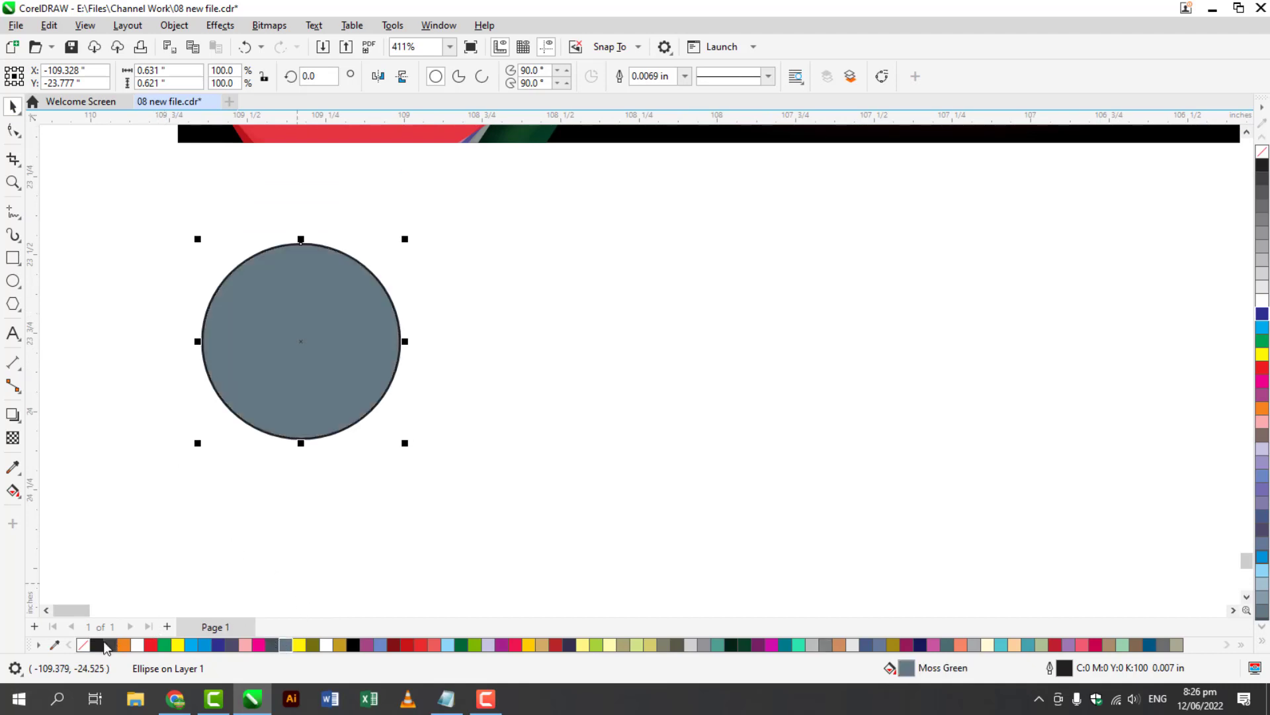
right_click(84, 645)
scroll(173, 393, up, 2)
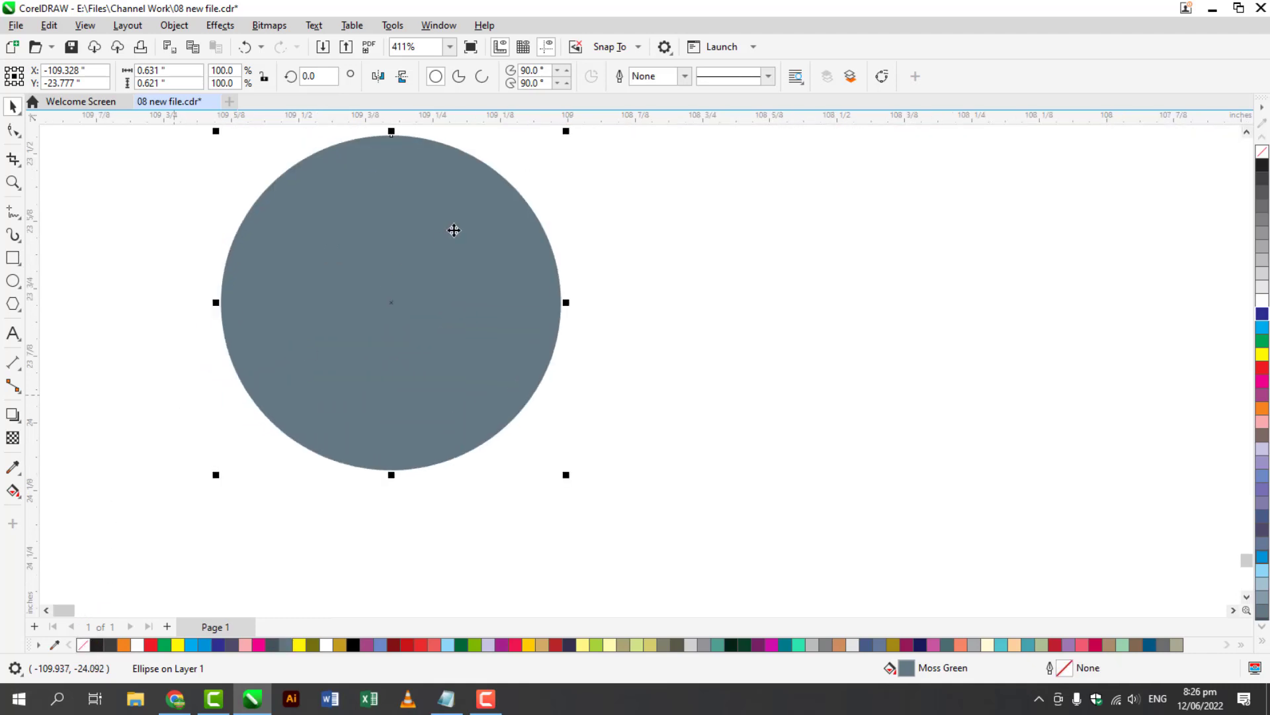
drag(447, 255, 445, 278)
click(184, 277)
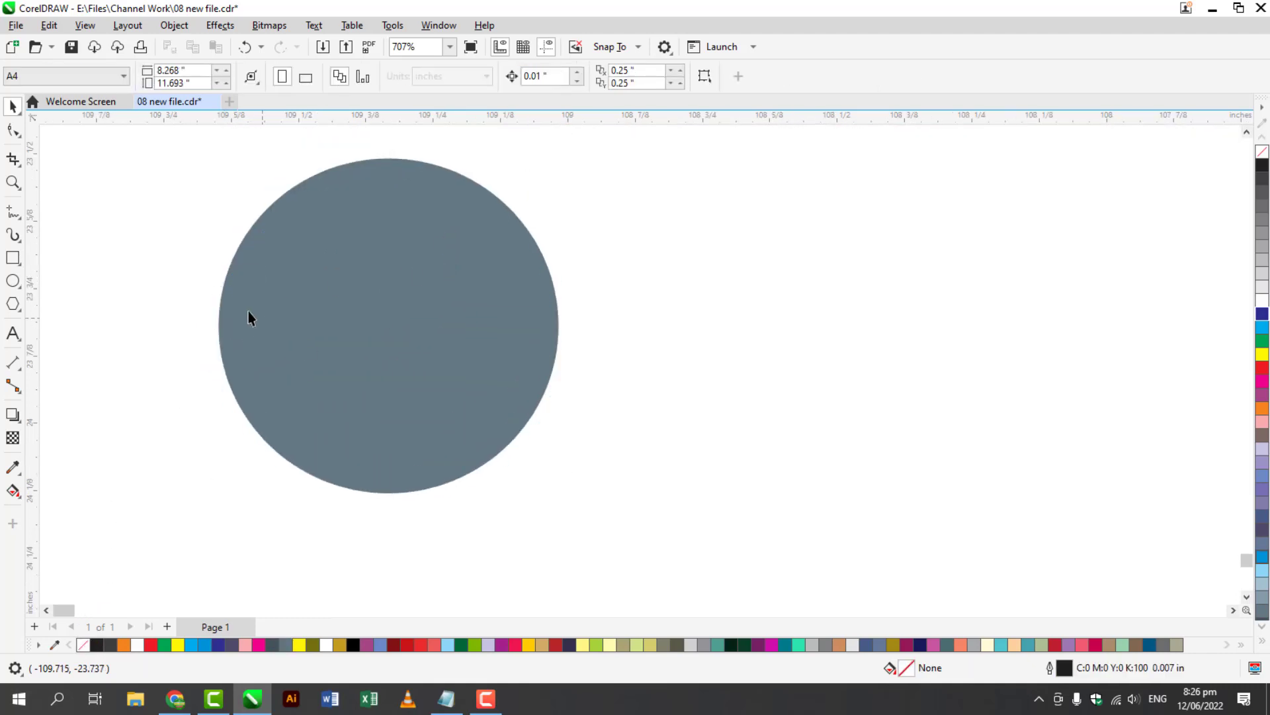
Draw a thin horizontal bar about 0.62 by 0.02 inches across the circle's edge and round its corners to 0.01 inches
click(13, 333)
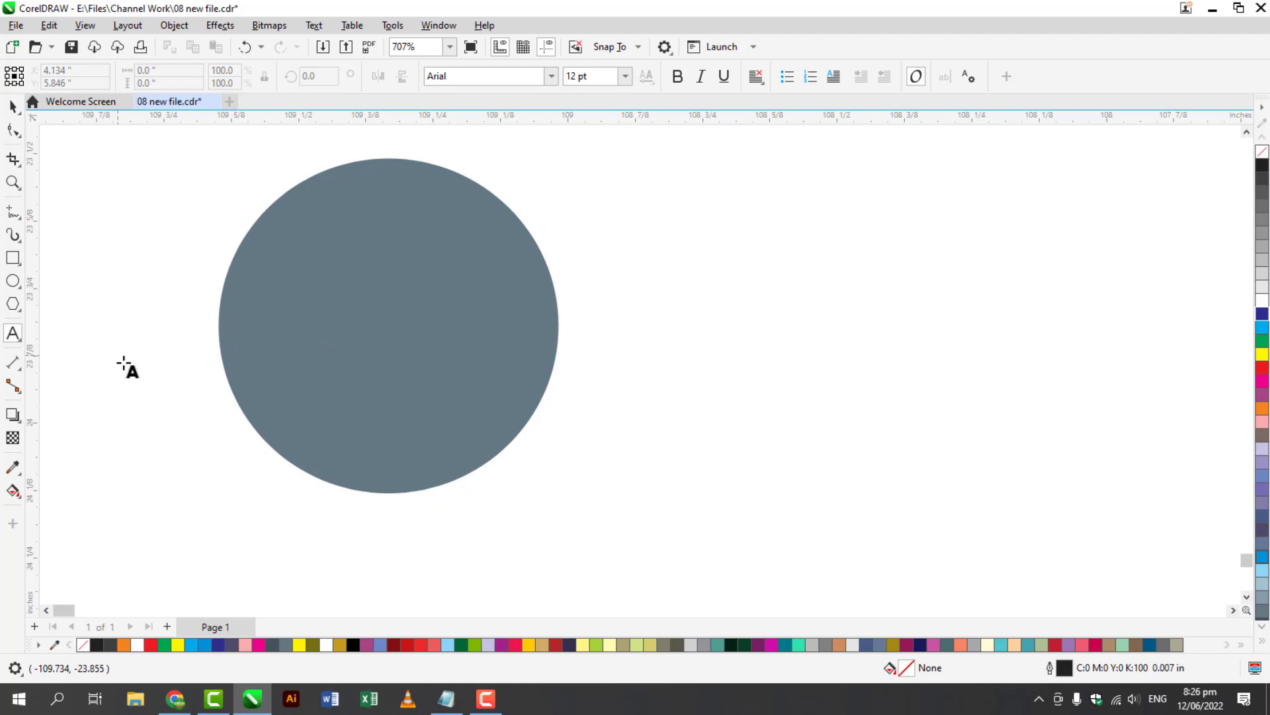
click(13, 107)
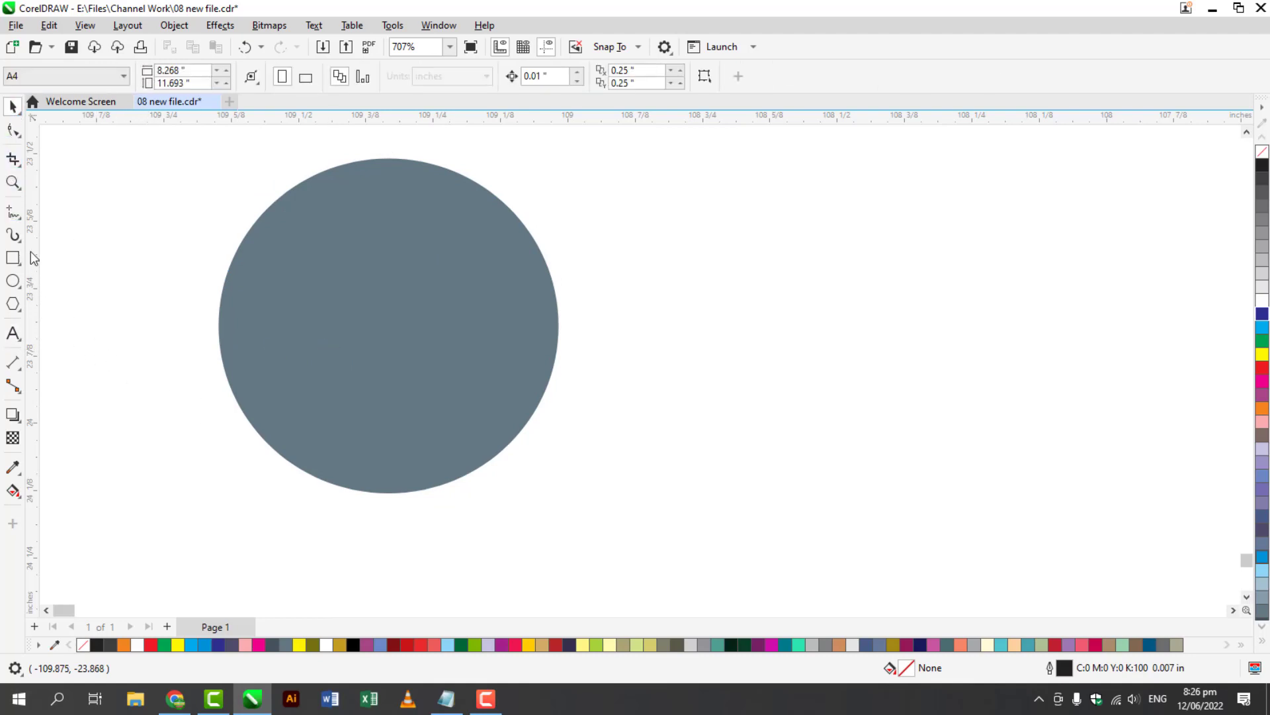
click(13, 259)
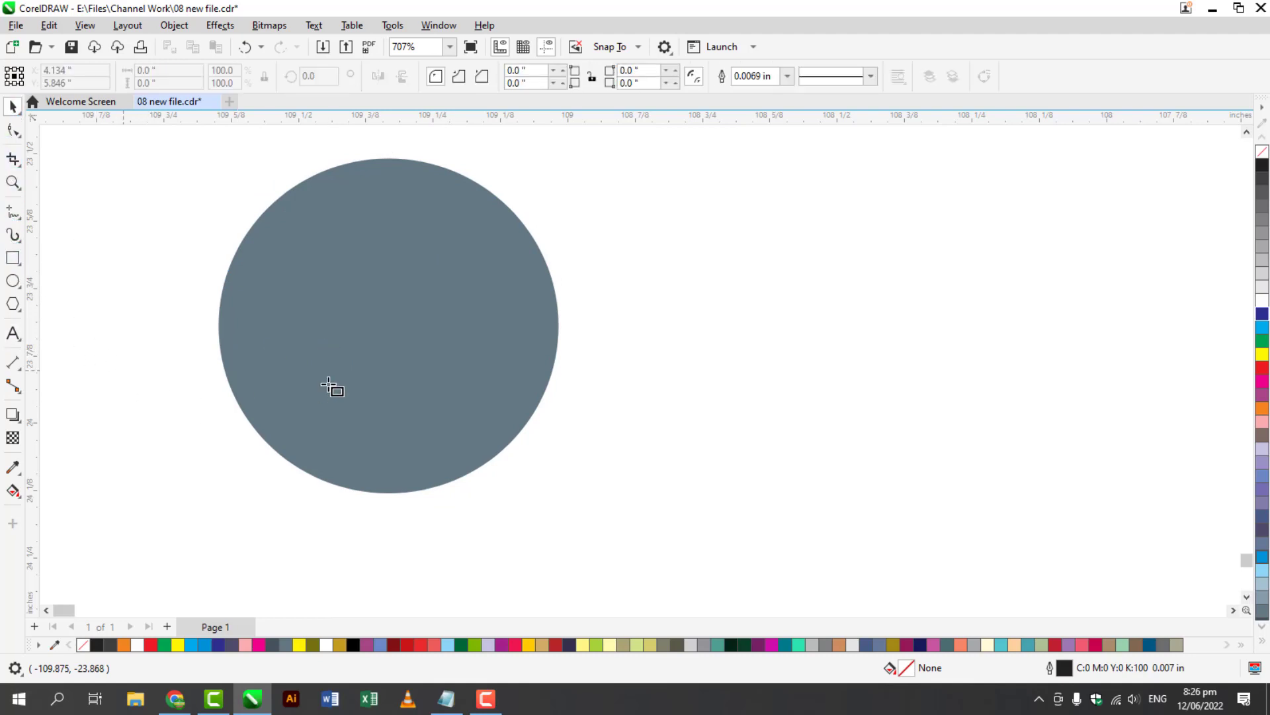
drag(119, 366, 452, 376)
click(12, 110)
click(13, 130)
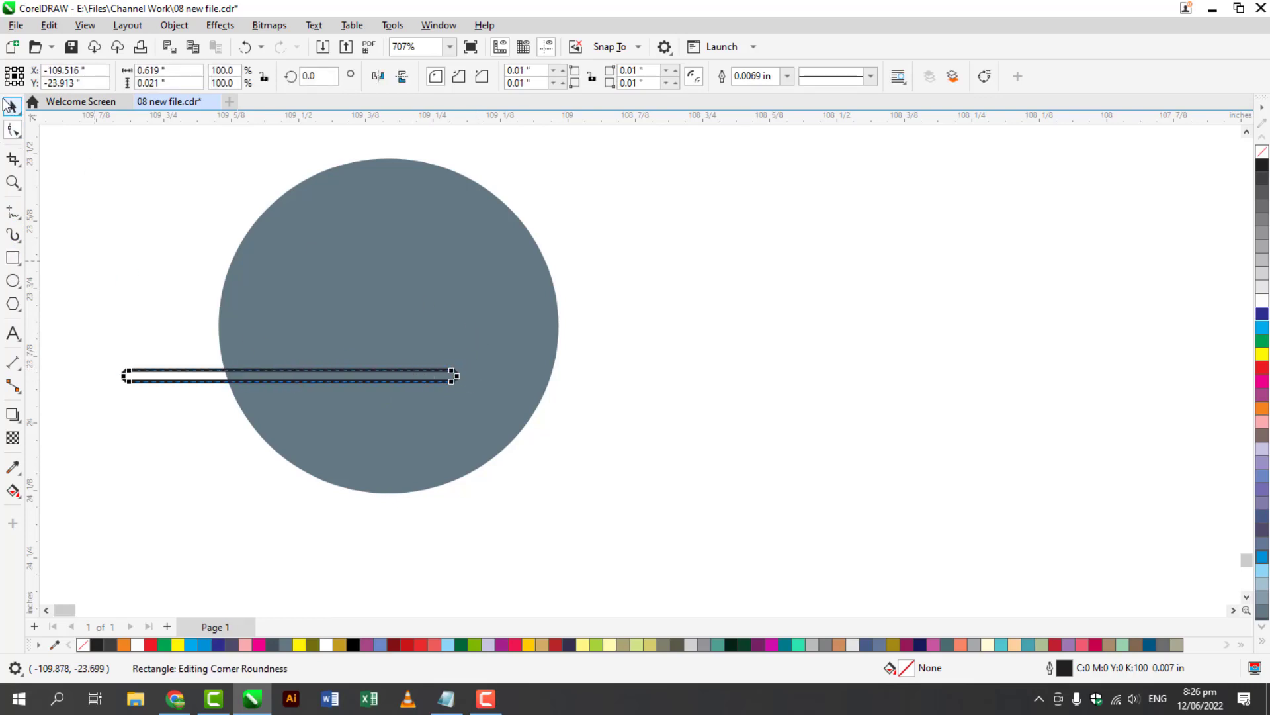
key(space)
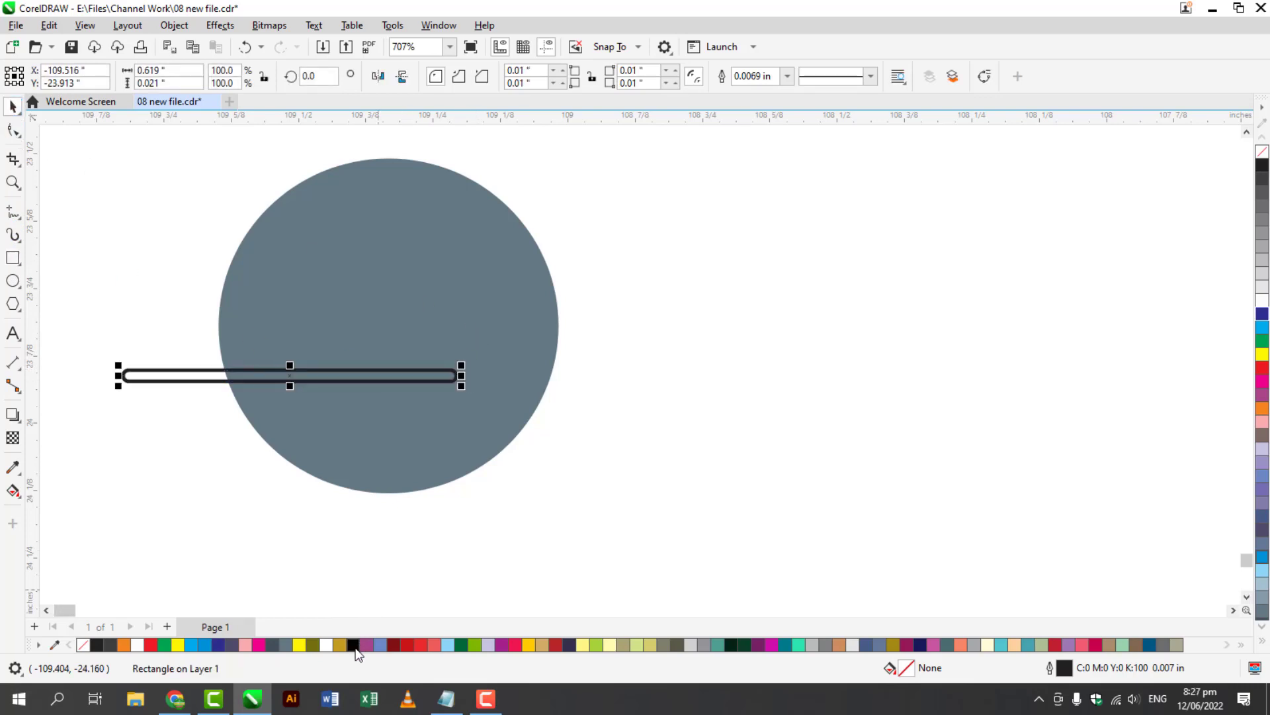
Fill the bar with Deep Navy Blue, remove its outline and fade its right half out with a linear transparency
click(232, 645)
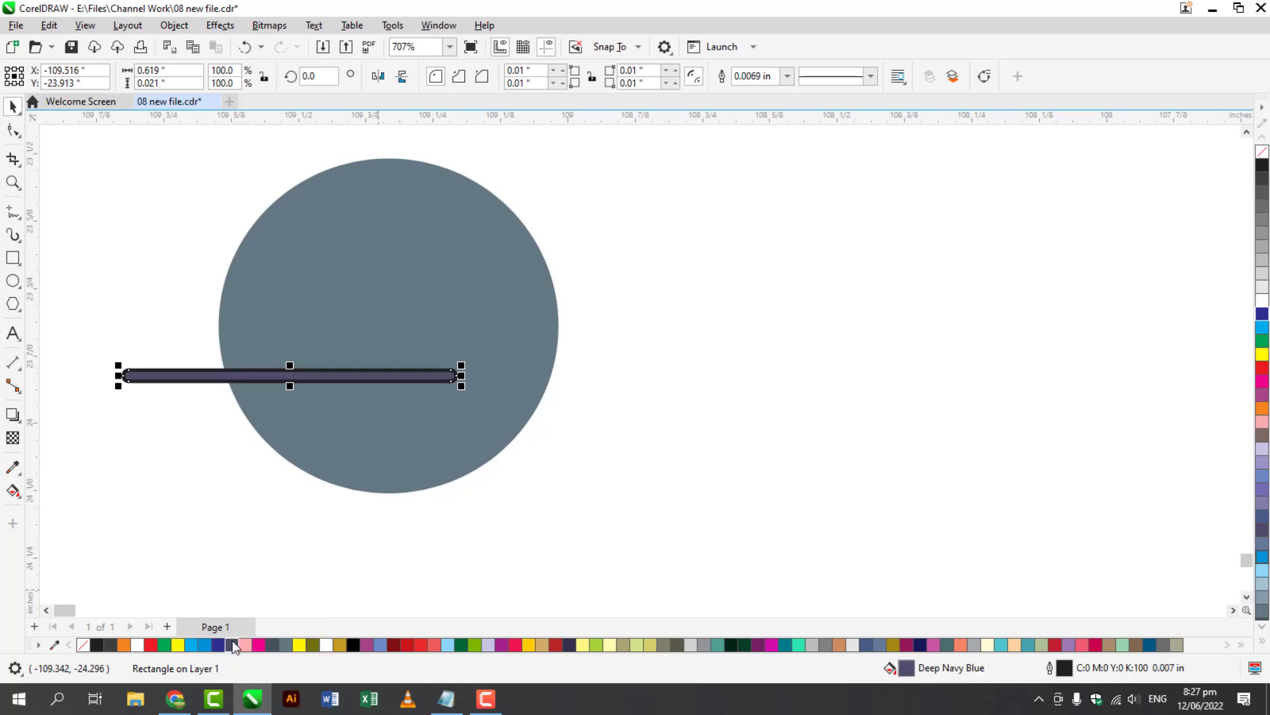
right_click(82, 645)
click(11, 436)
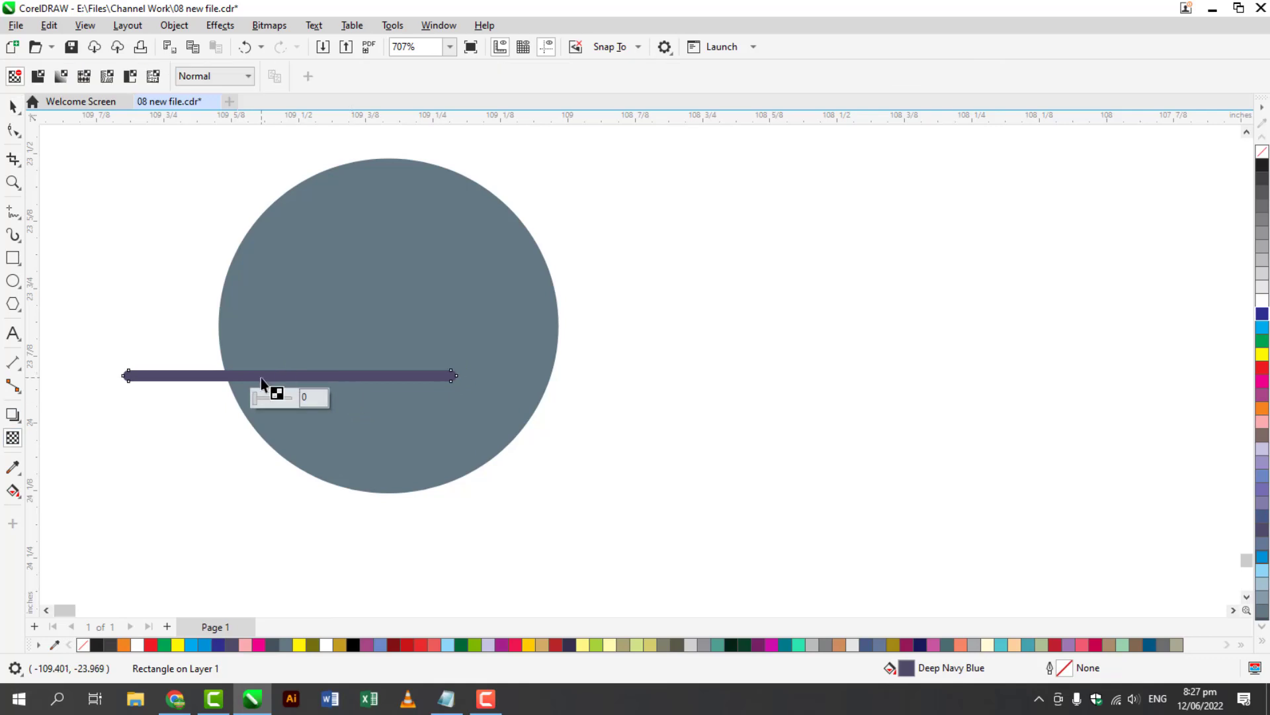
drag(270, 378, 467, 381)
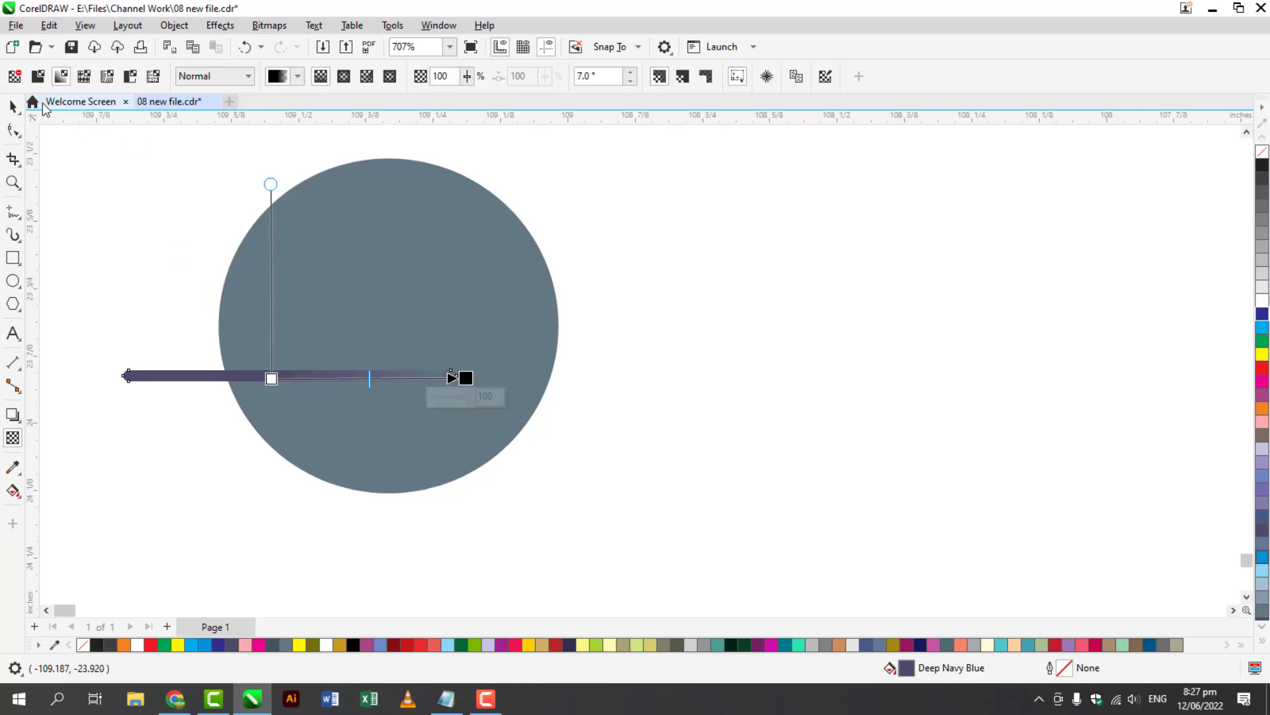
click(12, 106)
Try moving the bar to the circle's mid-height and rotating it about its left end, and undo the rotation
mouse_move(218, 375)
mouse_down()
mouse_move(217, 309)
mouse_move(211, 322)
mouse_move(301, 319)
mouse_move(186, 327)
mouse_move(296, 329)
mouse_up()
click(238, 328)
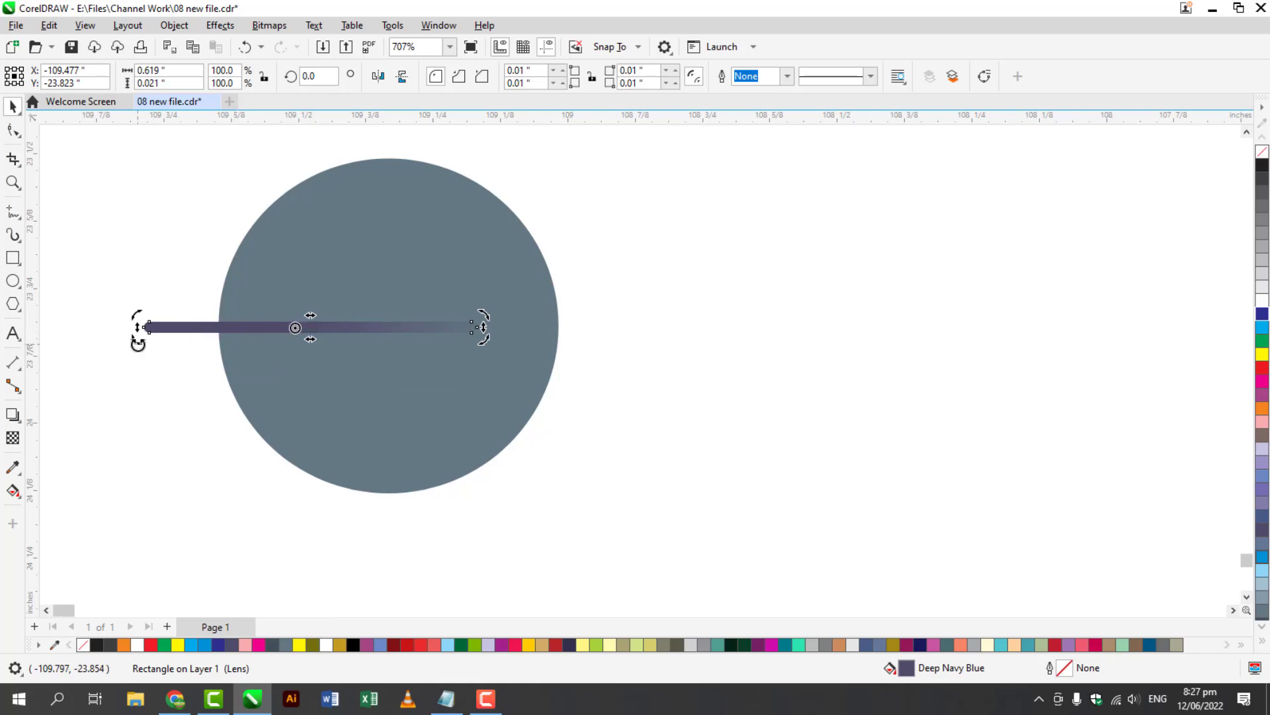
mouse_move(293, 329)
mouse_down()
mouse_move(149, 323)
mouse_move(141, 351)
mouse_move(143, 337)
mouse_up()
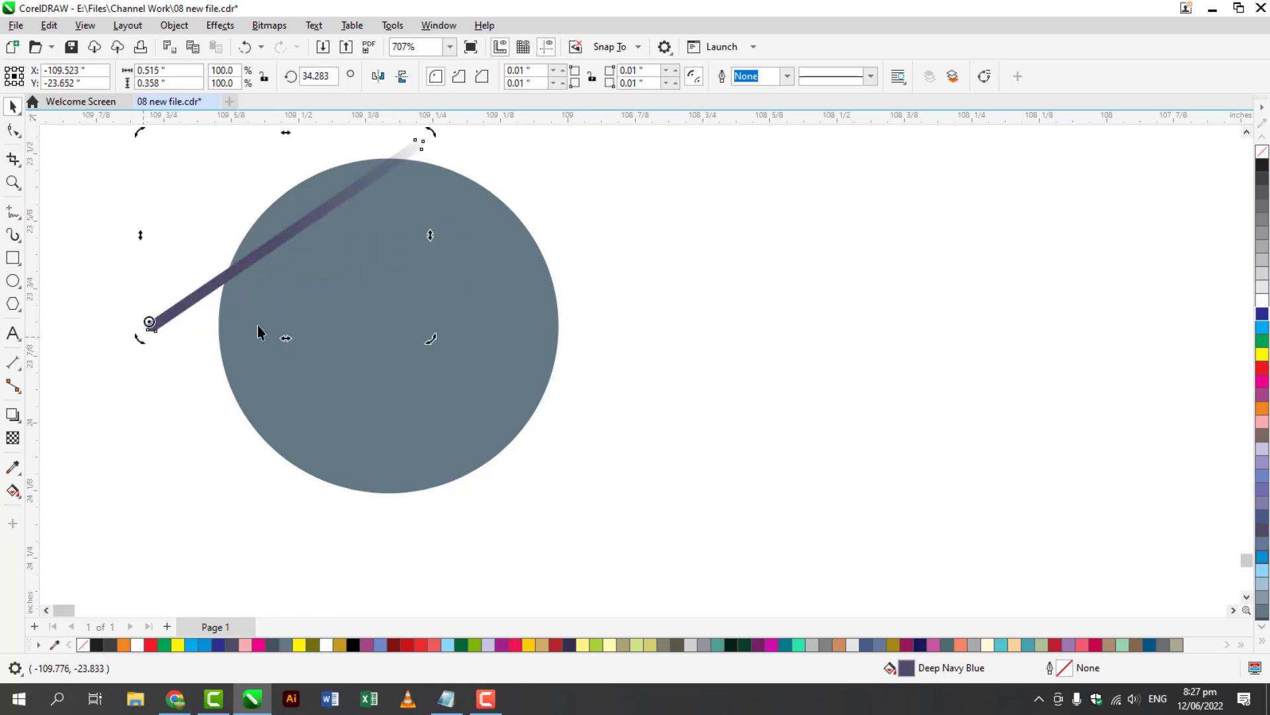
key(ctrl+z)
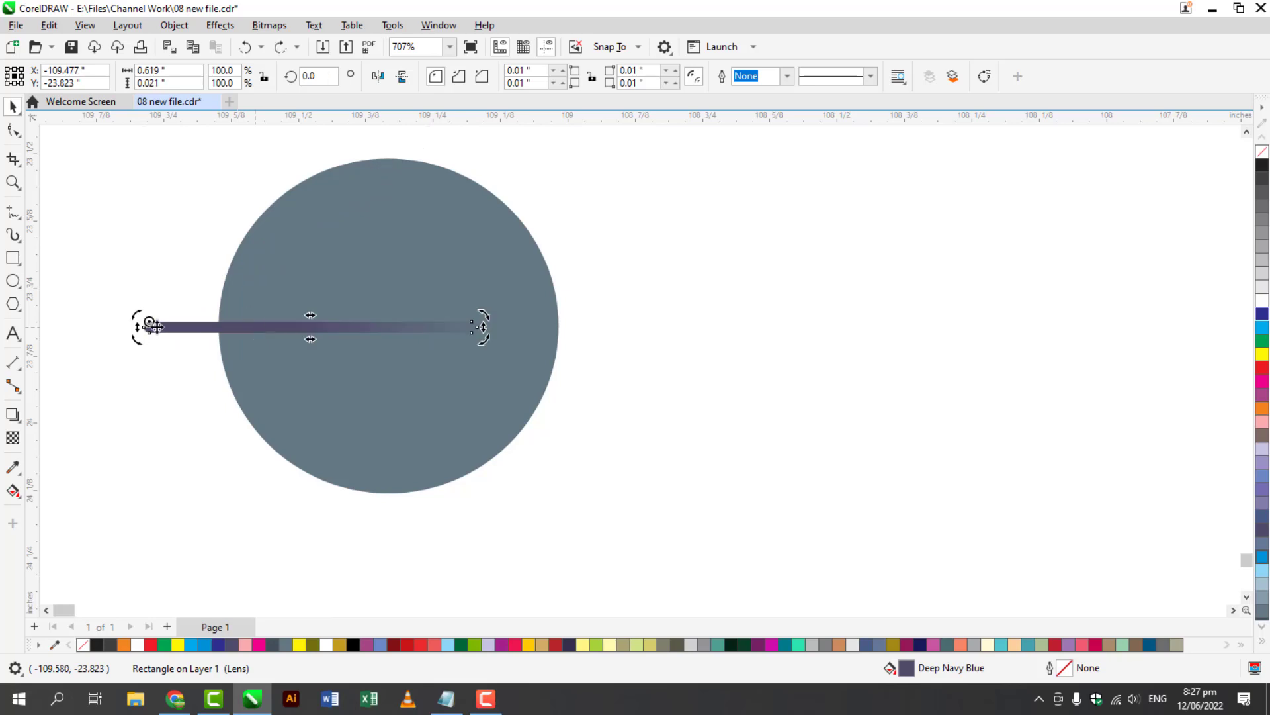
Move the bar's rotation centre back to just left of its middle and centre-align the bar with the circle
drag(149, 322, 280, 328)
drag(92, 152, 636, 502)
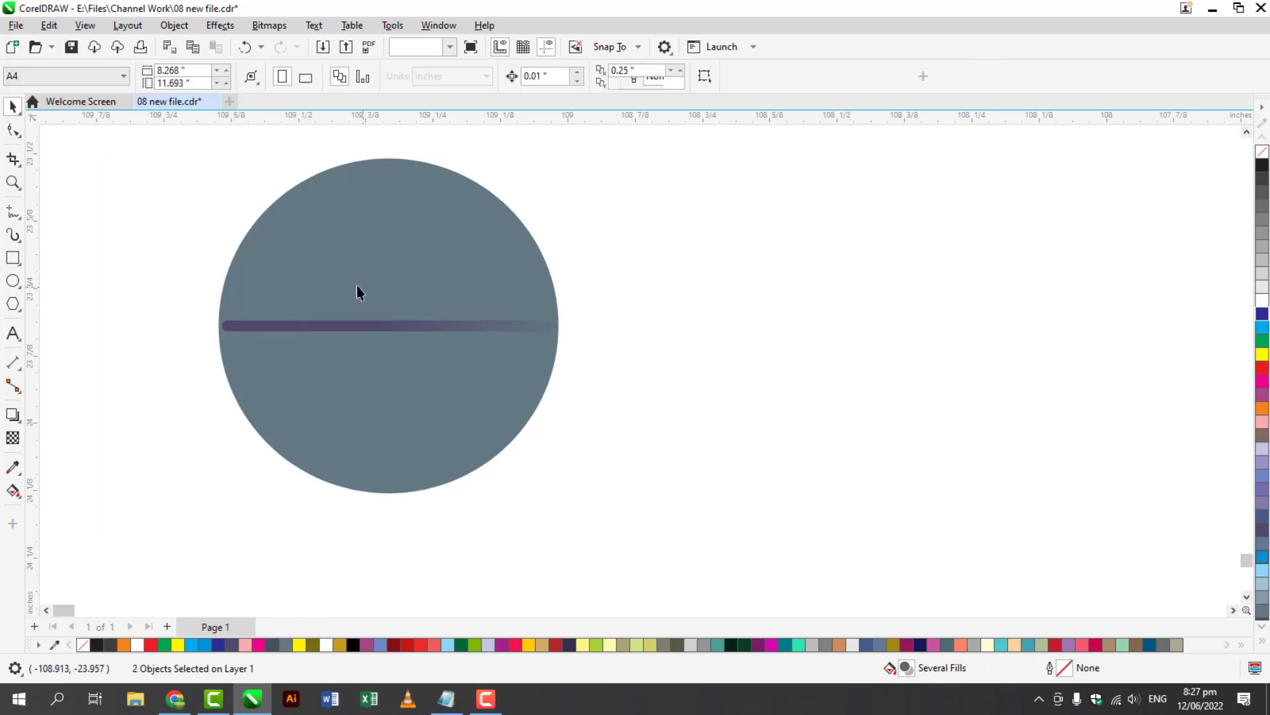
Create rotated copies of the bar about its rotation centre at 8.478° intervals until they span a half turn
click(365, 326)
click(365, 327)
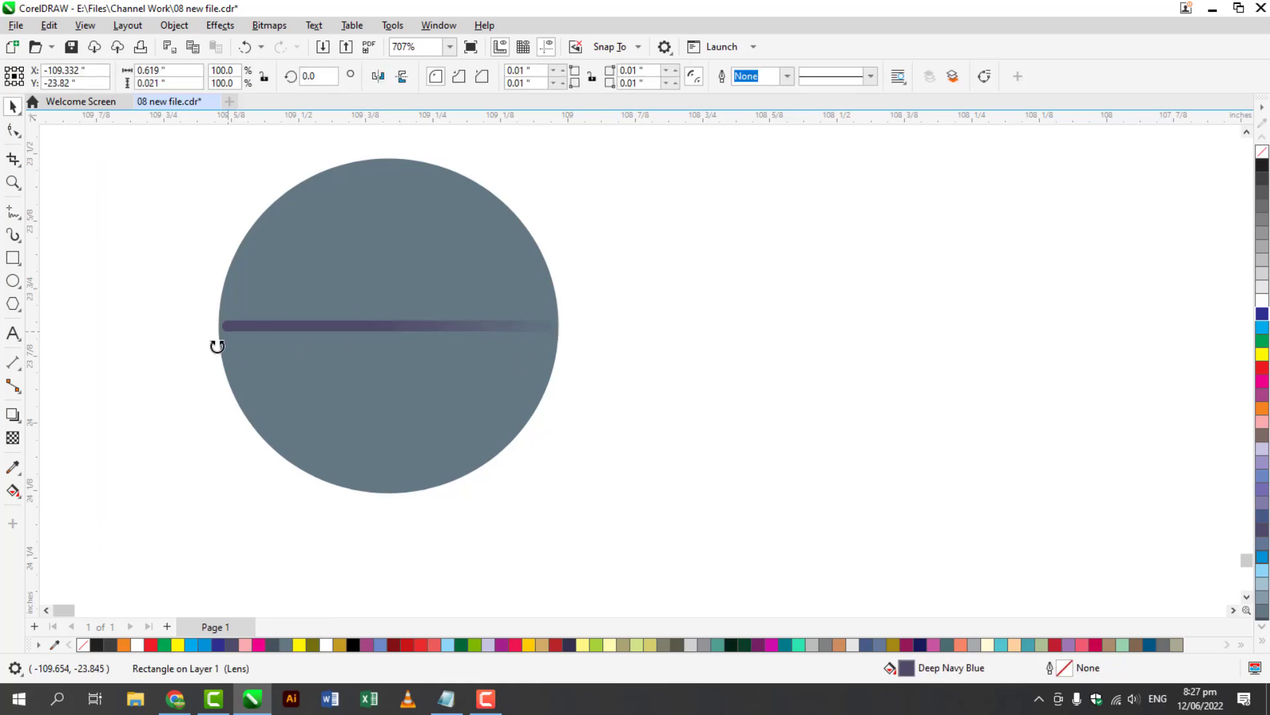
drag(213, 345, 225, 358)
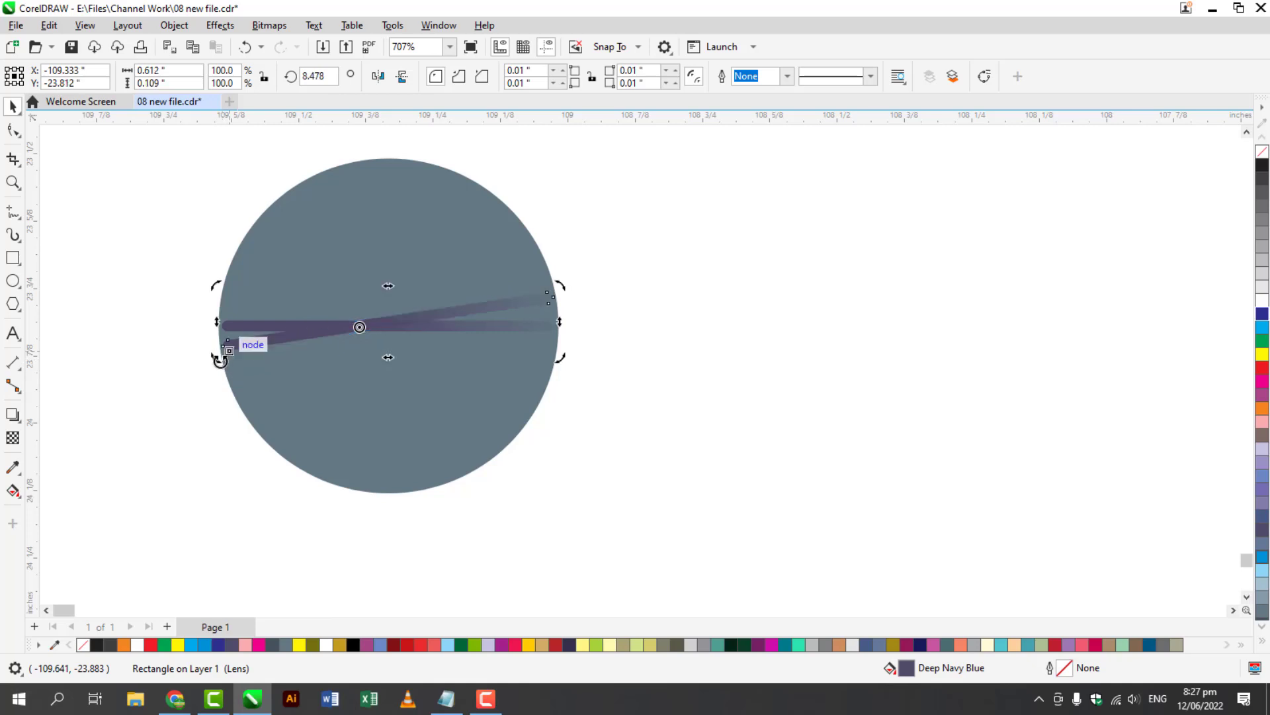
key(ctrl+r)
key(ctrl+r)
key(ctrl+r)
key(ctrl+r)
key(ctrl+r)
key(ctrl+r)
key(ctrl+r)
key(ctrl+r)
key(ctrl+r)
key(ctrl+r)
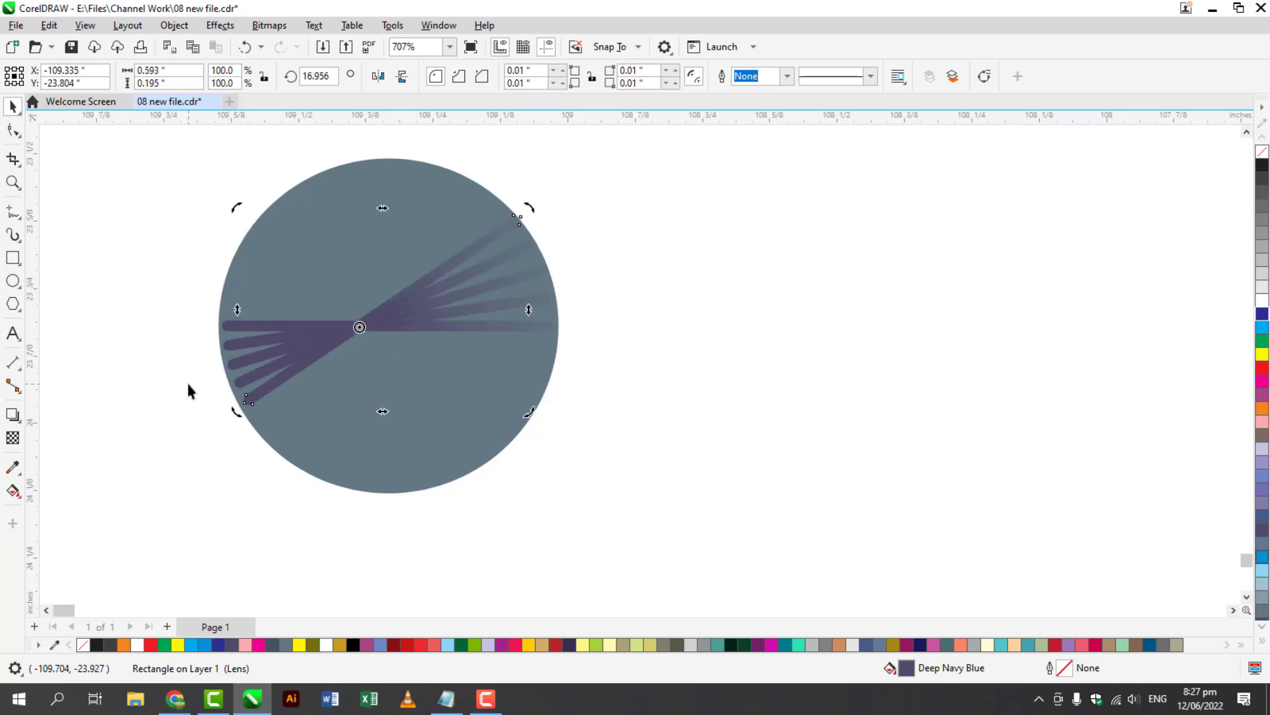
key(ctrl+r)
key(ctrl+r)
key(ctrl+r)
key(ctrl+r)
key(ctrl+r)
key(ctrl+r)
key(ctrl+r)
key(ctrl+r)
key(ctrl+r)
key(ctrl+r)
key(ctrl+r)
key(ctrl+r)
key(ctrl+r)
key(ctrl+r)
key(ctrl+r)
key(ctrl+r)
key(ctrl+r)
key(ctrl+r)
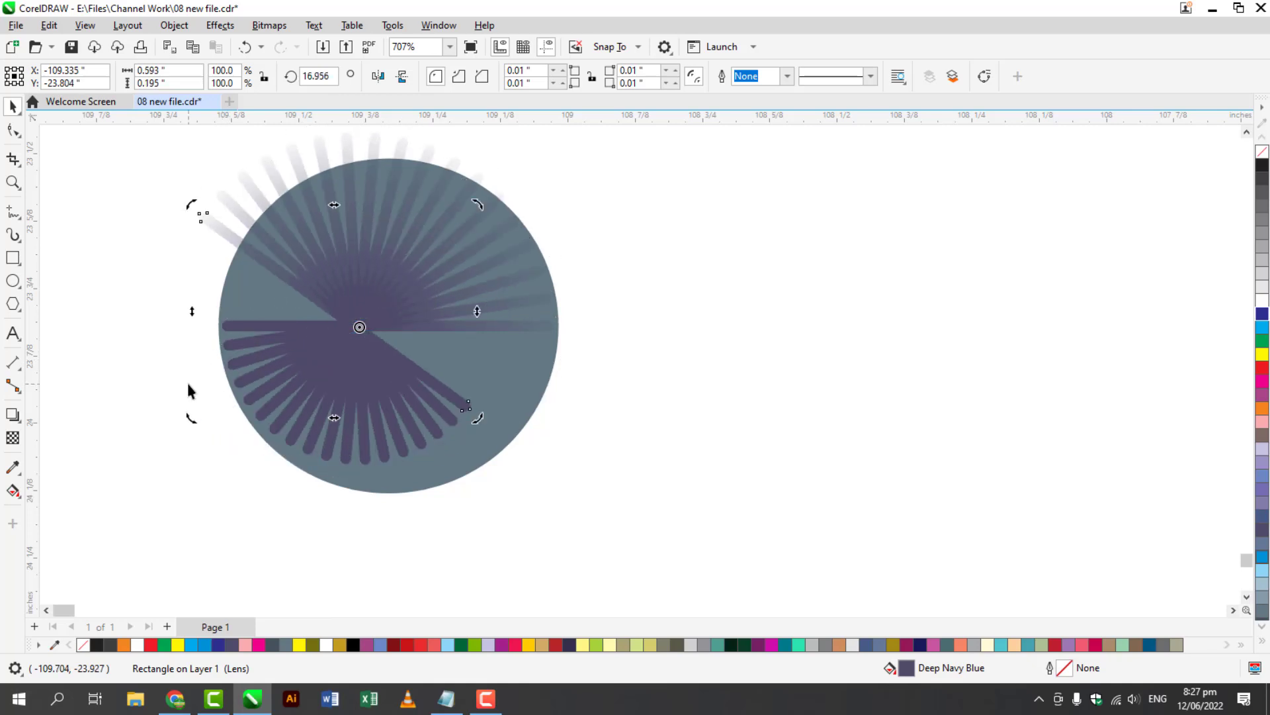
key(ctrl+r)
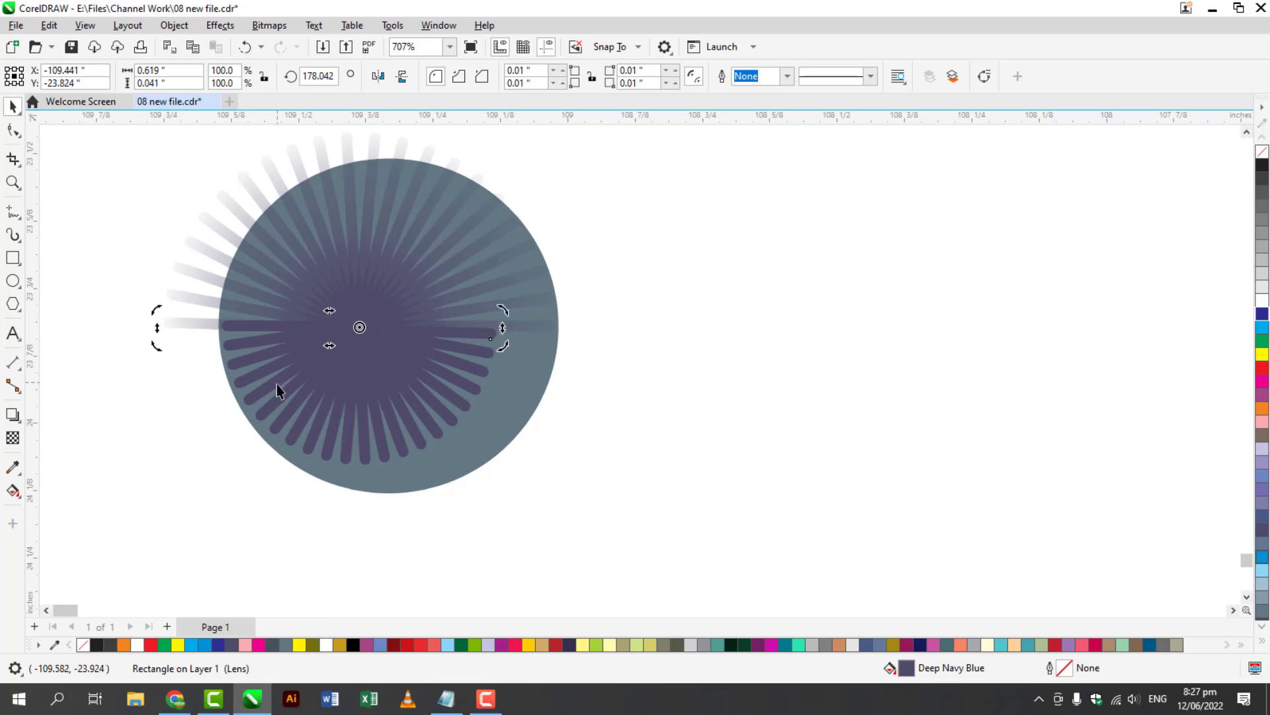
Group all the rotated bars together, leaving the Moss Green circle out of the group
scroll(276, 384, down, 1)
drag(135, 468, 491, 357)
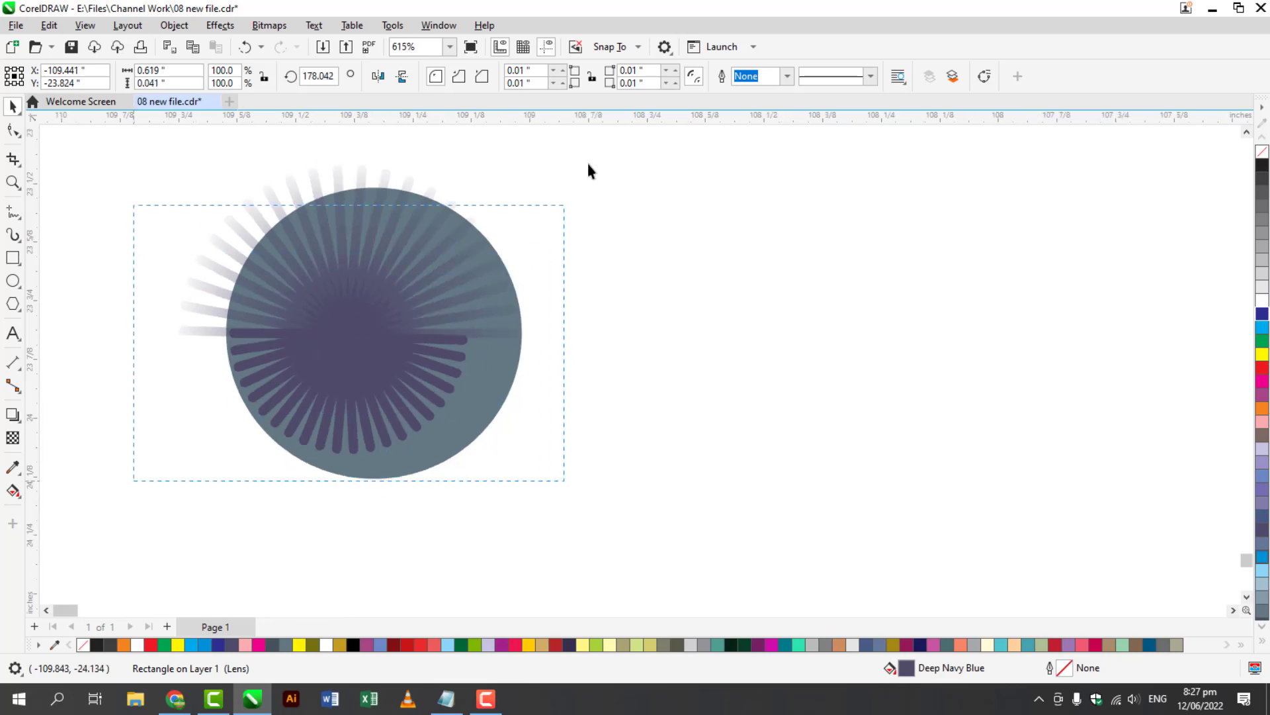
drag(591, 172, 595, 126)
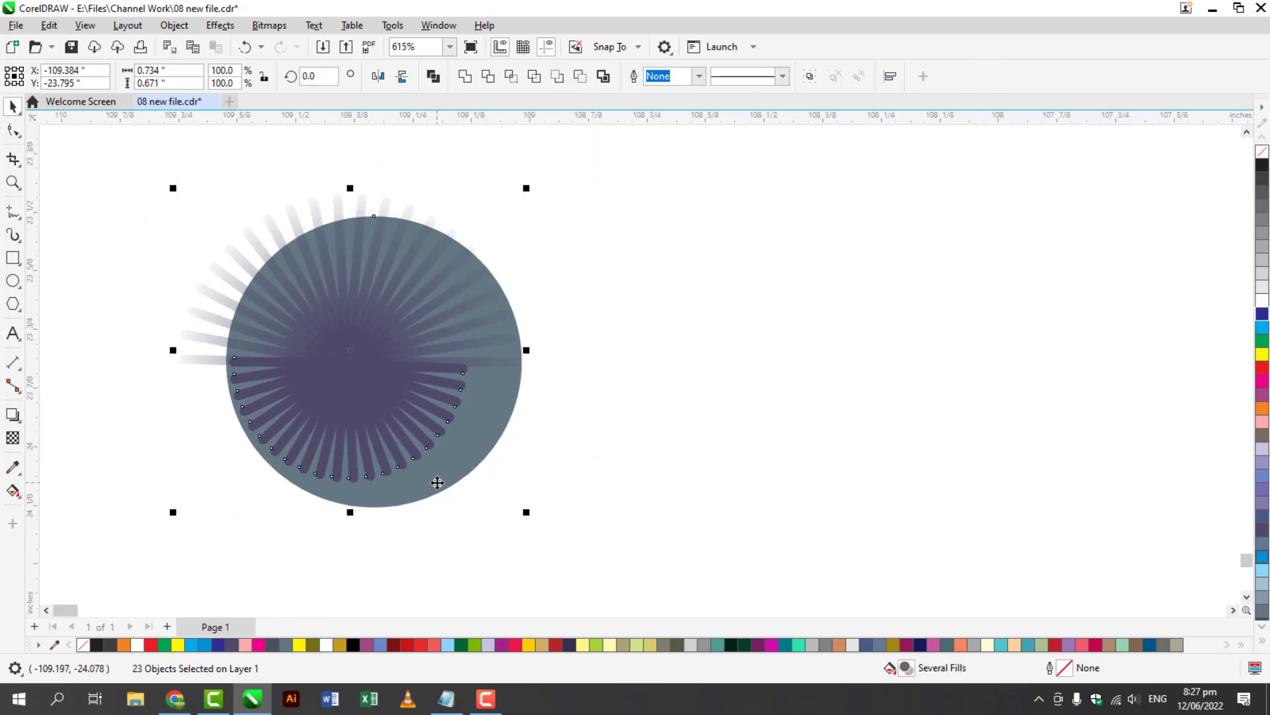
shift+click(437, 482)
key(Delete)
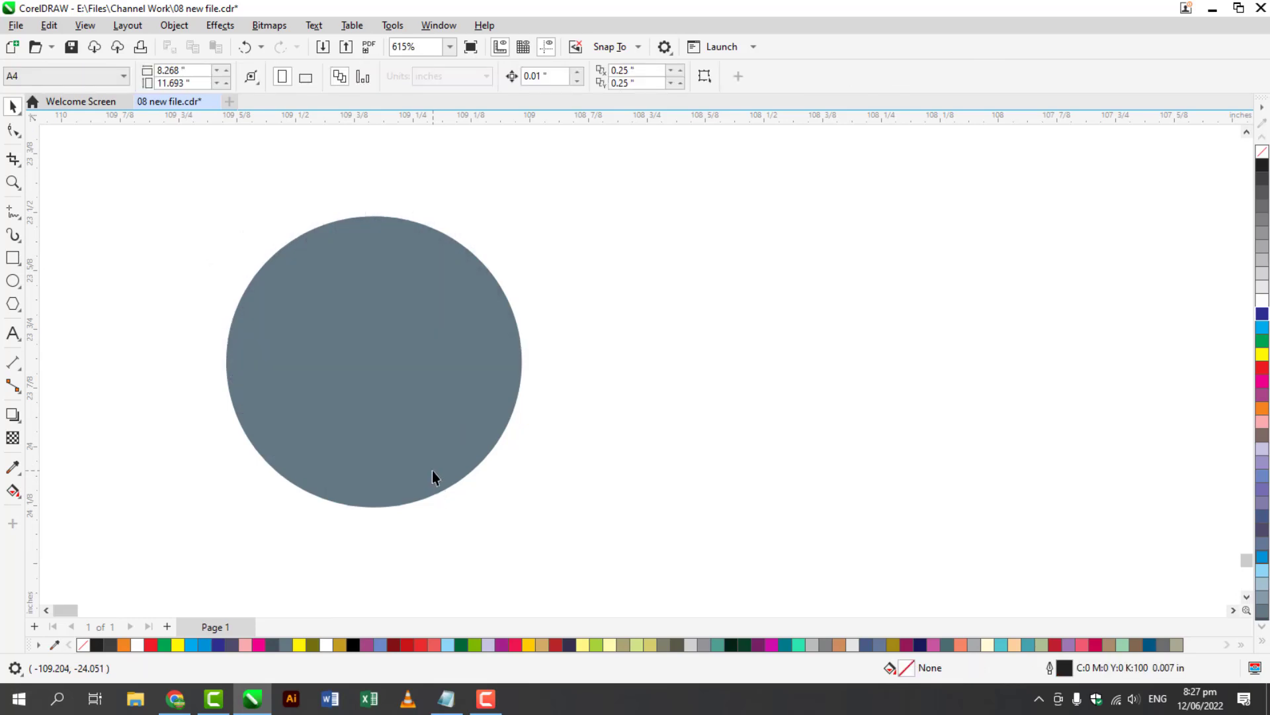
key(ctrl+z)
key(ctrl+g)
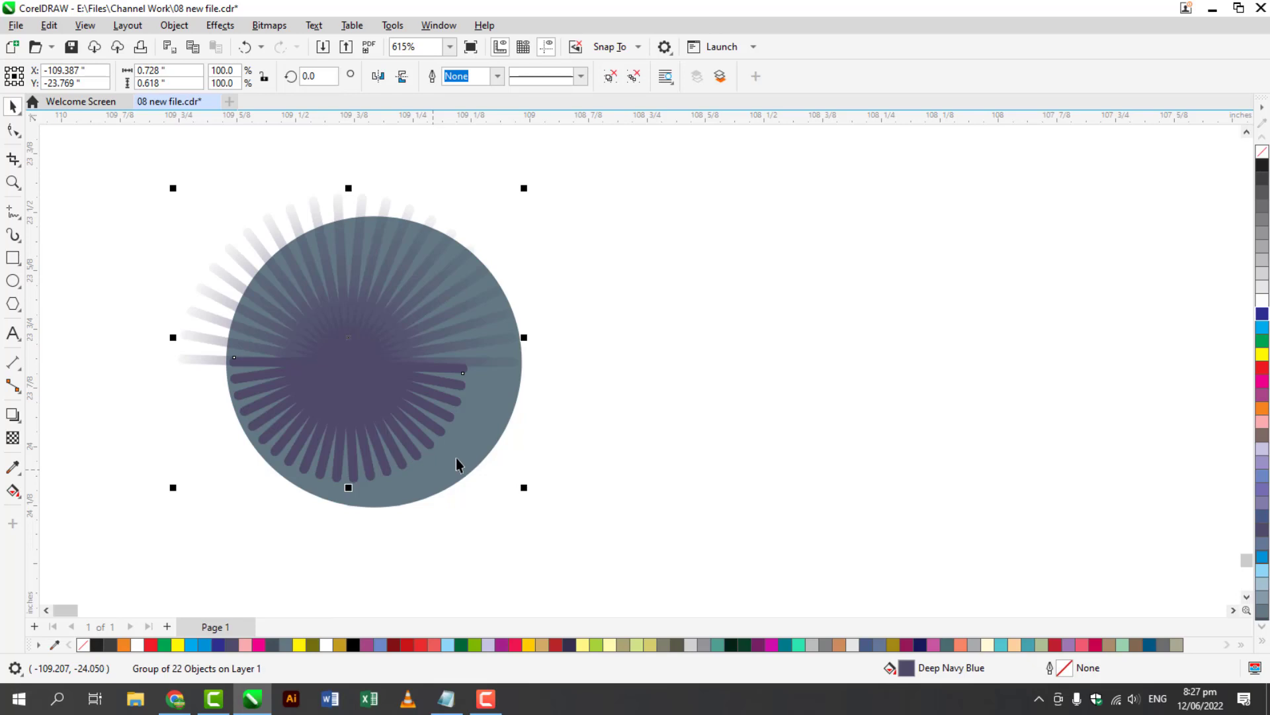
PowerClip the grouped bars inside the Moss Green circle
right_click(388, 400)
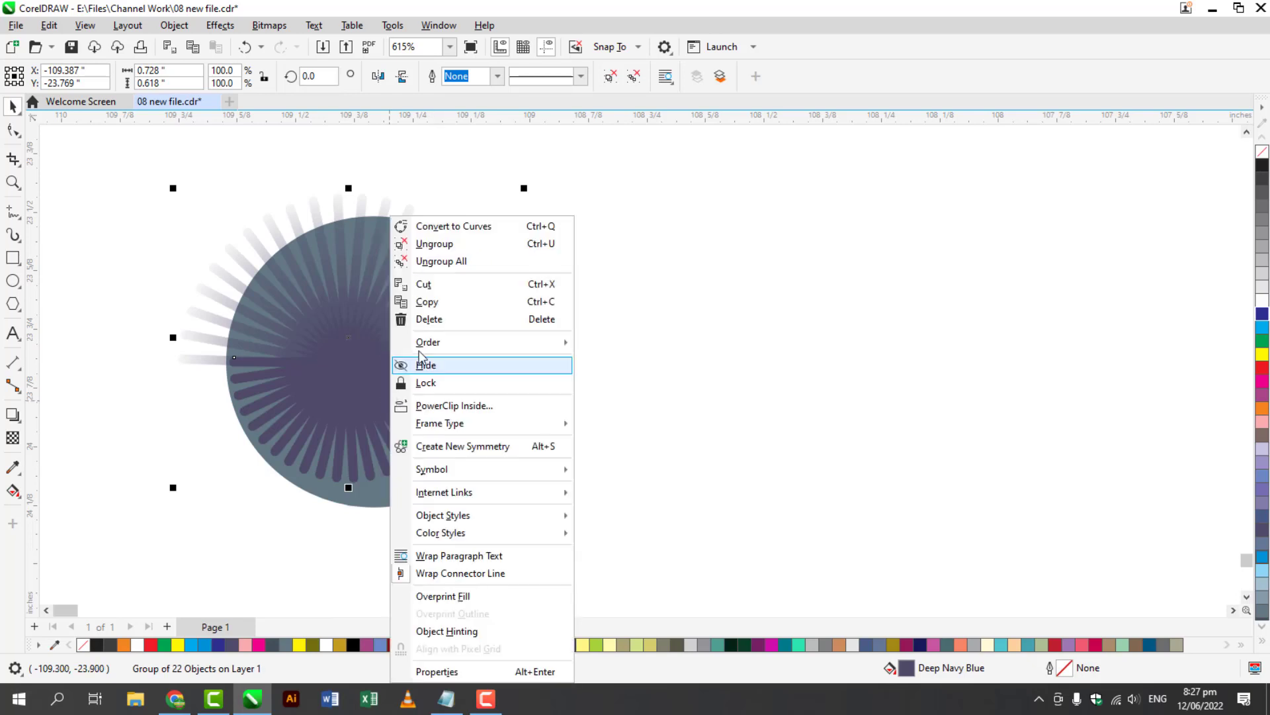
click(433, 406)
click(432, 482)
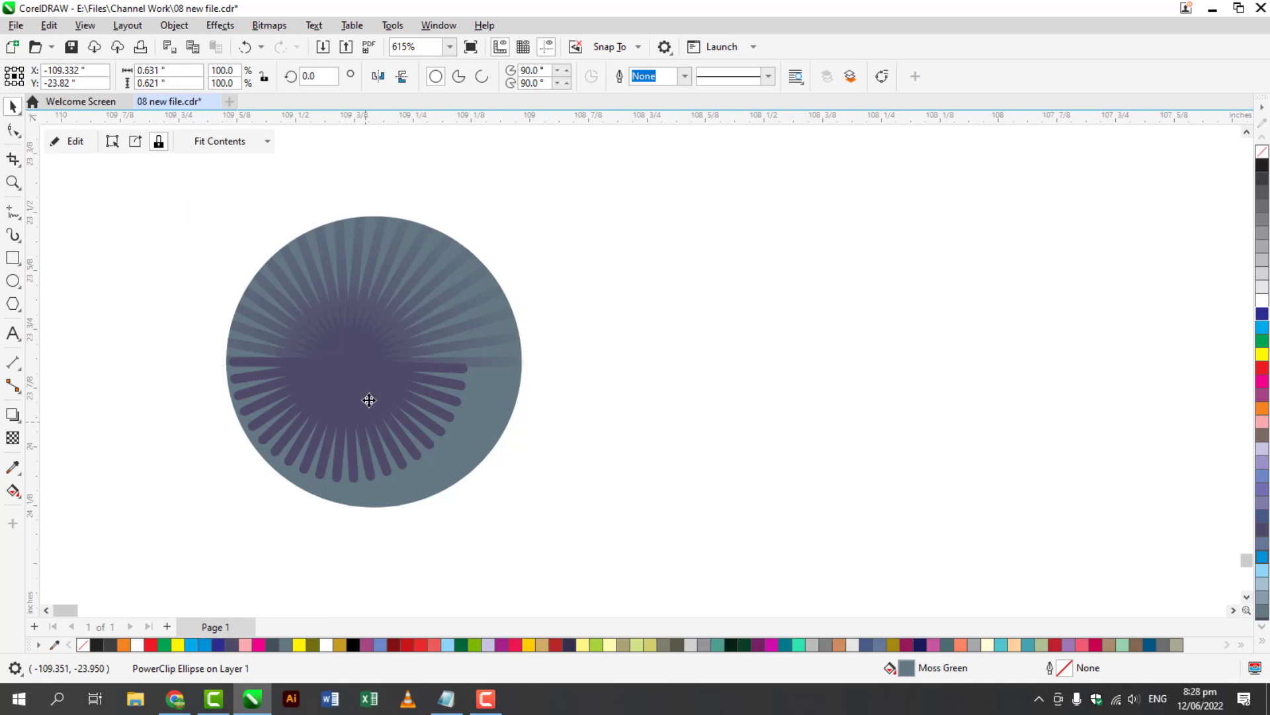
Reposition the clipped group of rotated bars at the circle's centre and enlarge it until the rays reach the circle's edge
ctrl+click(383, 417)
drag(383, 417, 390, 440)
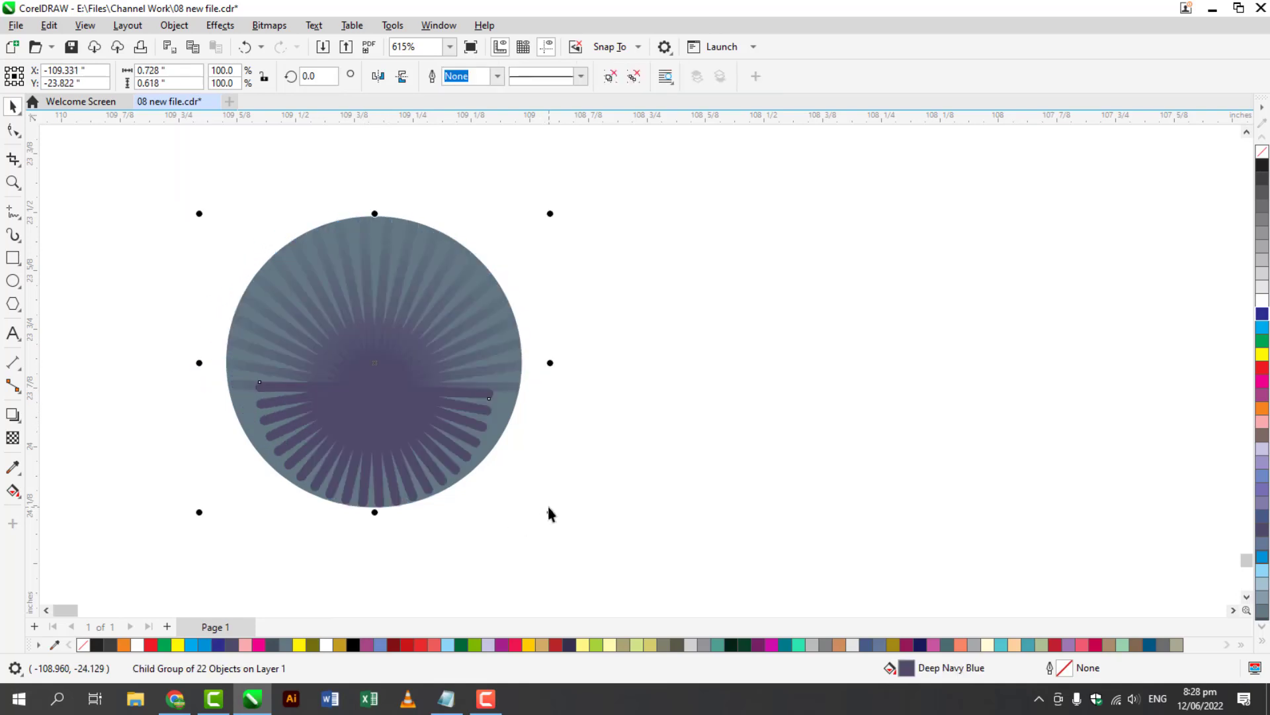
drag(550, 512, 607, 561)
click(328, 368)
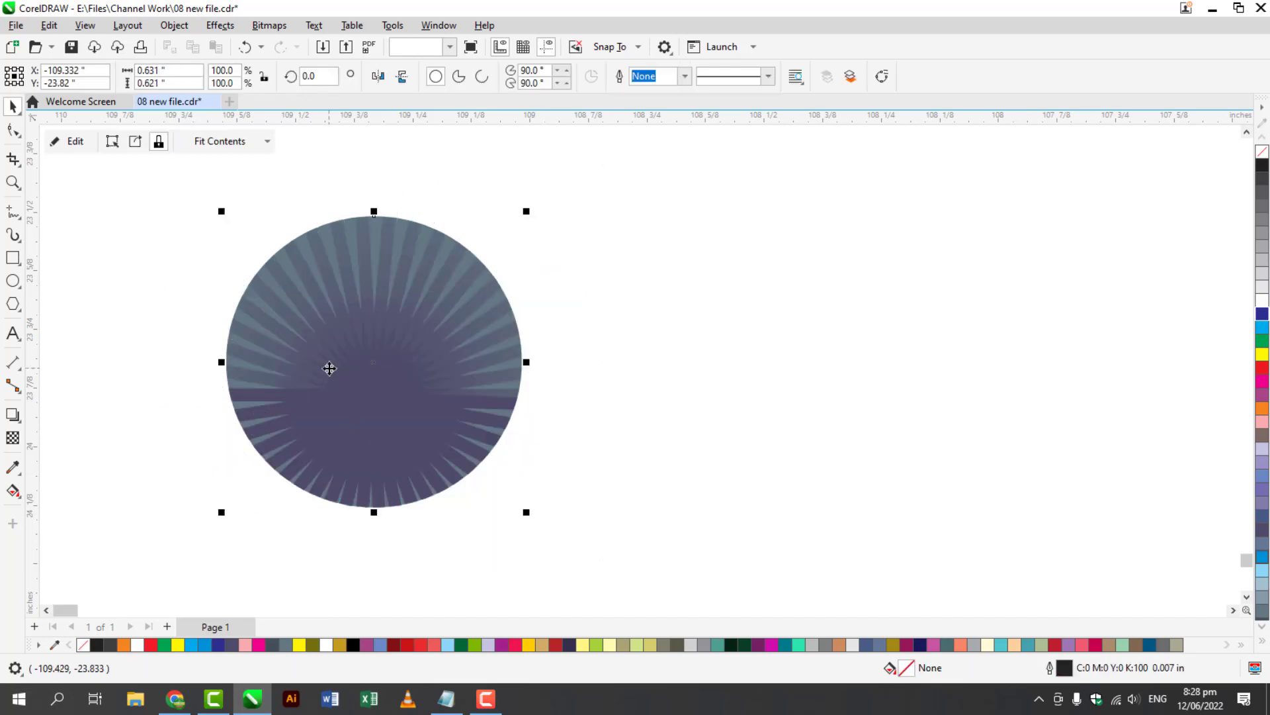
click(178, 408)
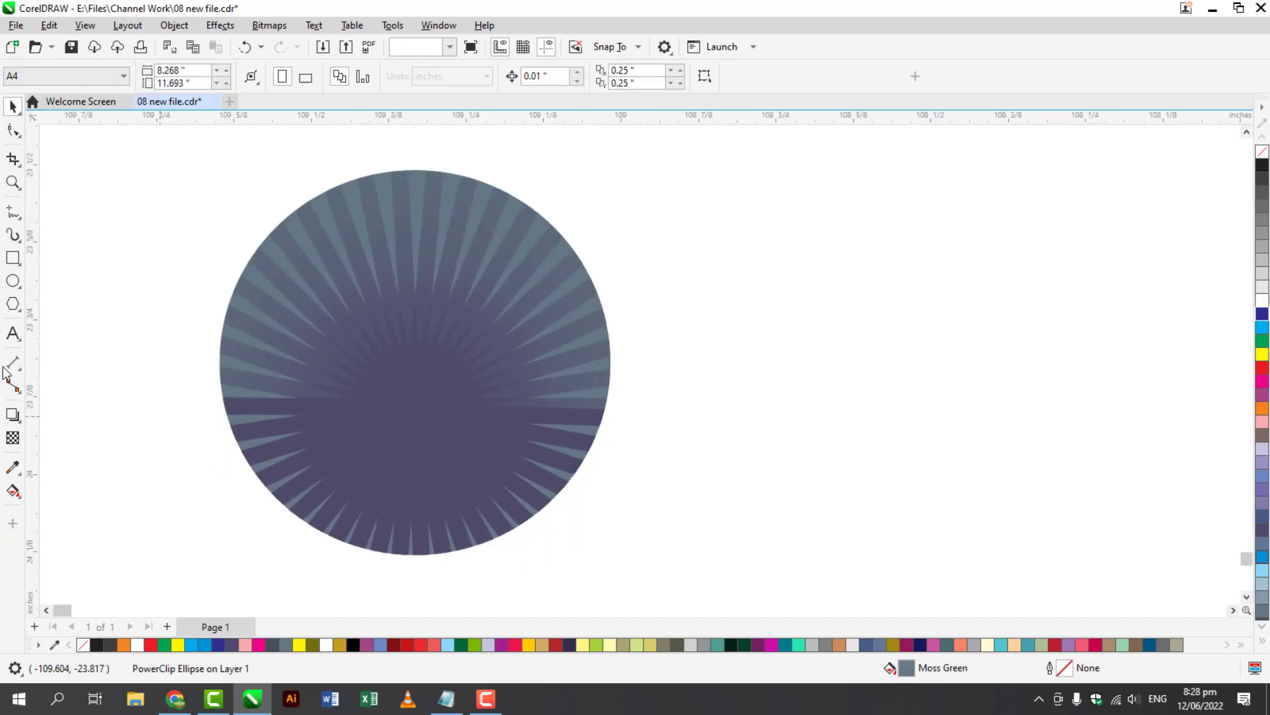
click(13, 334)
click(184, 398)
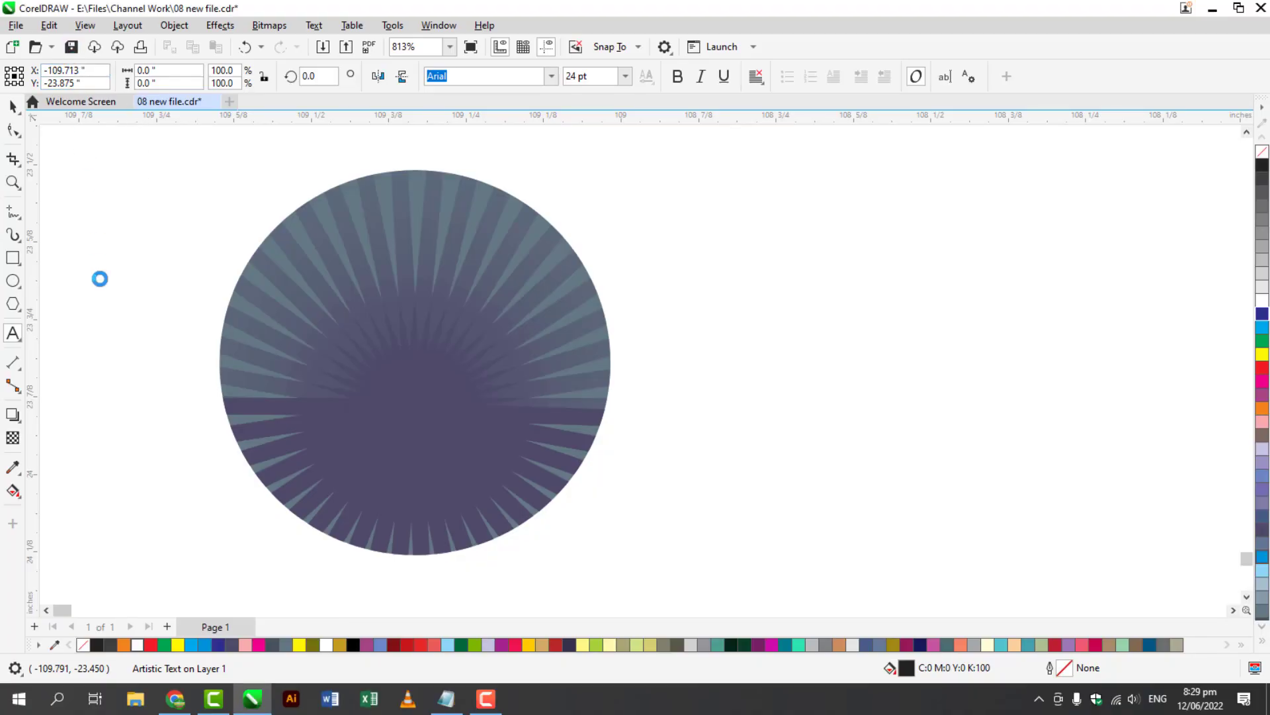
key(ctrl+space)
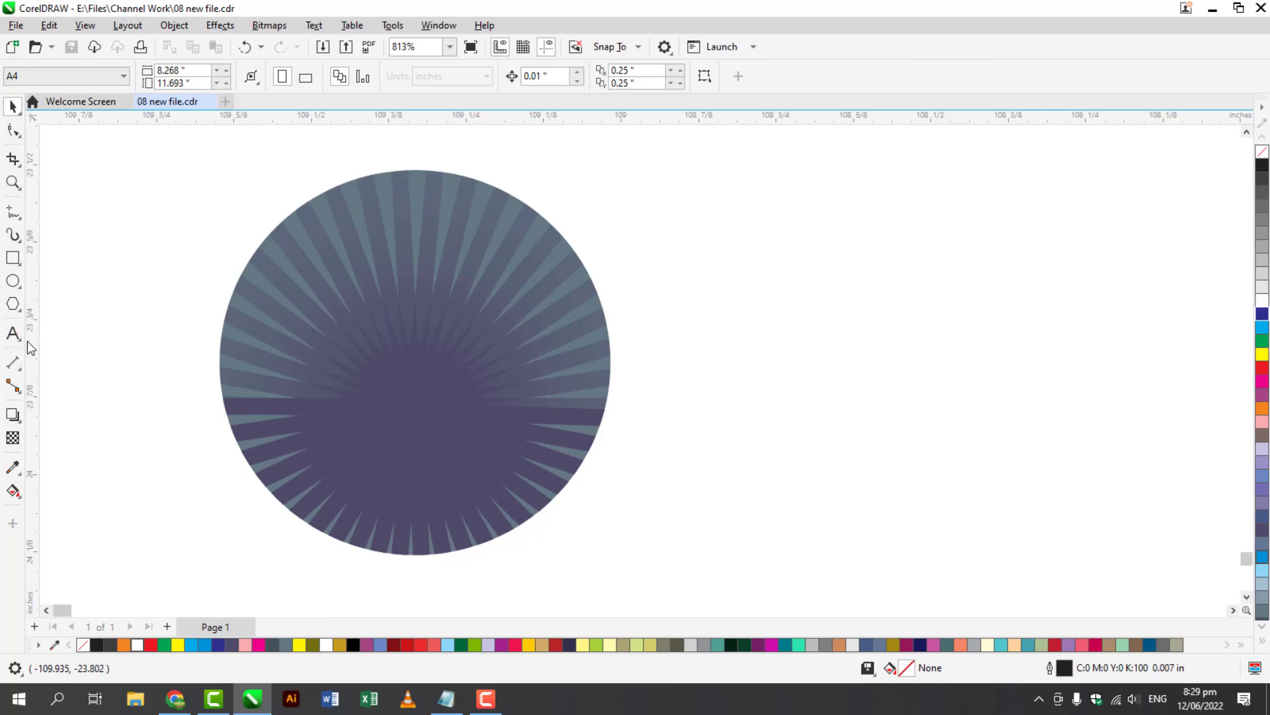
Add the artistic text "0" and move it onto the middle of the circular badge
click(13, 332)
click(91, 361)
text(0)
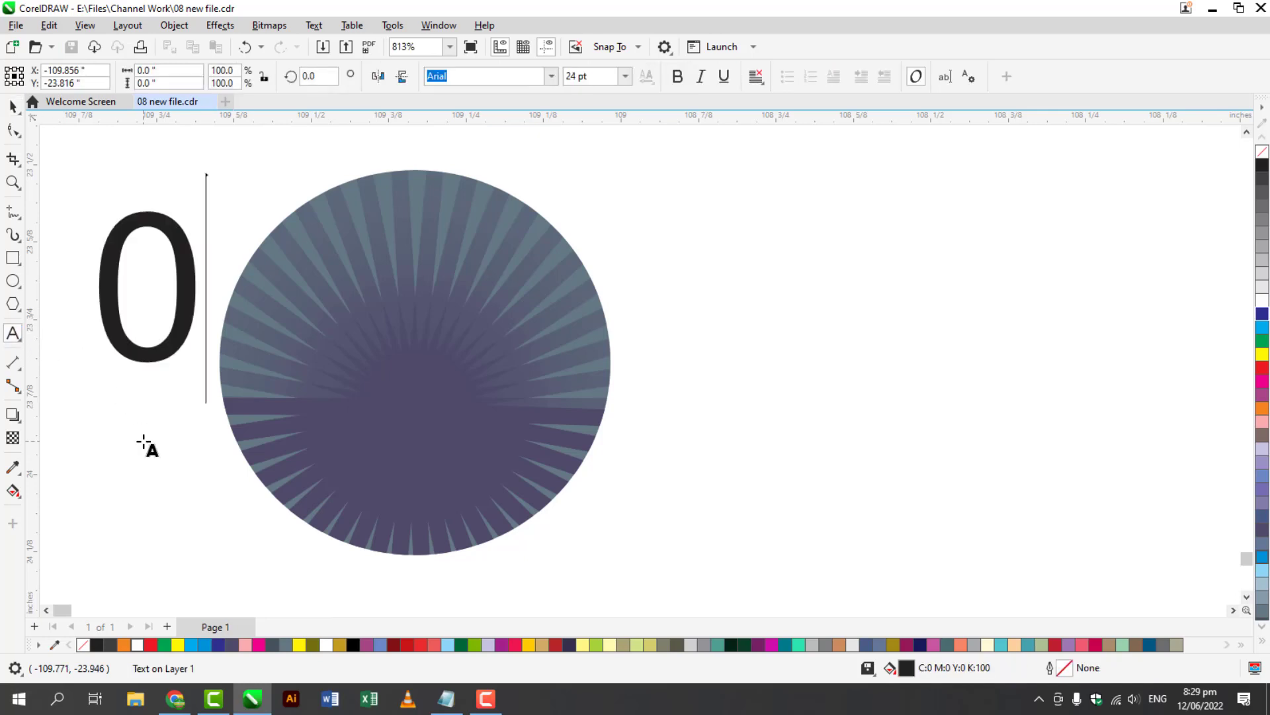
key(ctrl+space)
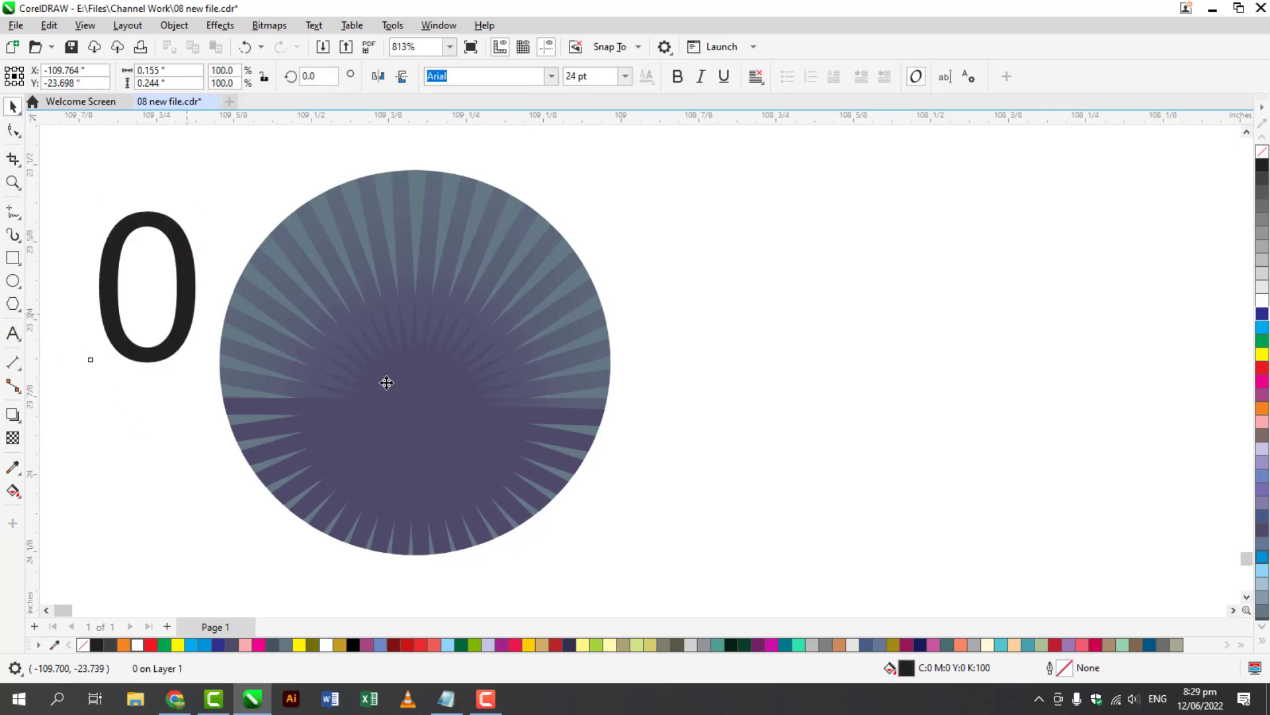
drag(188, 312, 442, 394)
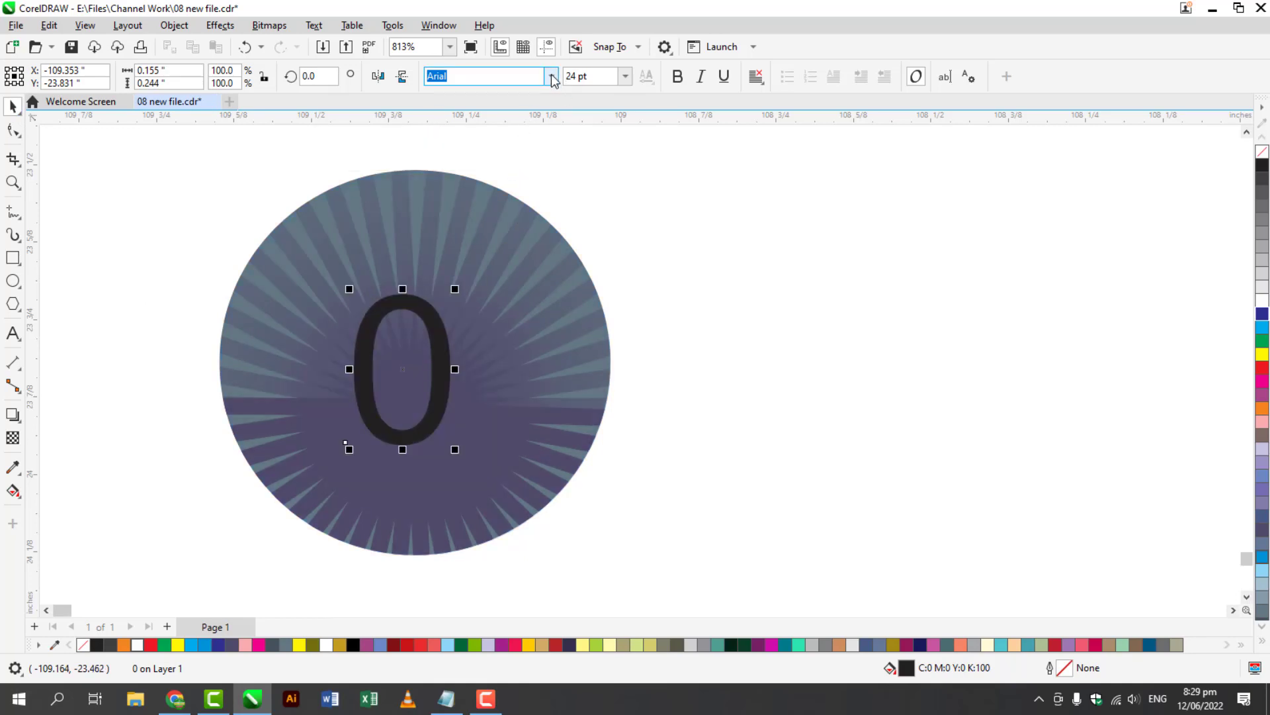
Set the "0" in Britannic Bold, enlarge it to about 36 pt and move it near the badge's middle
click(552, 76)
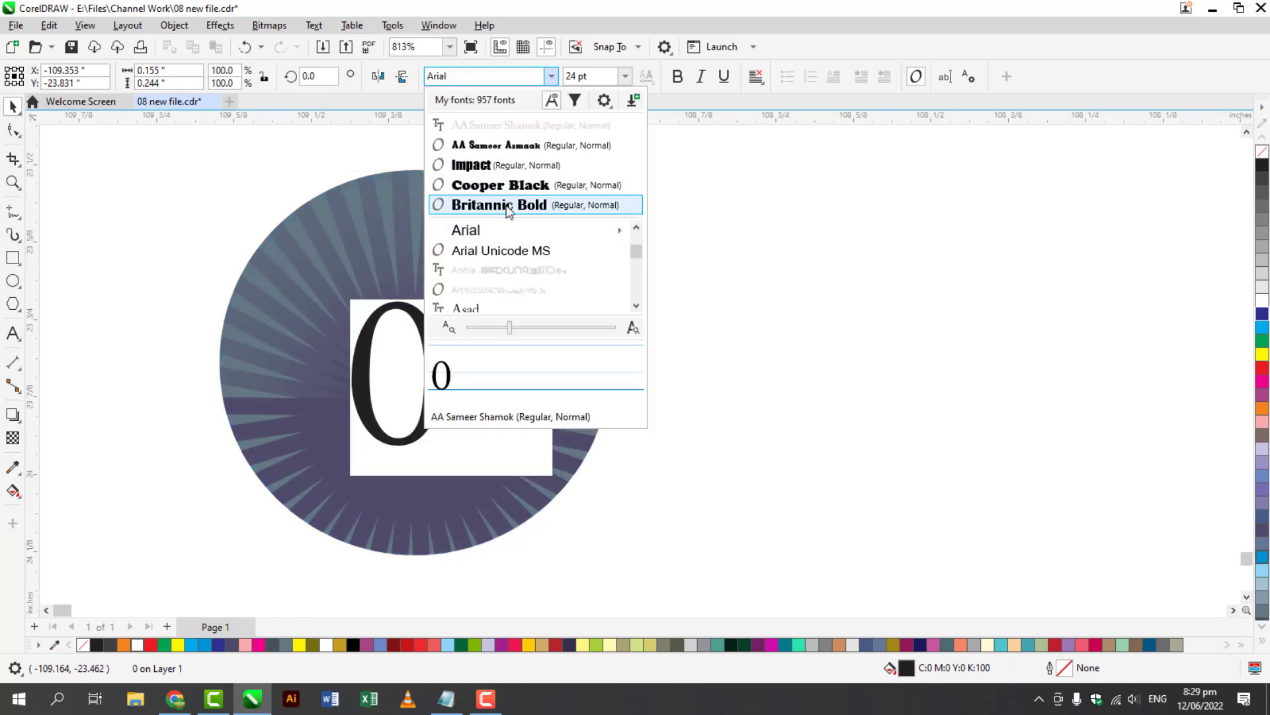
click(502, 204)
drag(445, 376, 442, 397)
drag(469, 327, 530, 244)
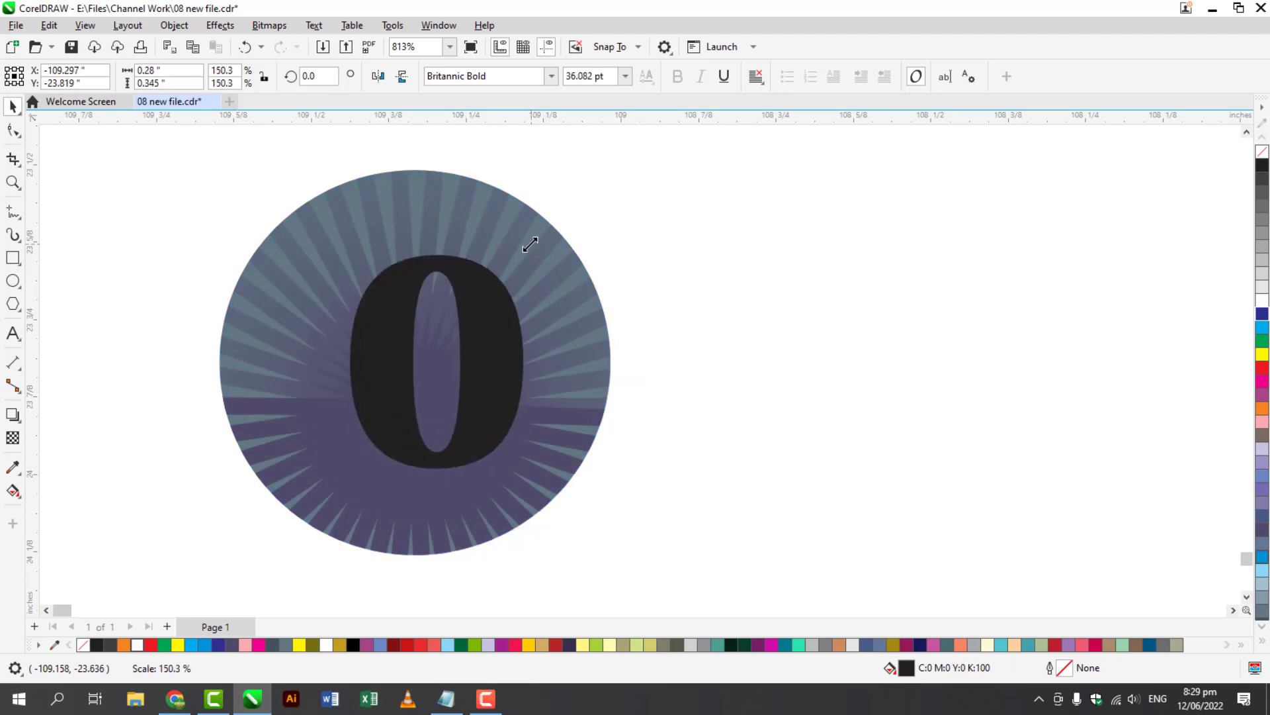
drag(488, 322, 450, 325)
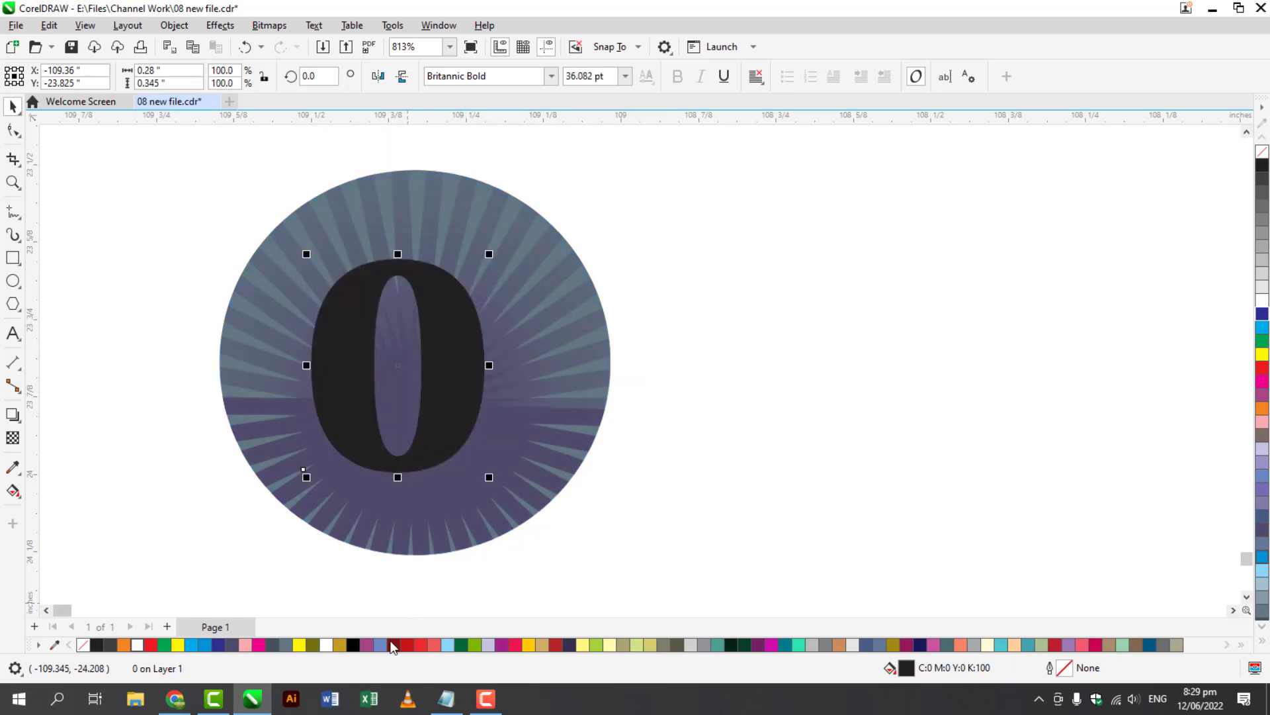
Fill the "0" with Light Yellow and centre it horizontally and vertically on the circle
click(583, 645)
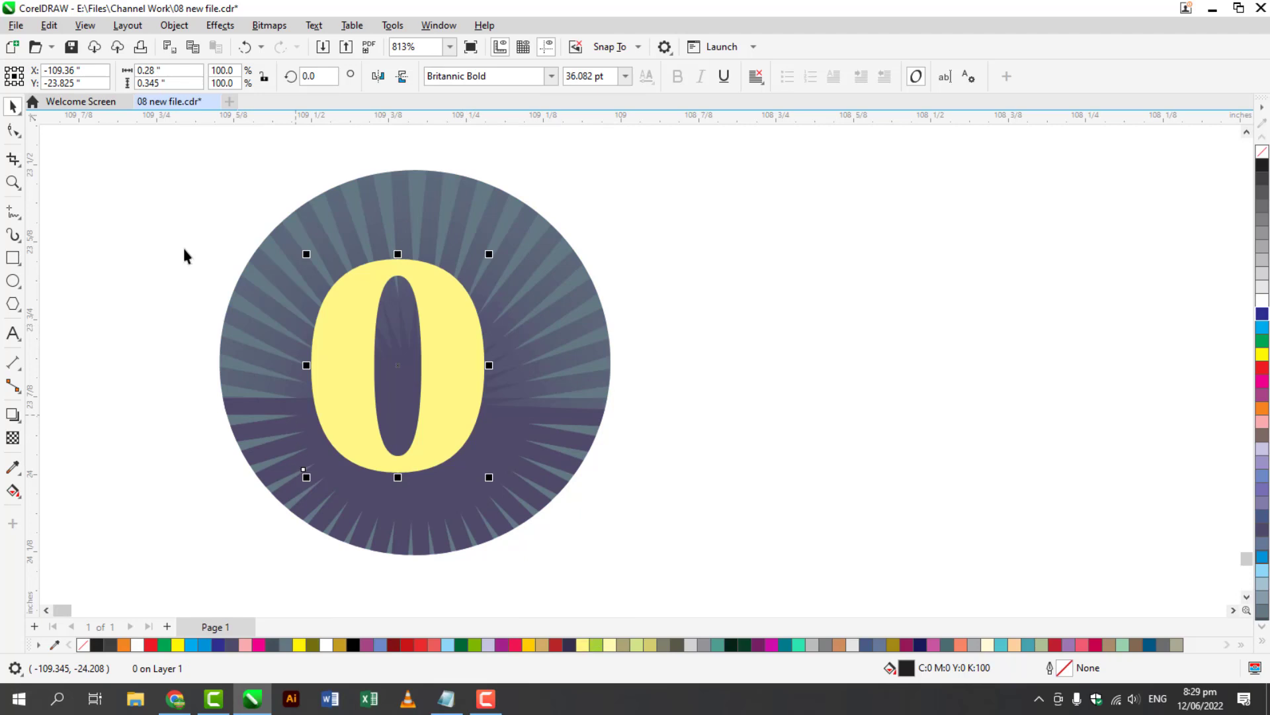
drag(161, 142, 688, 563)
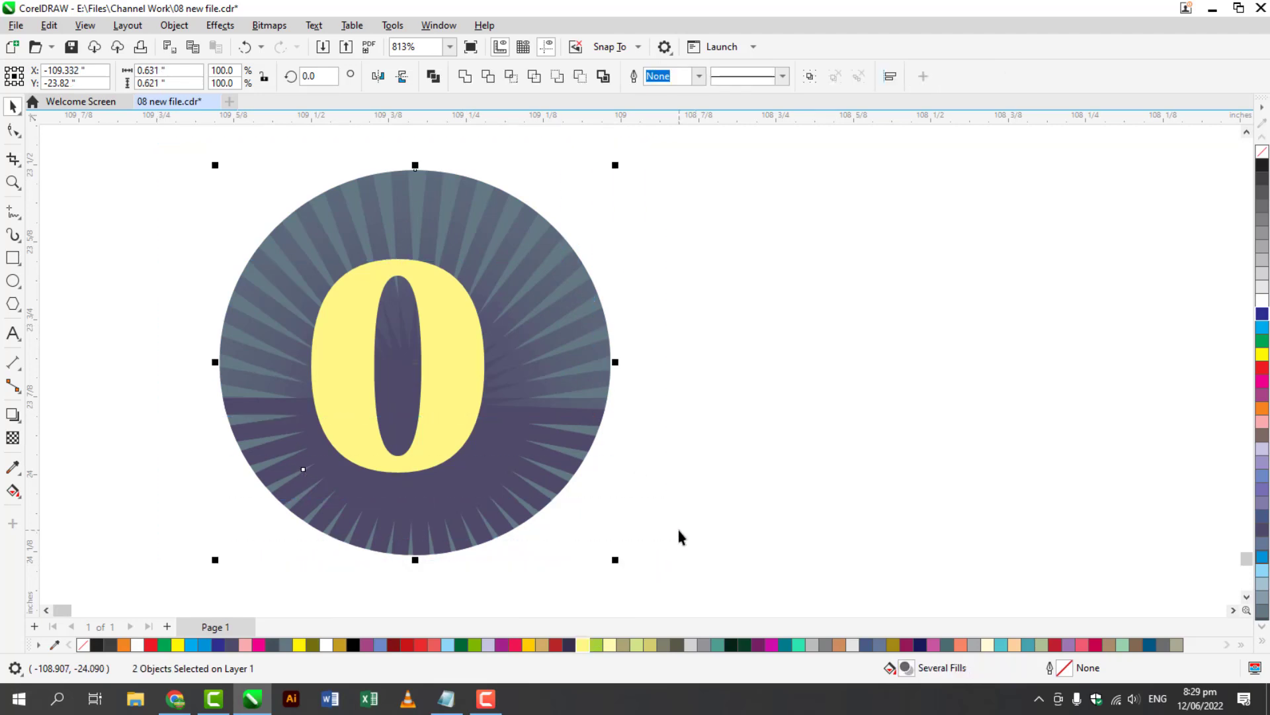
key(e)
key(c)
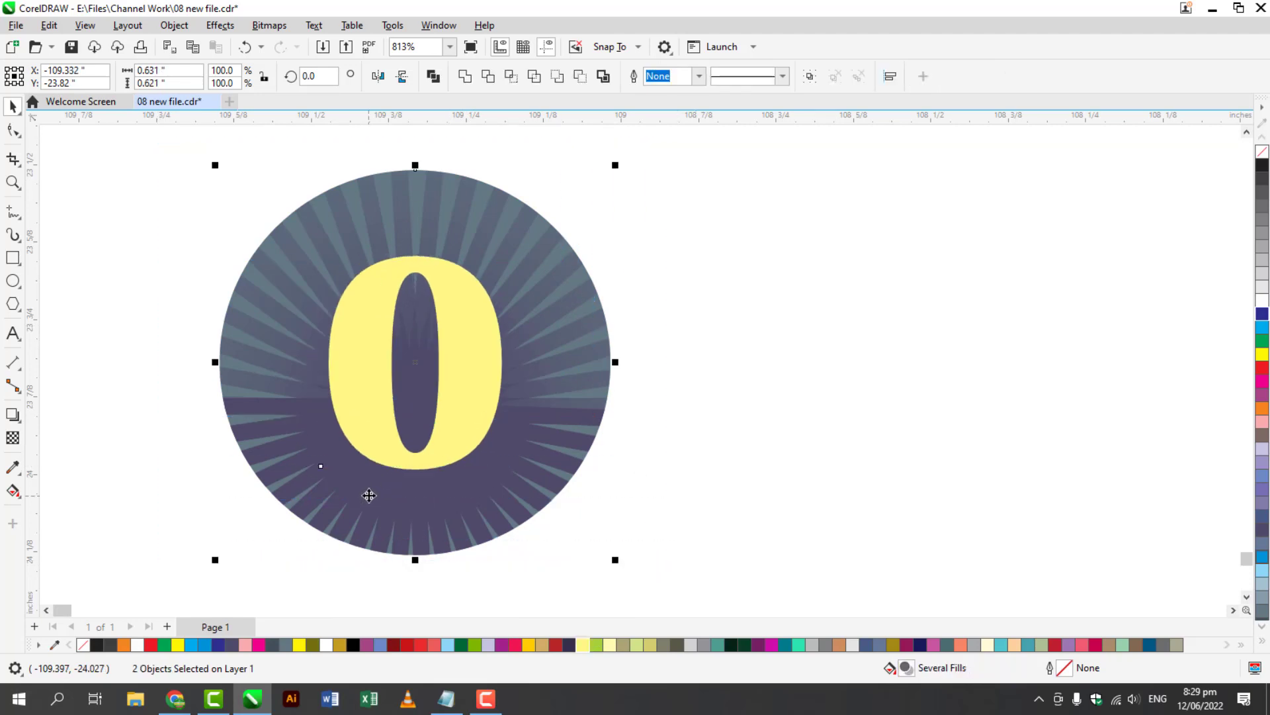
Copy the badge with its number to the right and change the copy's text to "01" at about 23.4 pt inside the circle
drag(363, 493, 832, 500)
right_click(832, 500)
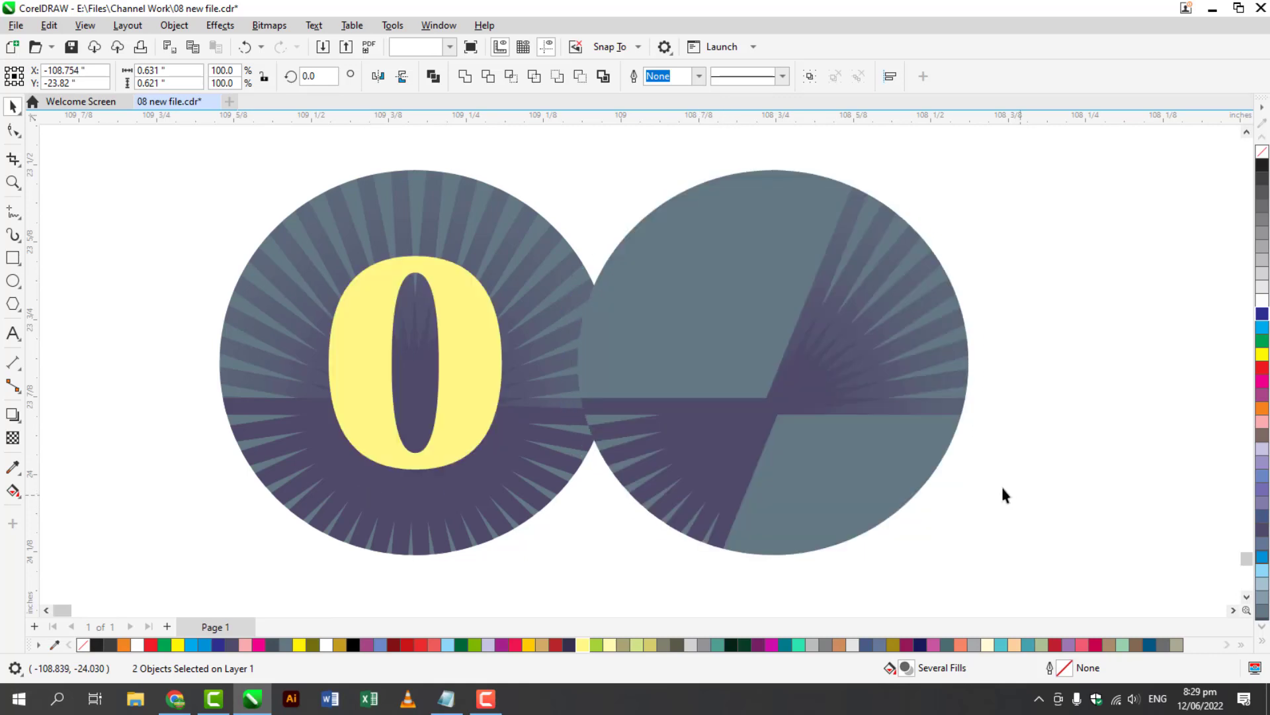
ctrl+click(833, 405)
double_click(831, 401)
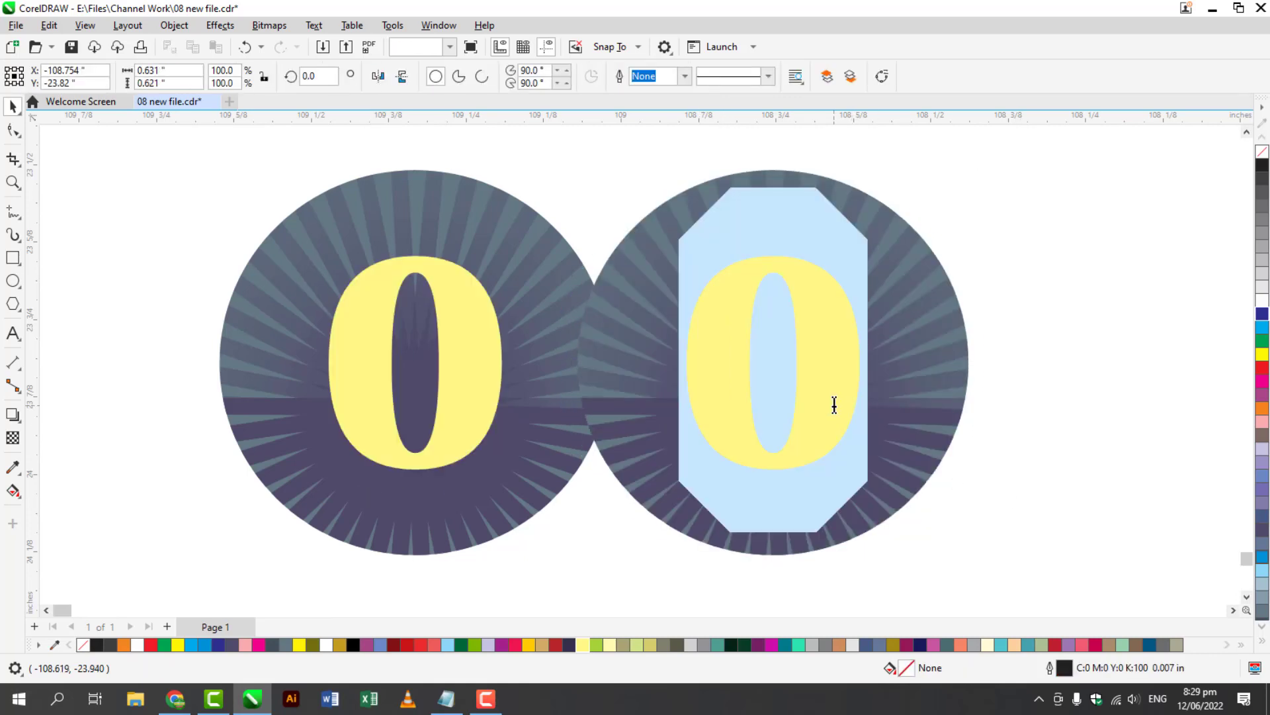
text(01)
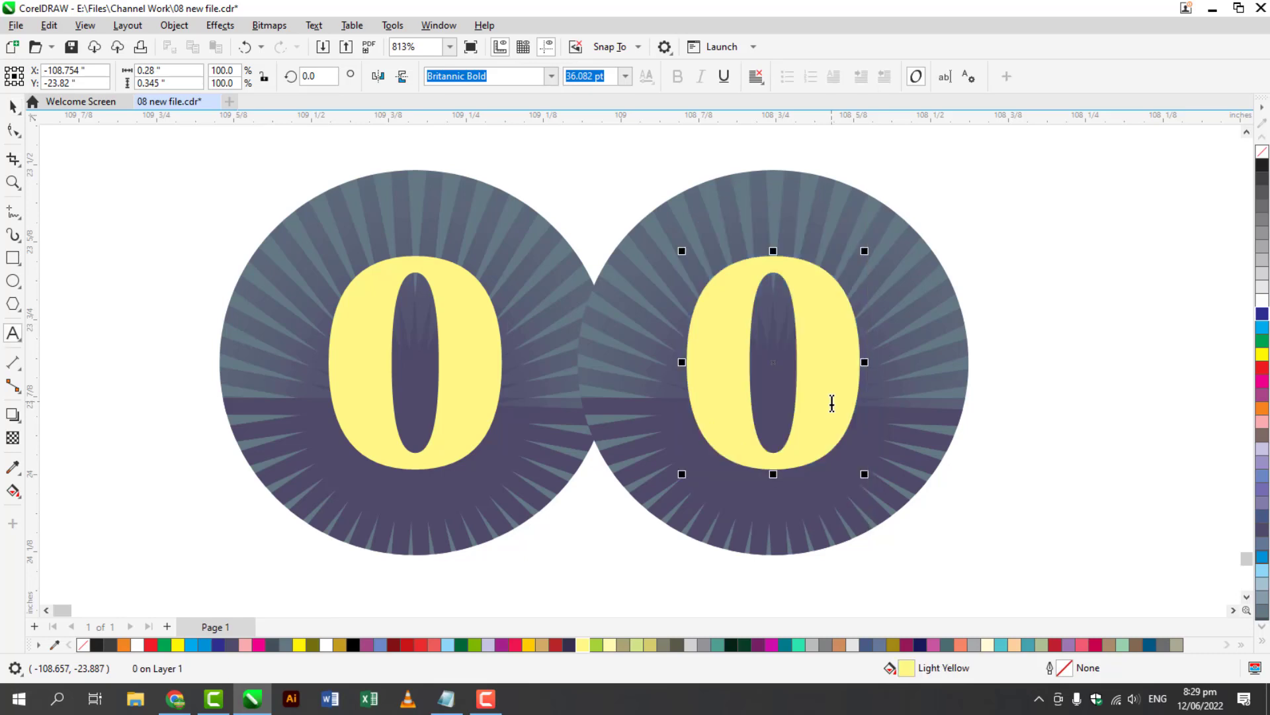
click(13, 106)
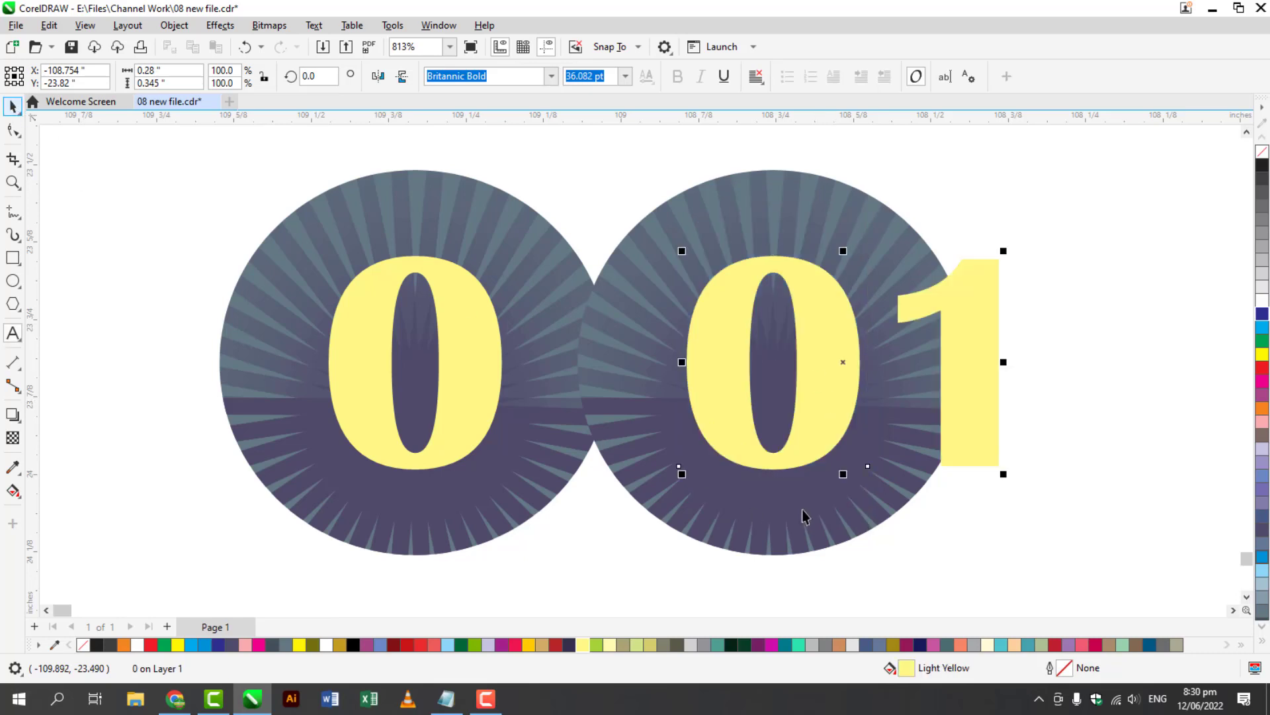
drag(1003, 474, 851, 387)
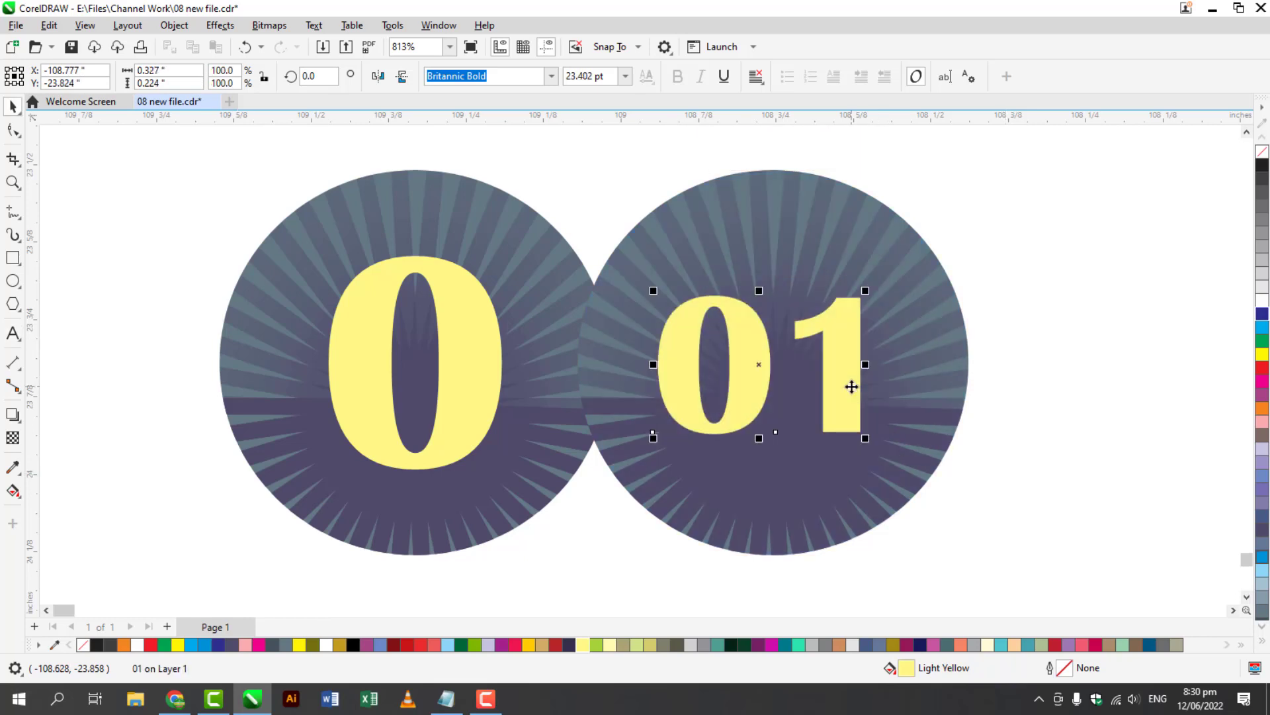
Move both badges to the empty area left of the banner and repeat the 01 badge rightwards to make a row of six
scroll(852, 386, down, 4)
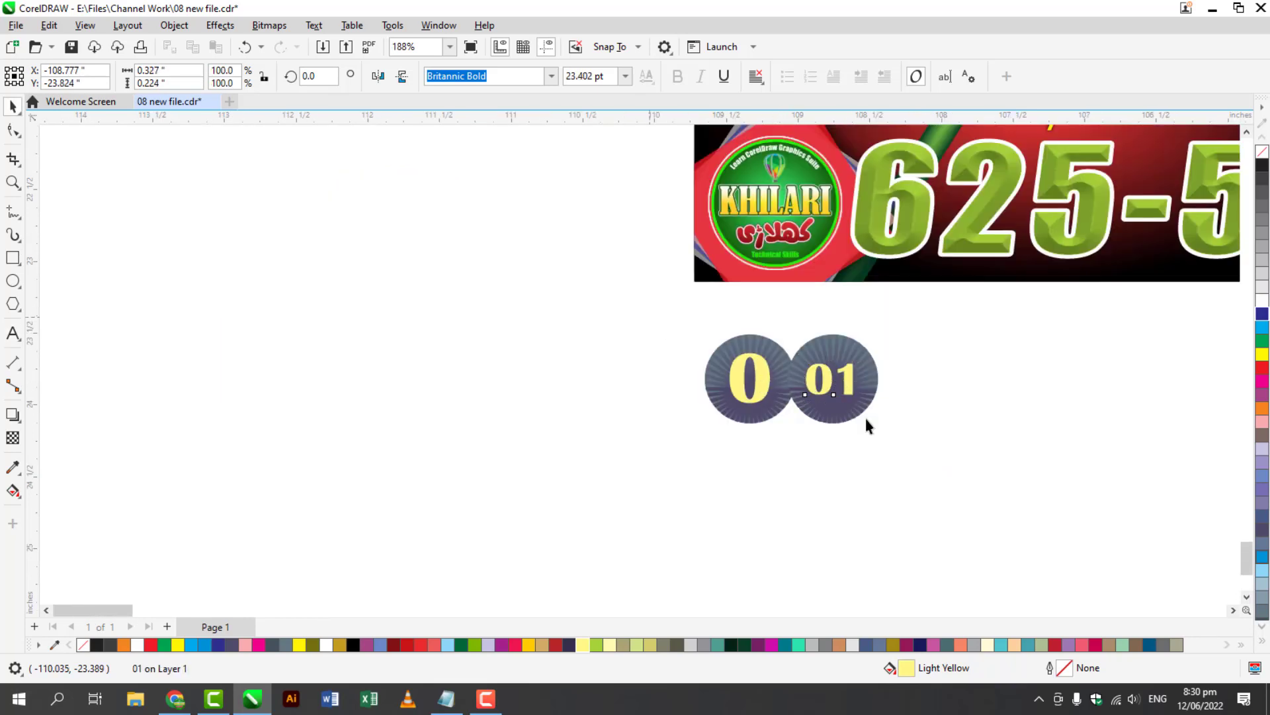
drag(853, 431, 462, 419)
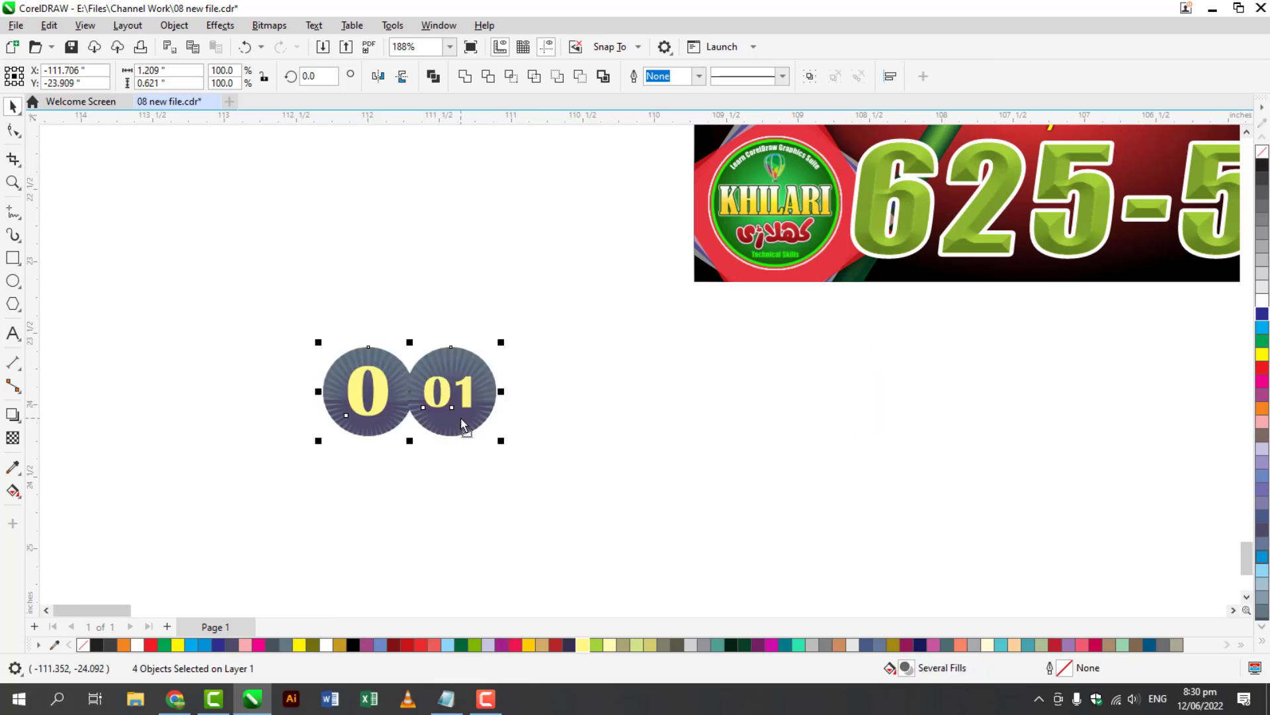
drag(395, 324, 522, 467)
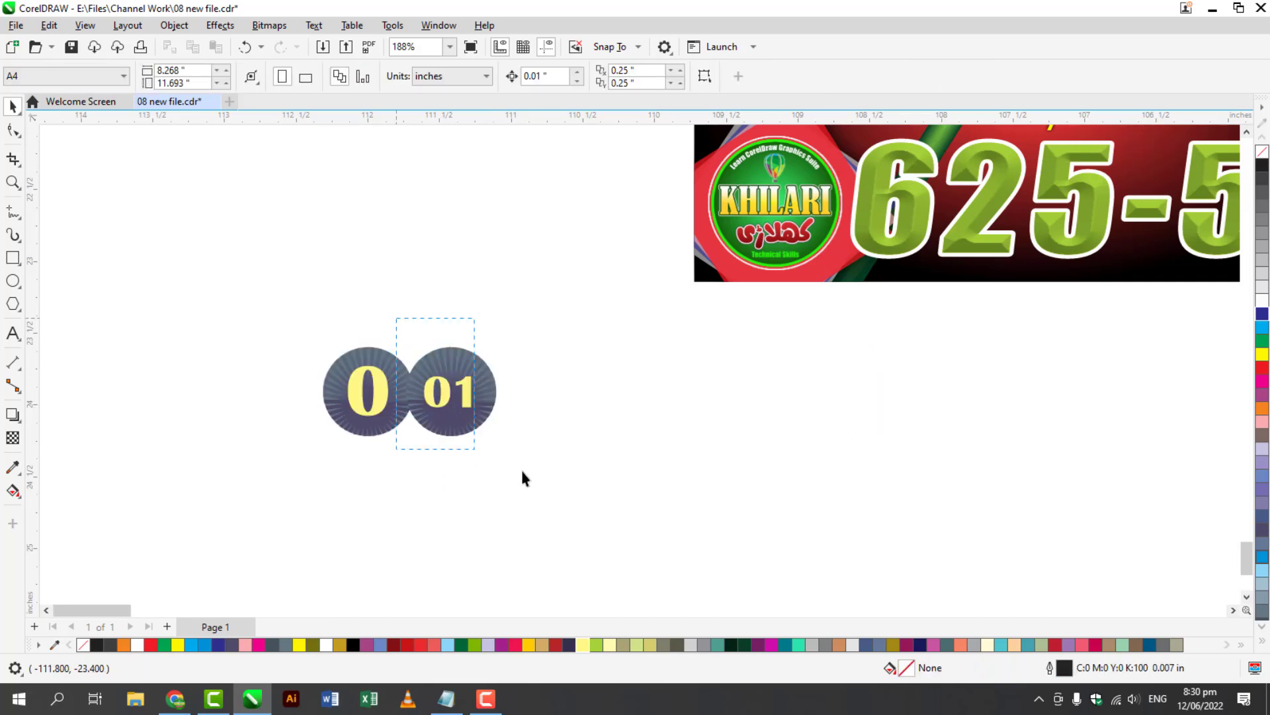
drag(464, 425, 544, 427)
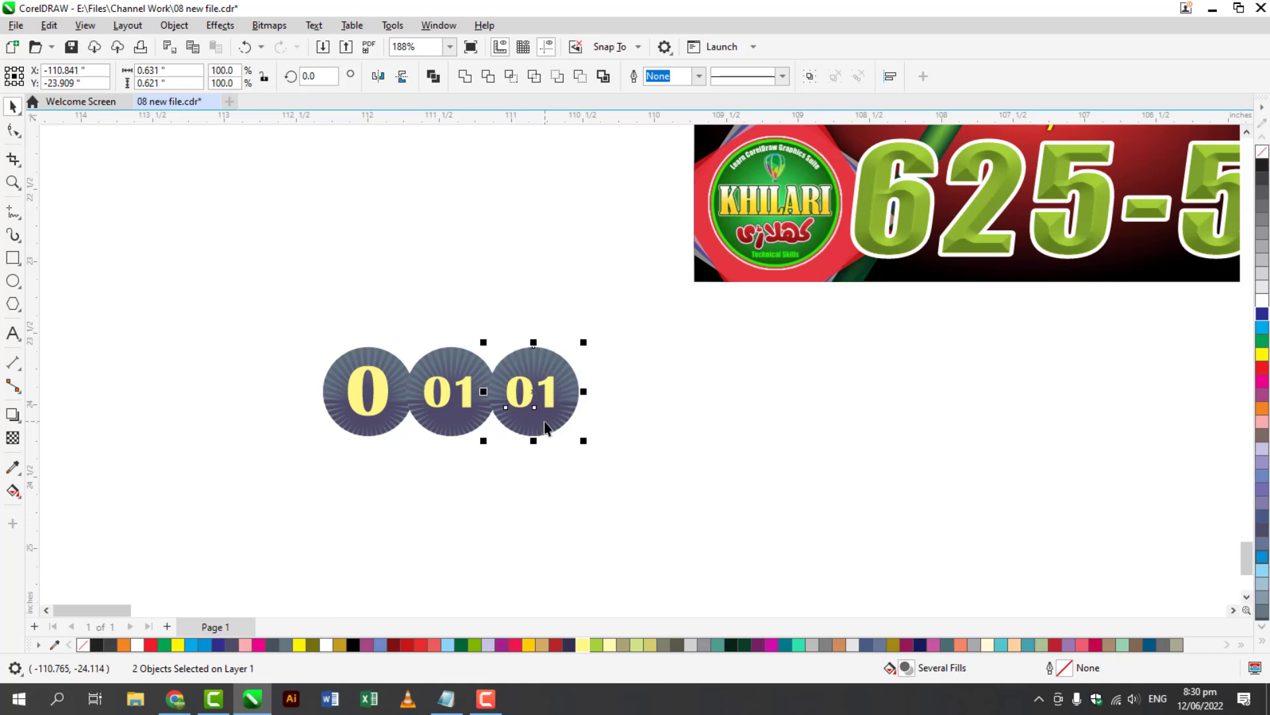
key(ctrl+r)
key(ctrl+r)
key(ctrl+r)
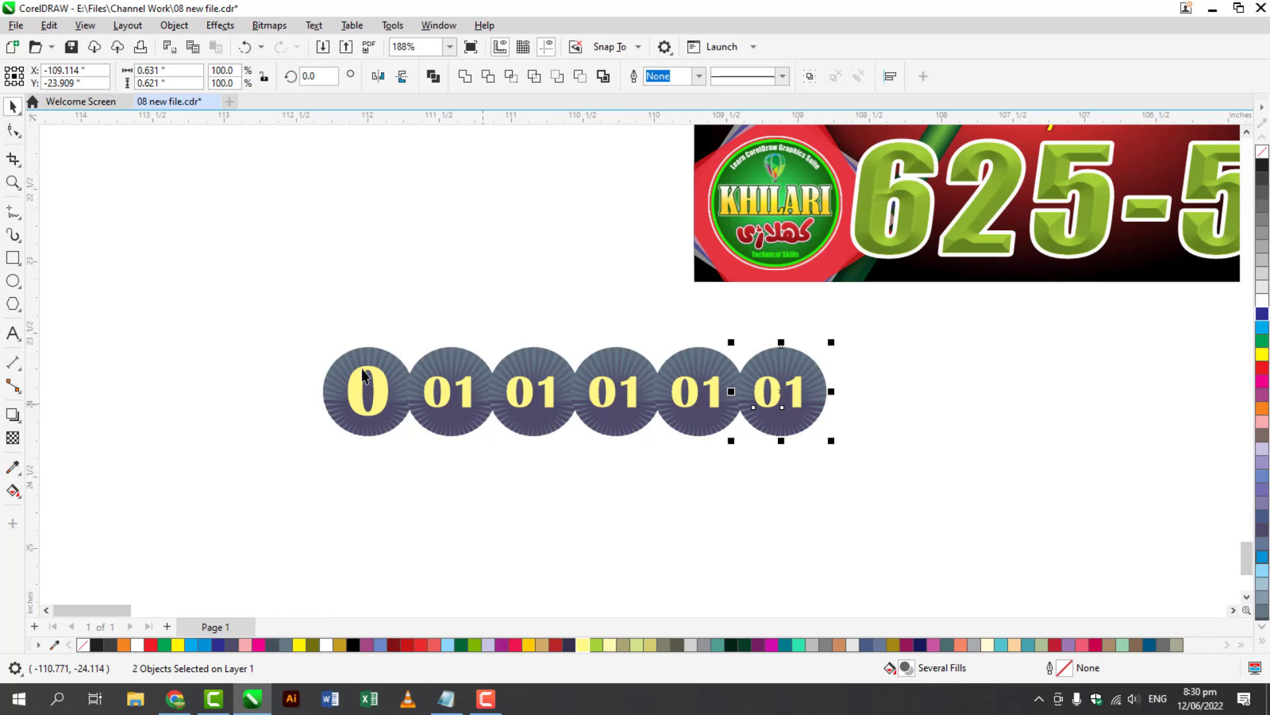
Copy the whole row of six badges directly below itself and repeat the copy to stack further rows
drag(283, 324, 880, 494)
drag(769, 471, 769, 502)
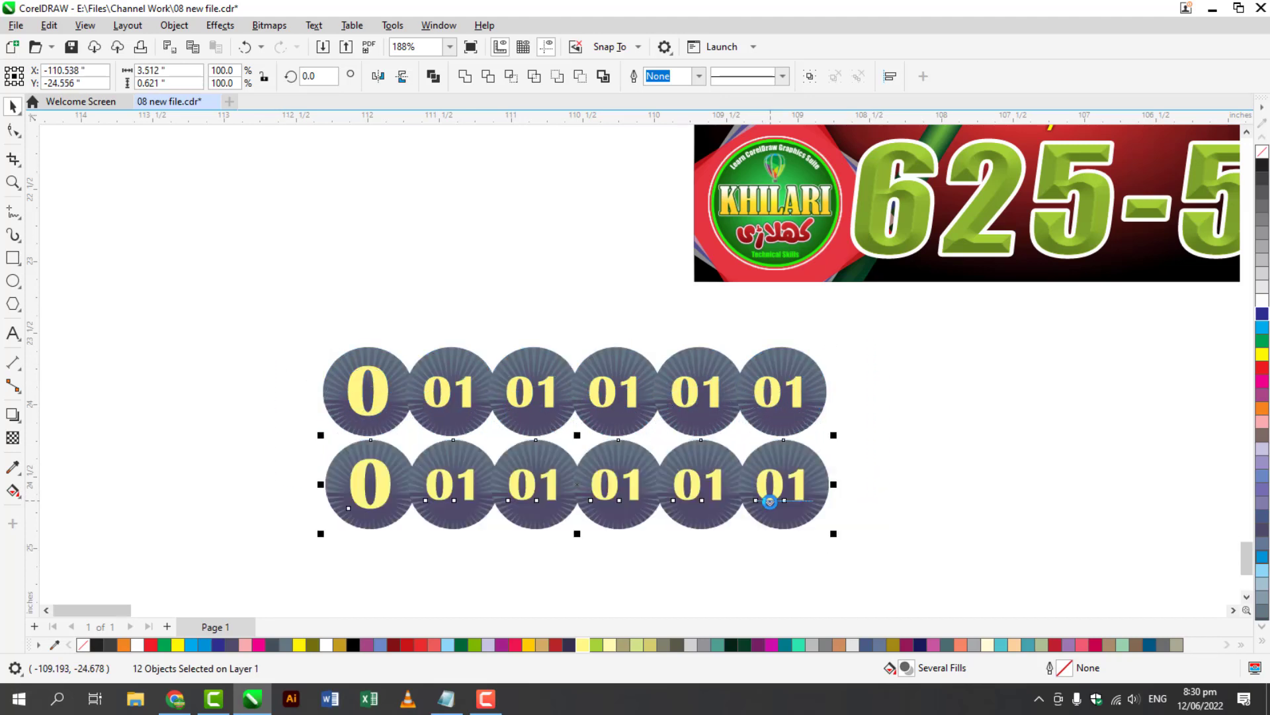
key(ctrl+r)
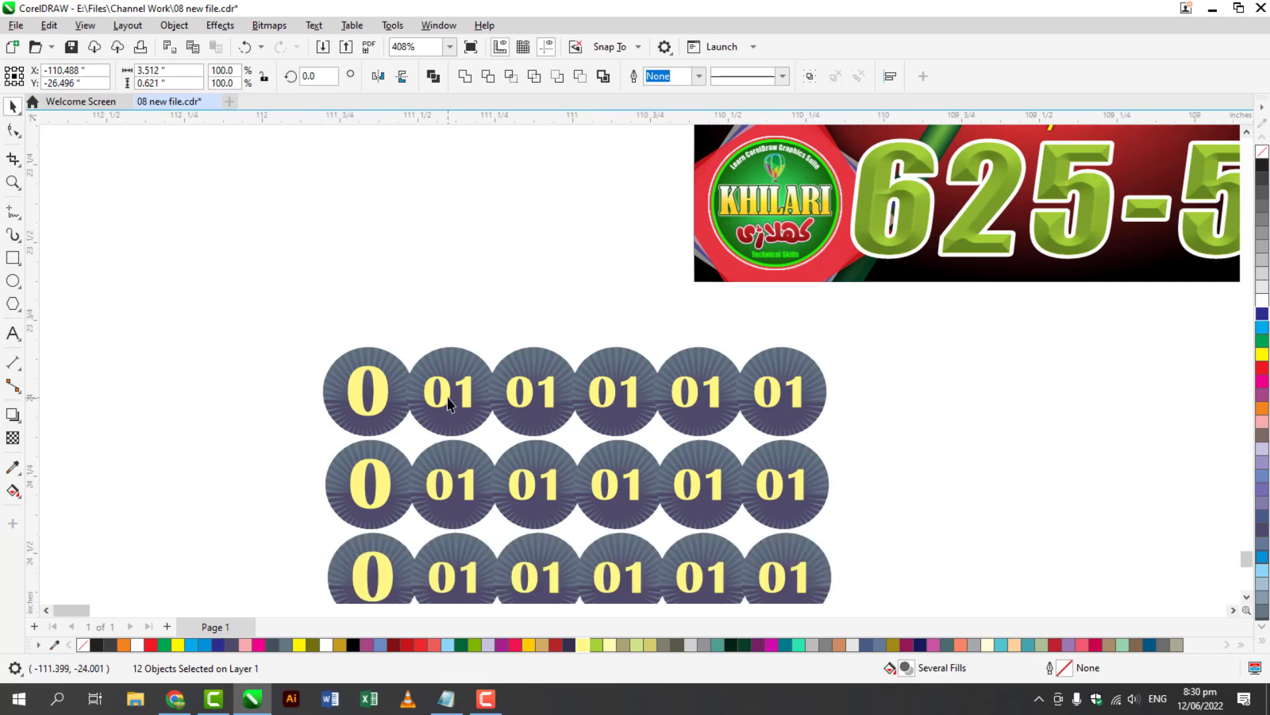
Change the numbers of the third and fourth badges in the top row to 00 and 07
scroll(444, 400, up, 4)
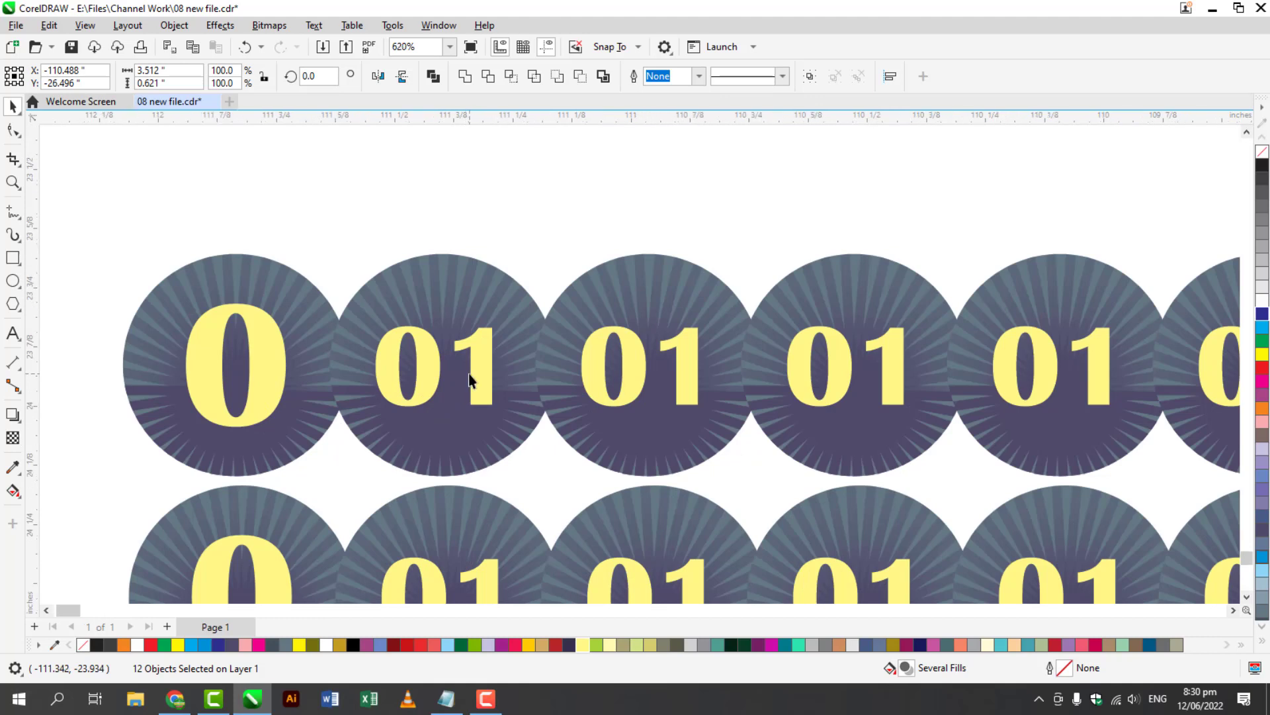
scroll(650, 374, up, 1)
double_click(684, 357)
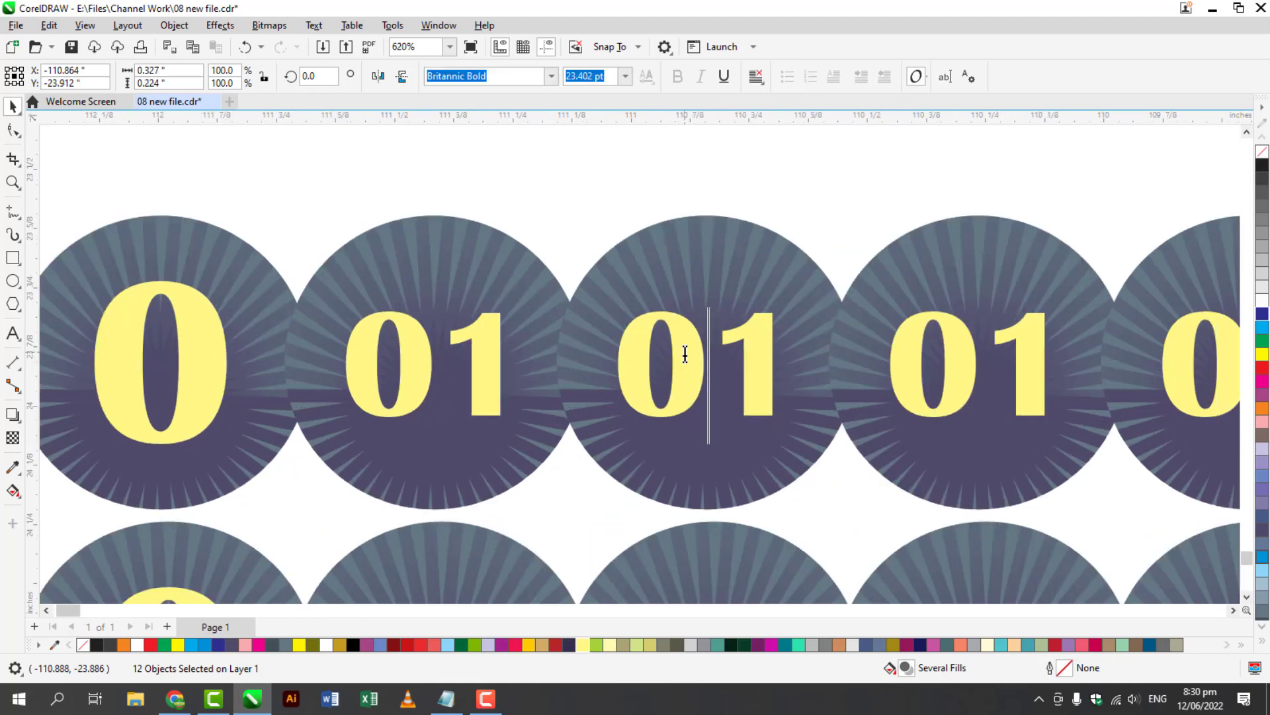
key(ctrl+a)
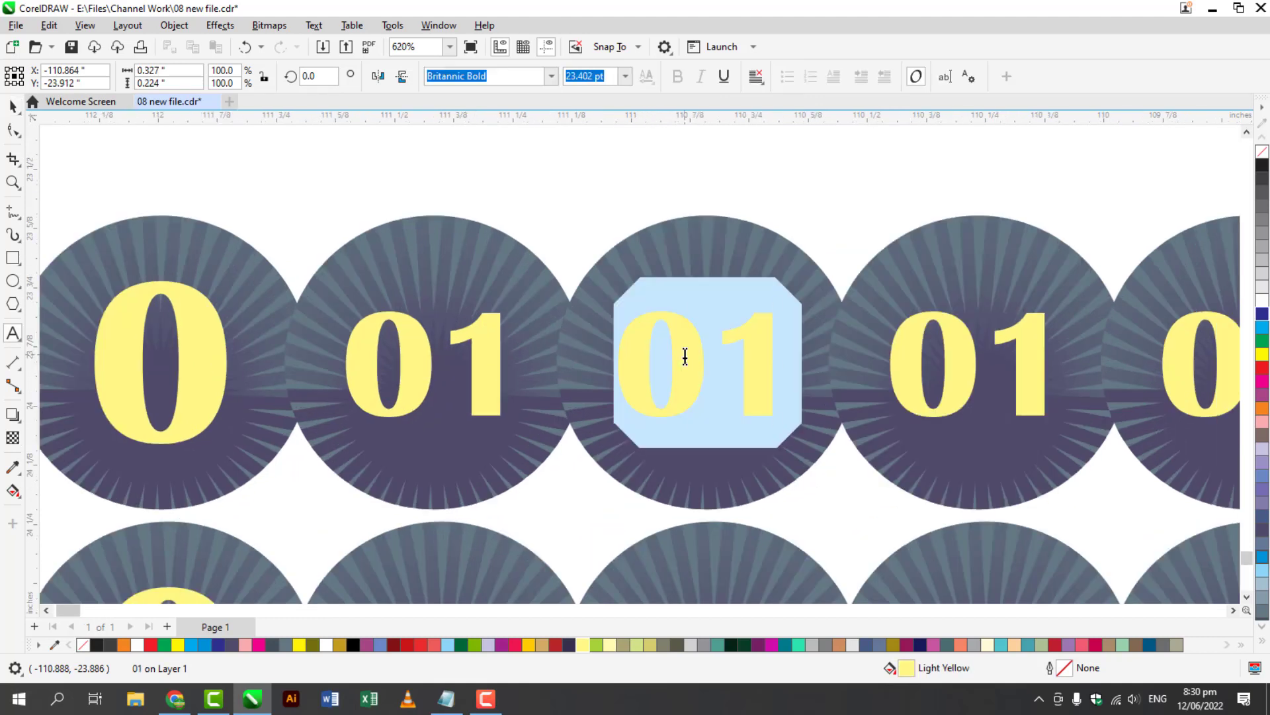
text(00)
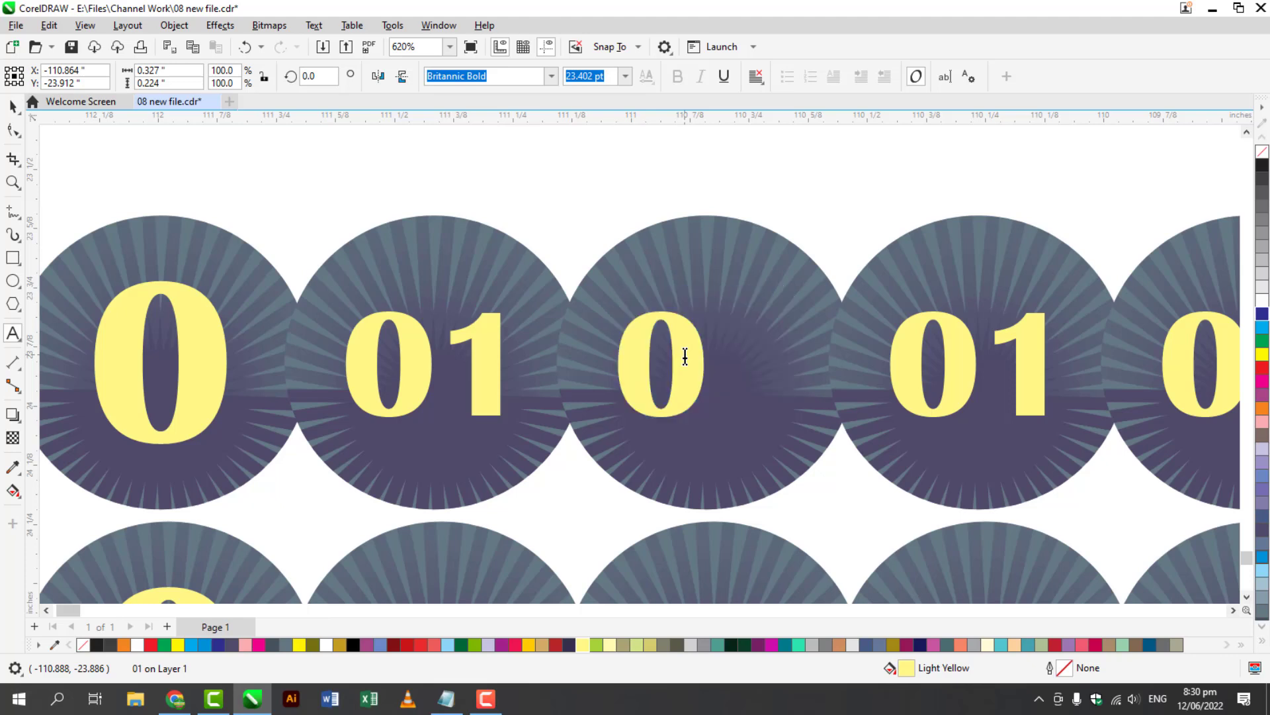
double_click(957, 354)
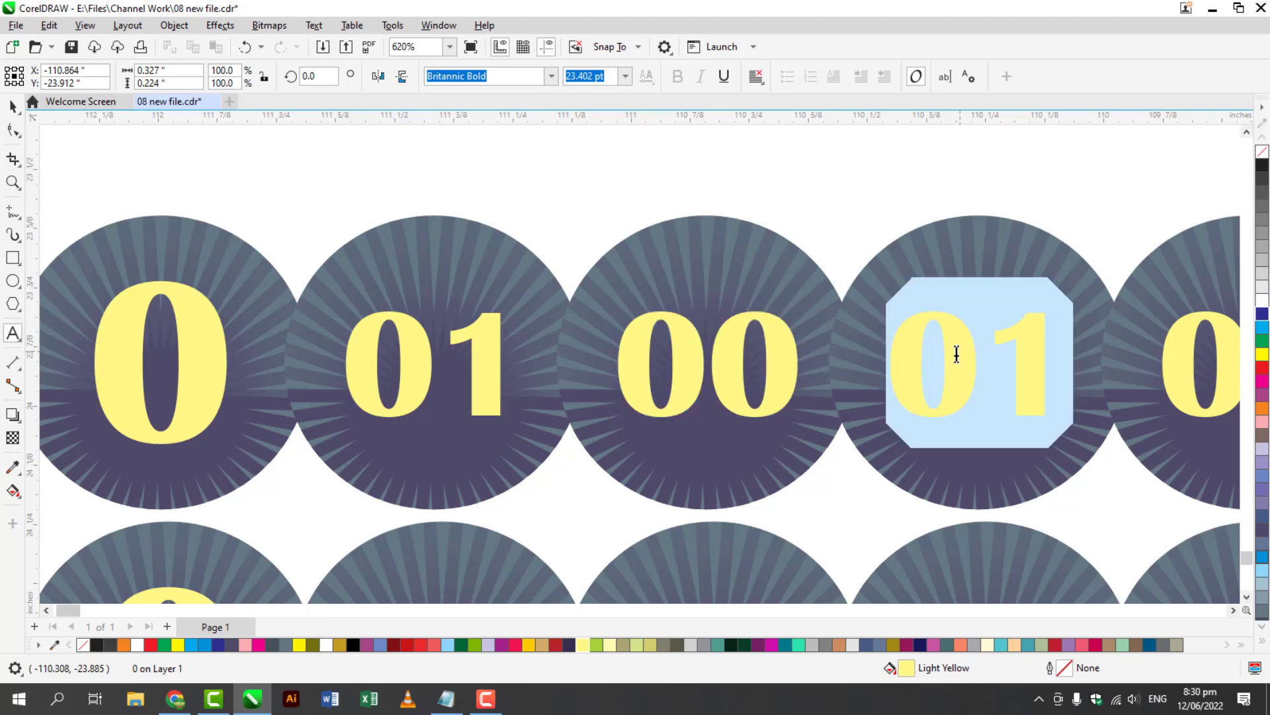
text(07)
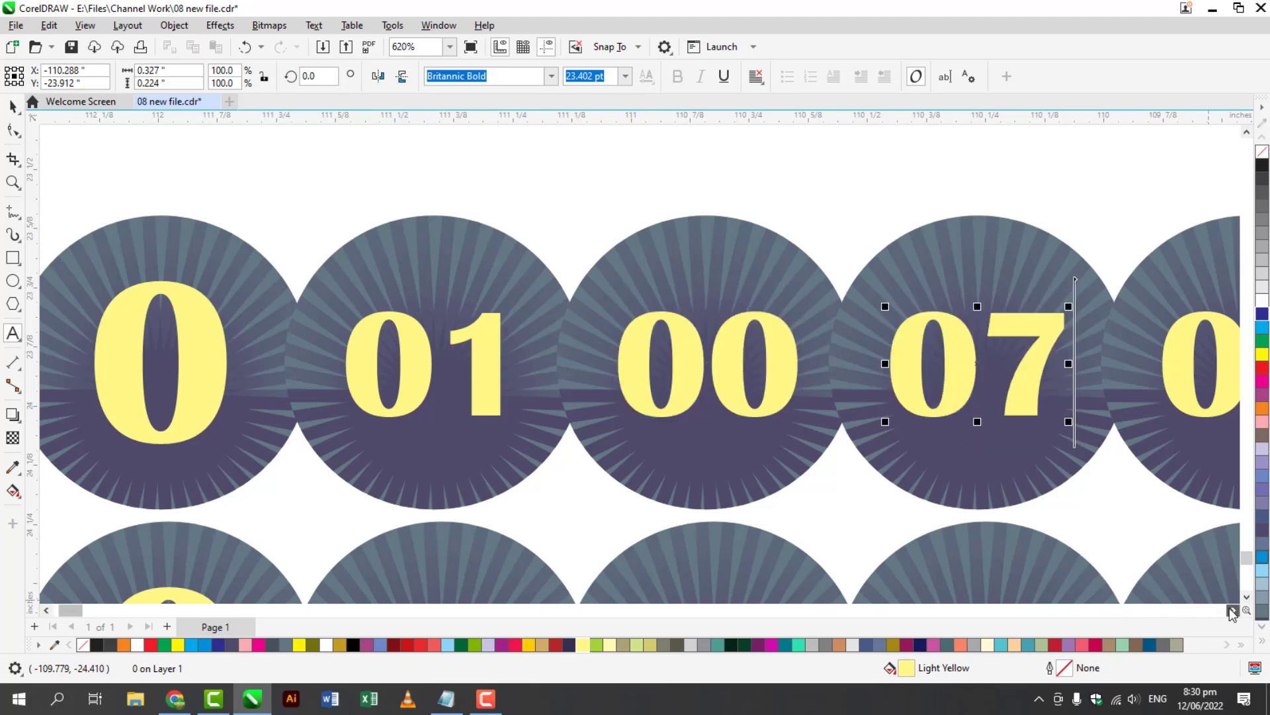
Change the numbers of the fifth and sixth badges in the top row to 08 and 04
scroll(1228, 603, right, 10)
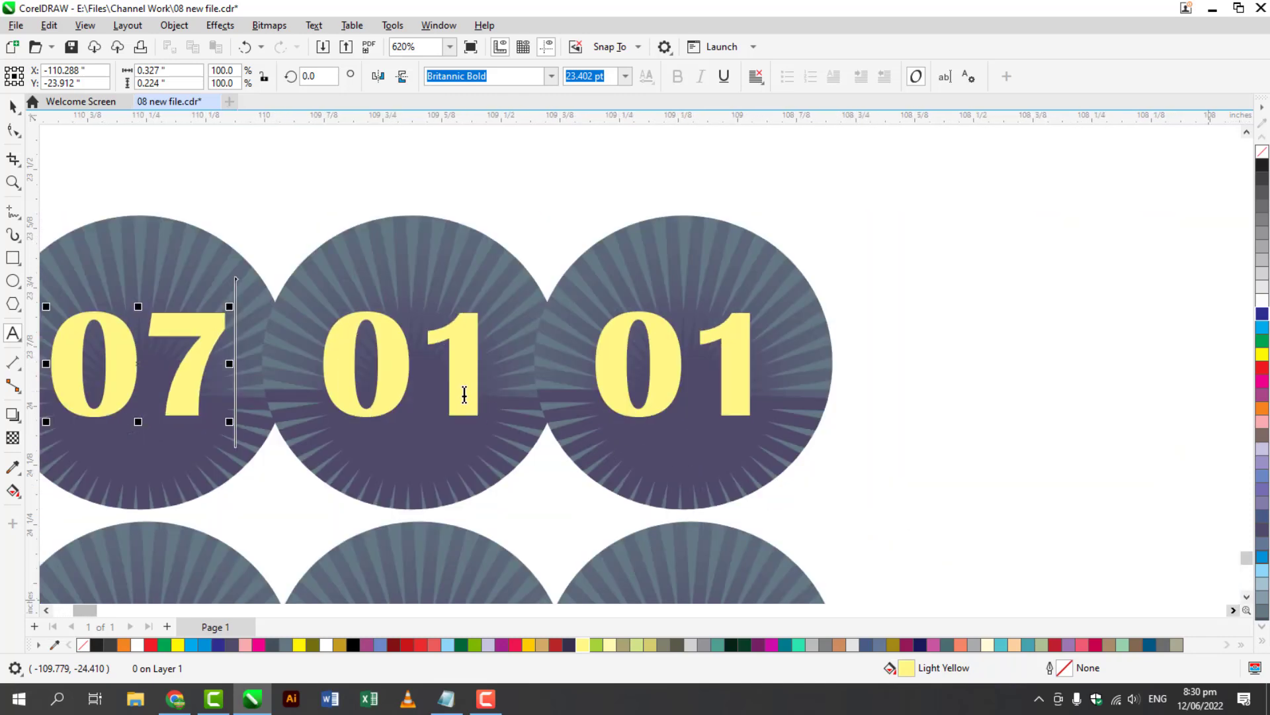
double_click(463, 395)
text(08)
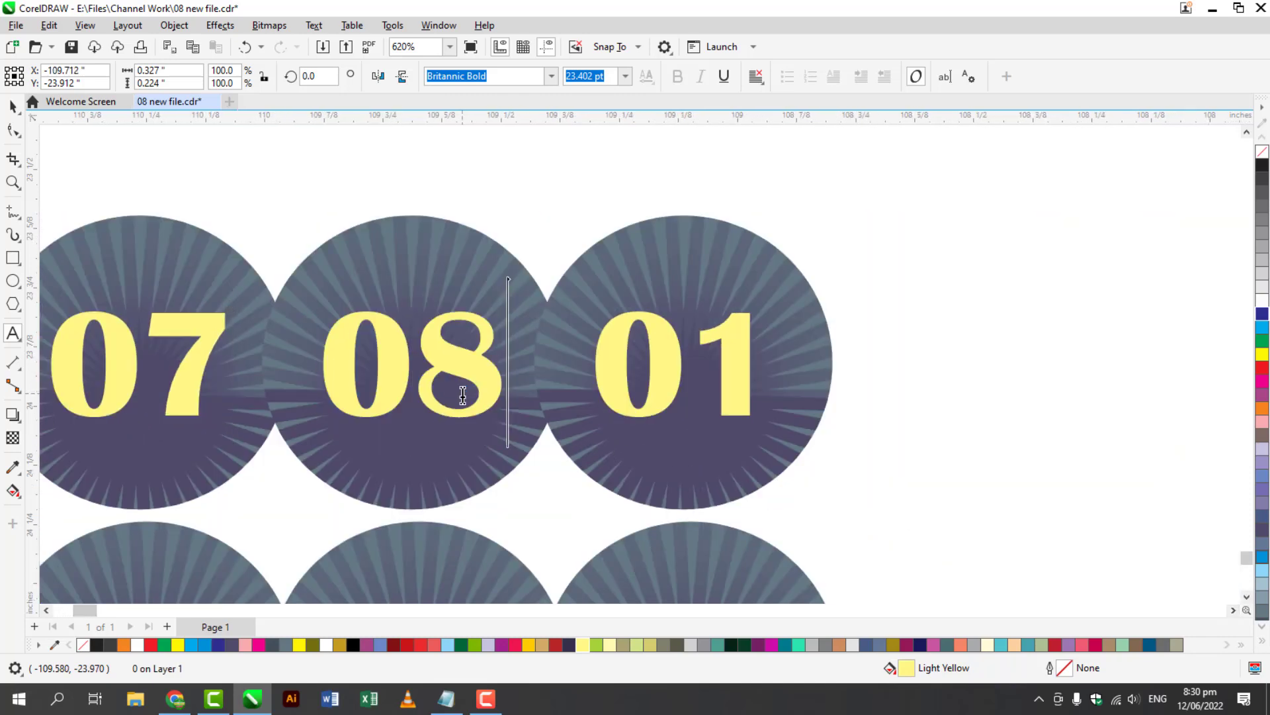
double_click(663, 367)
text(04)
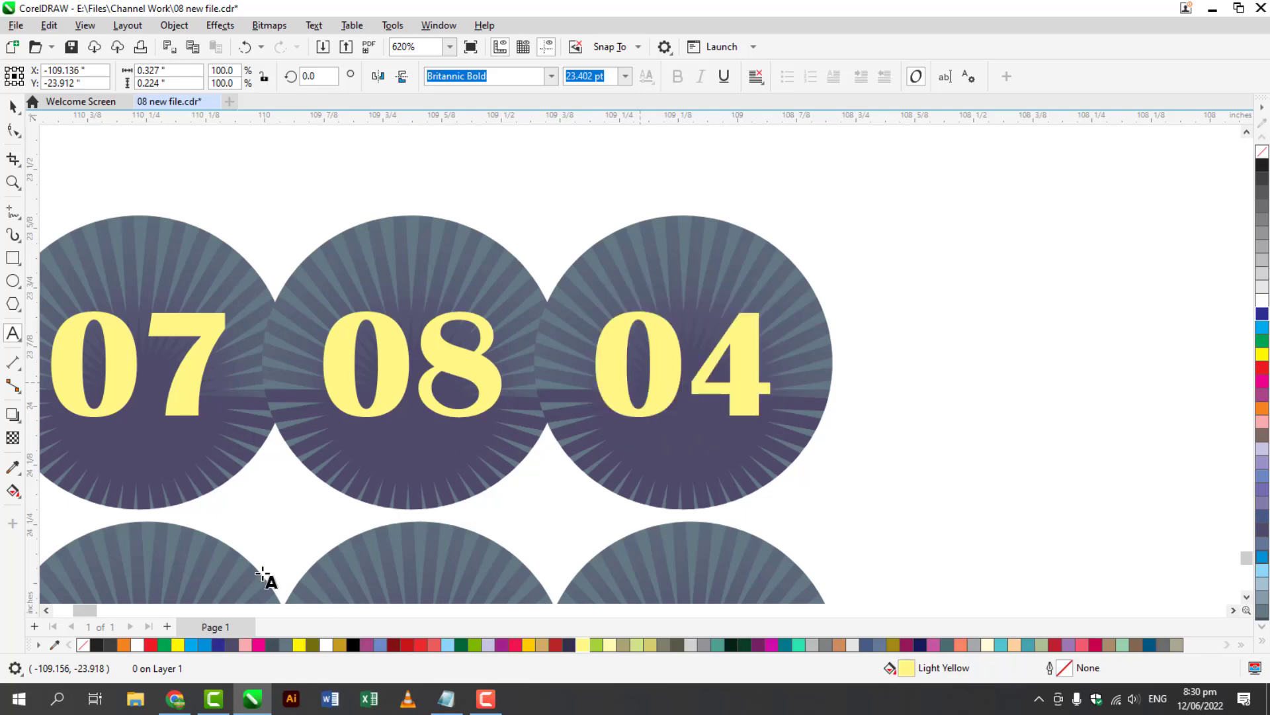
Change the numbers of the first three badges in the second row to 1, 14 and 18
key(Escape)
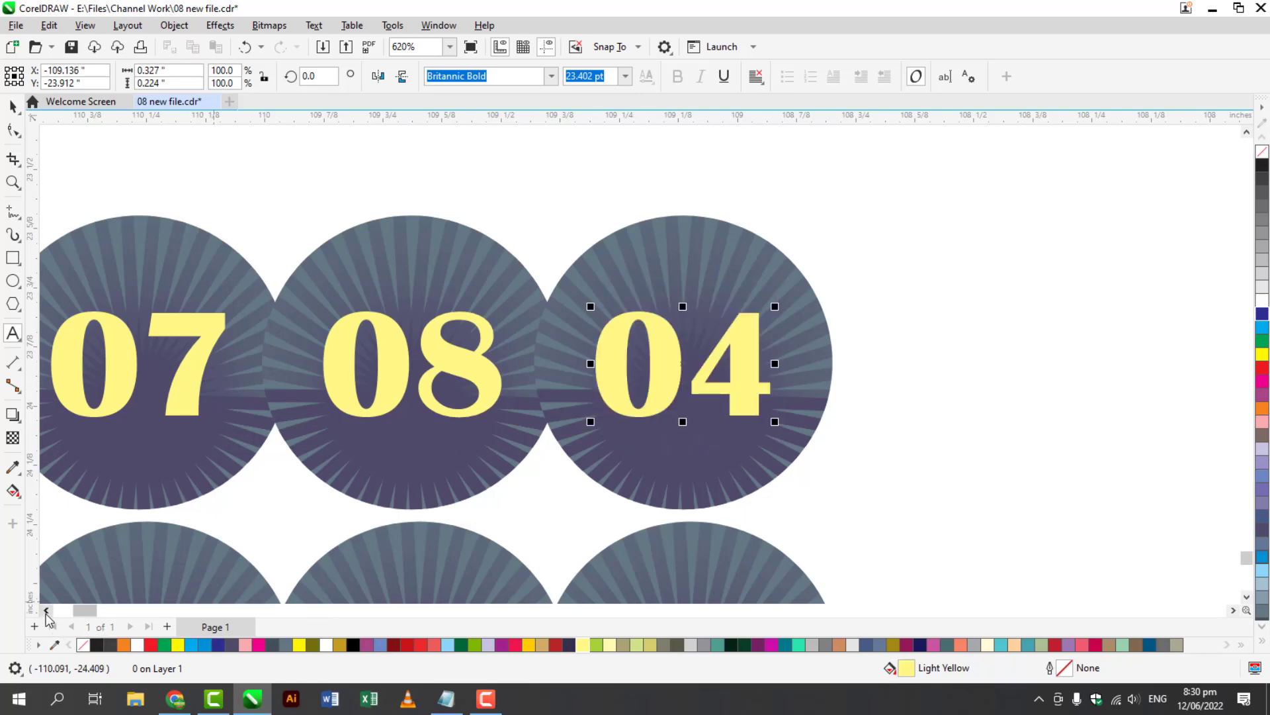
click(47, 609)
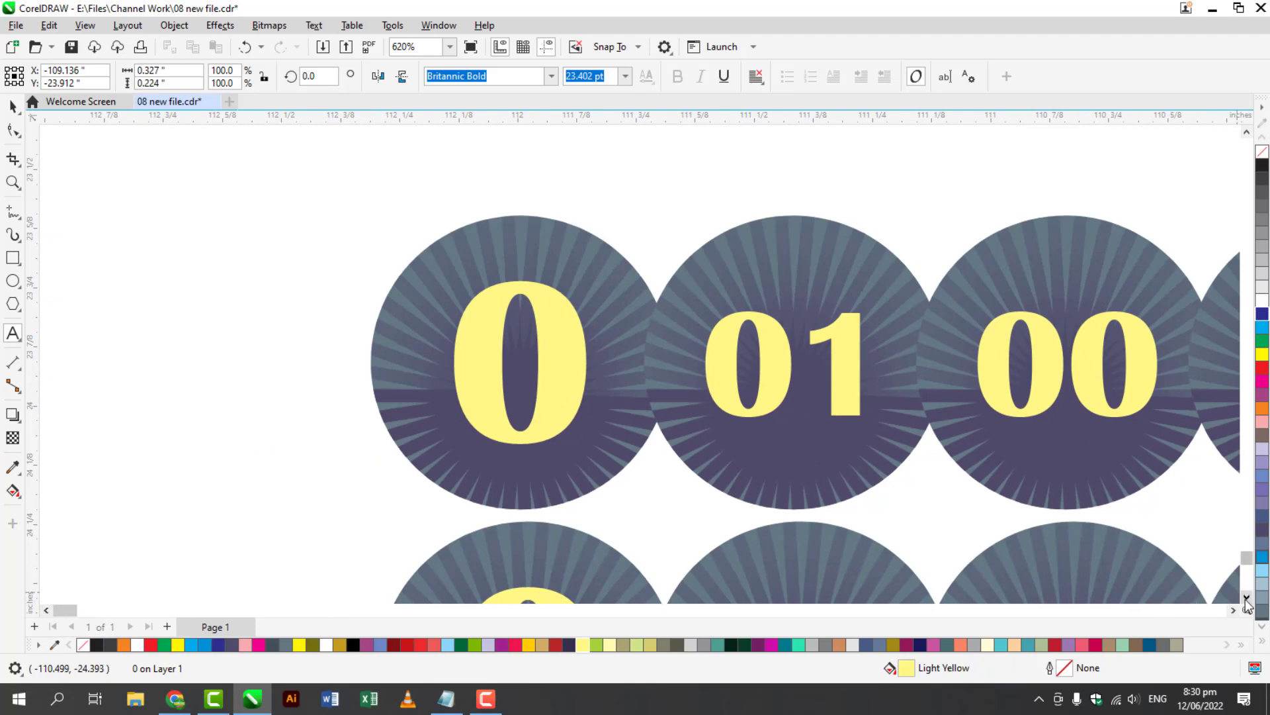
click(1247, 598)
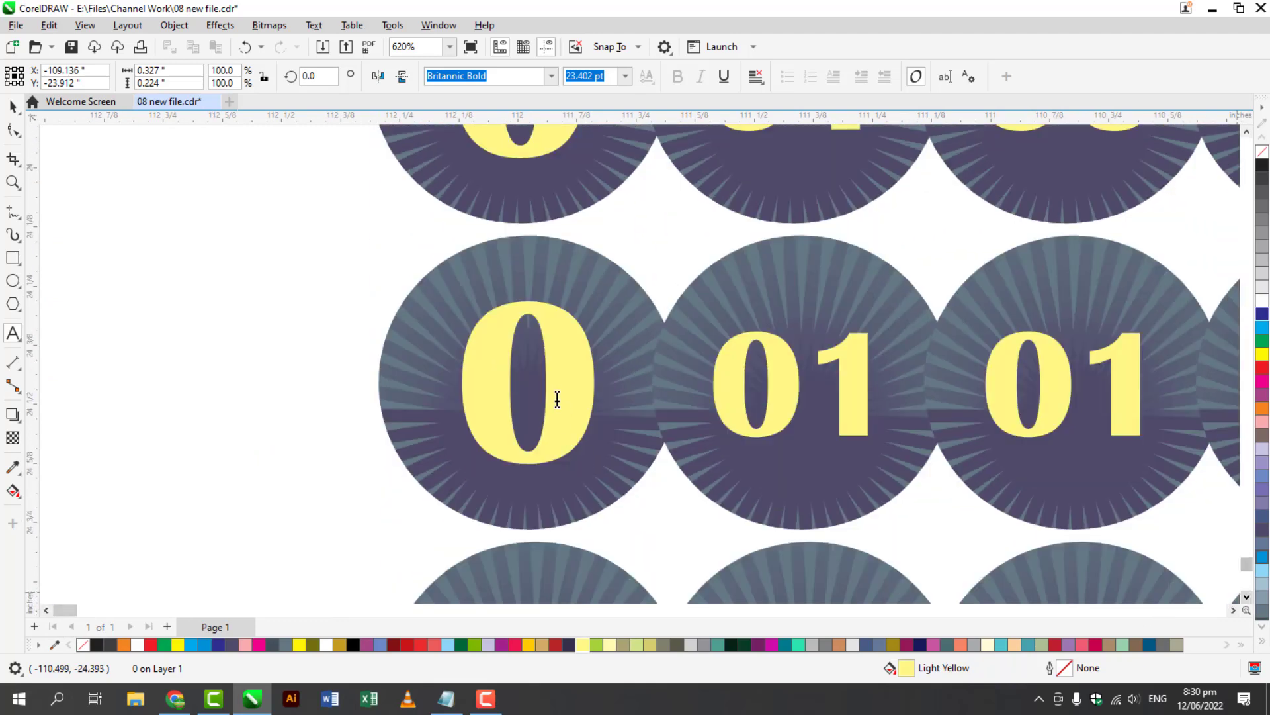
double_click(558, 397)
text(1)
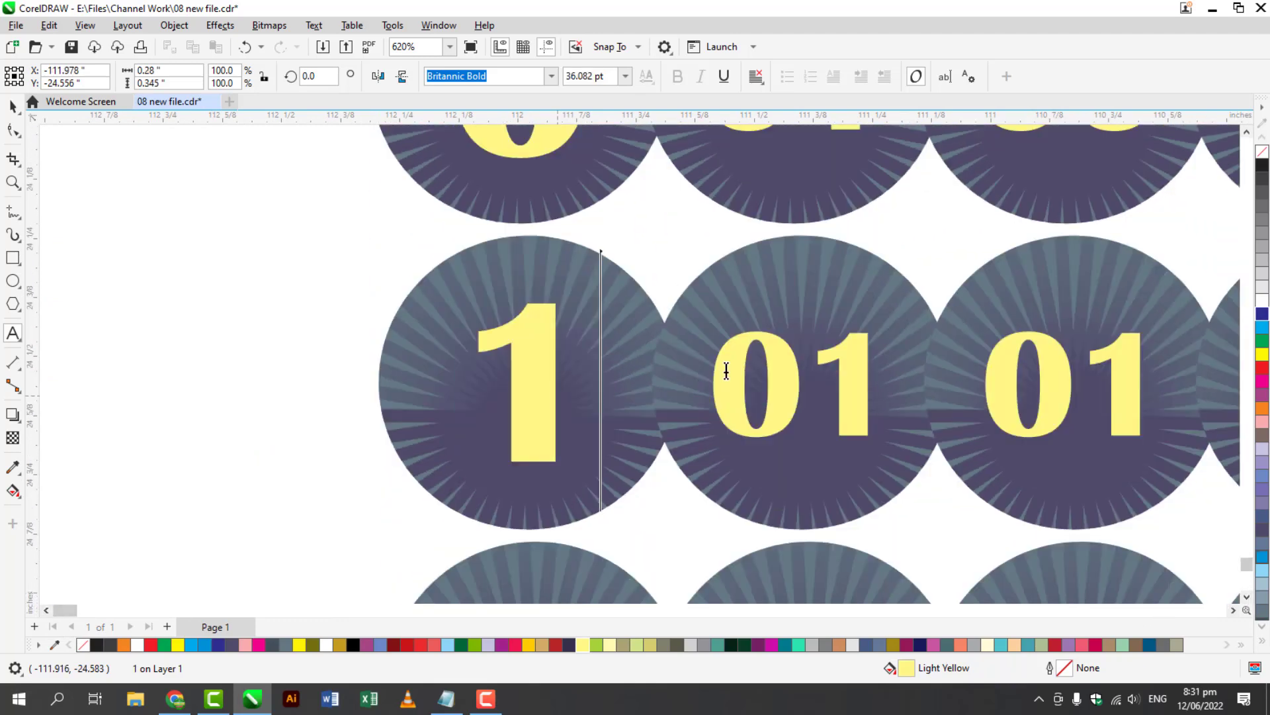
double_click(775, 369)
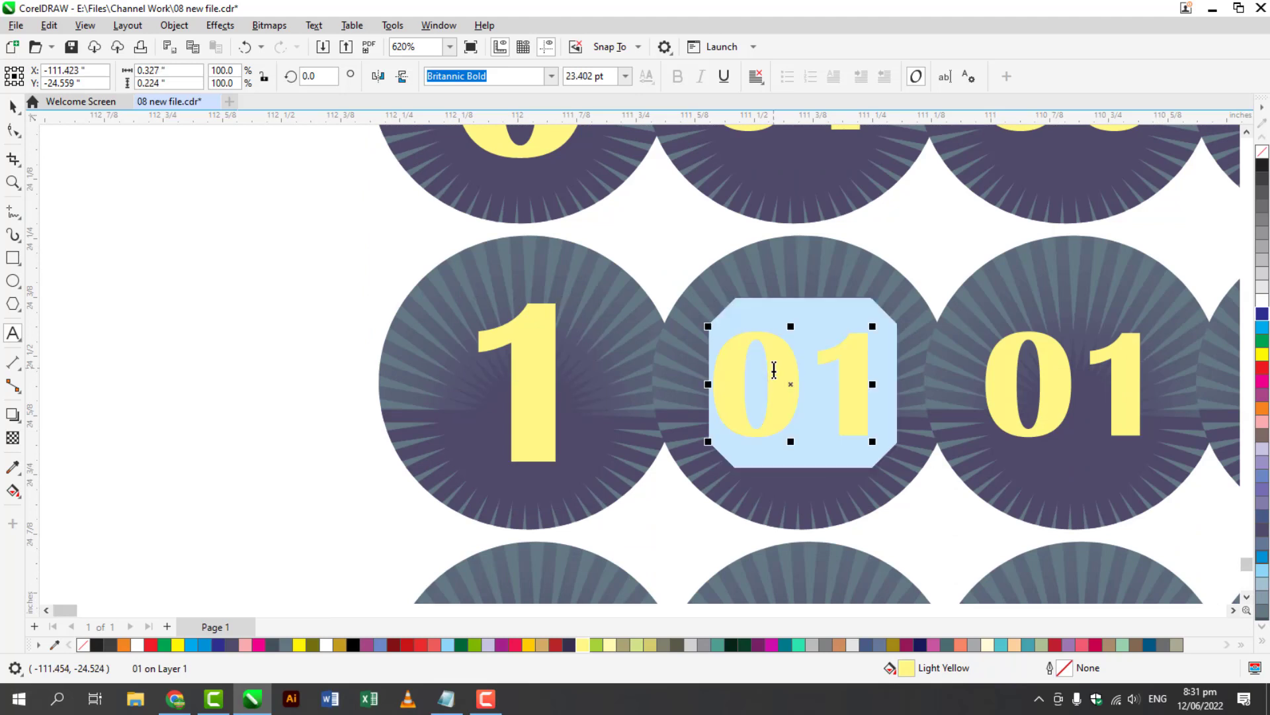
text(14)
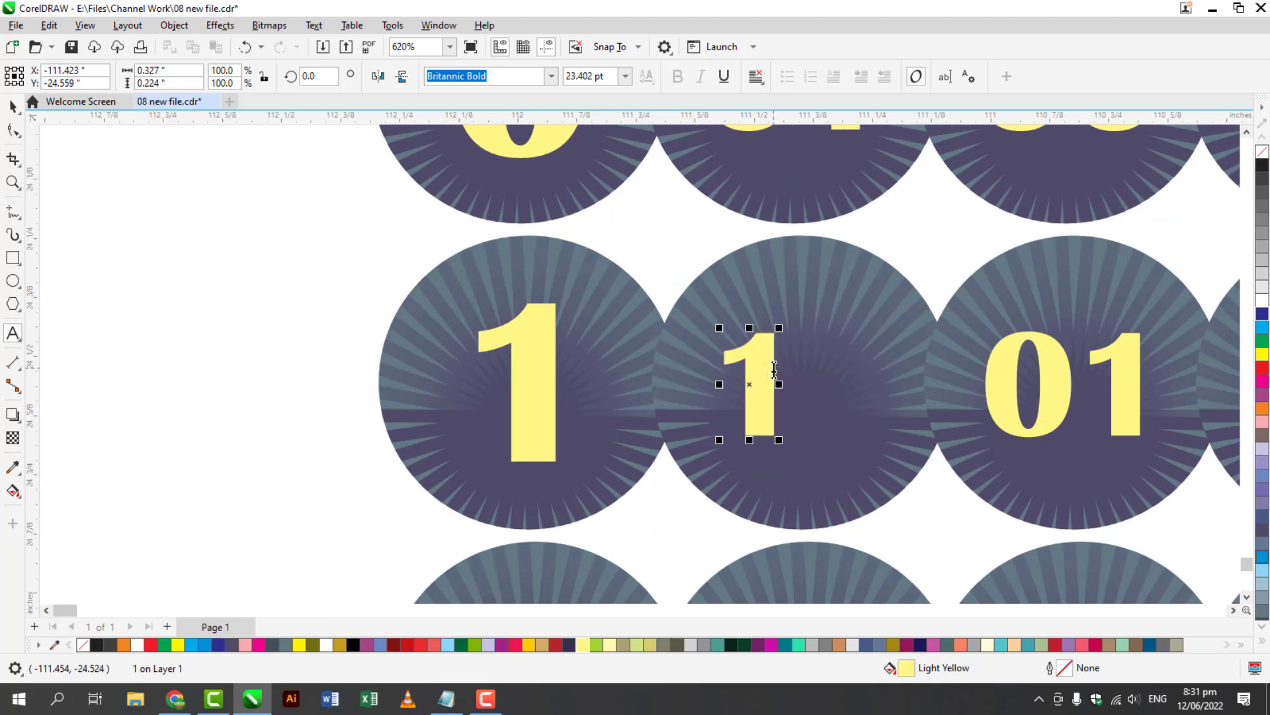
double_click(1040, 399)
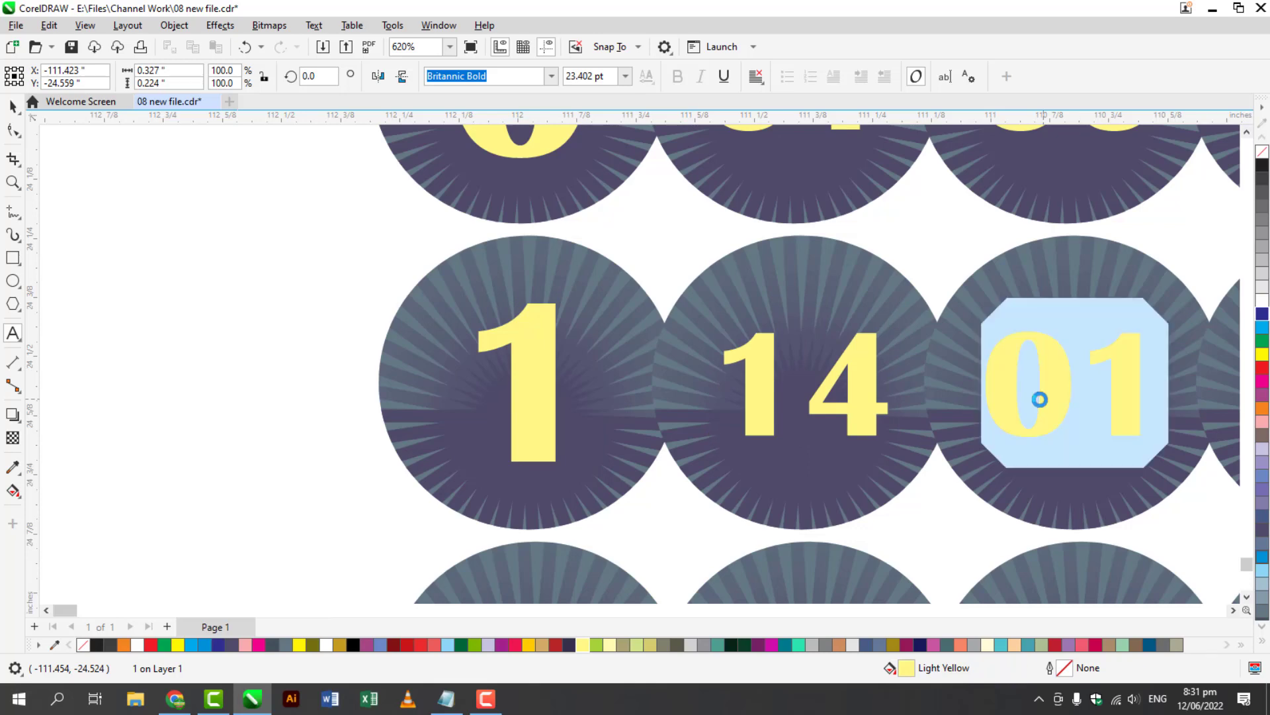
text(18)
key(Escape)
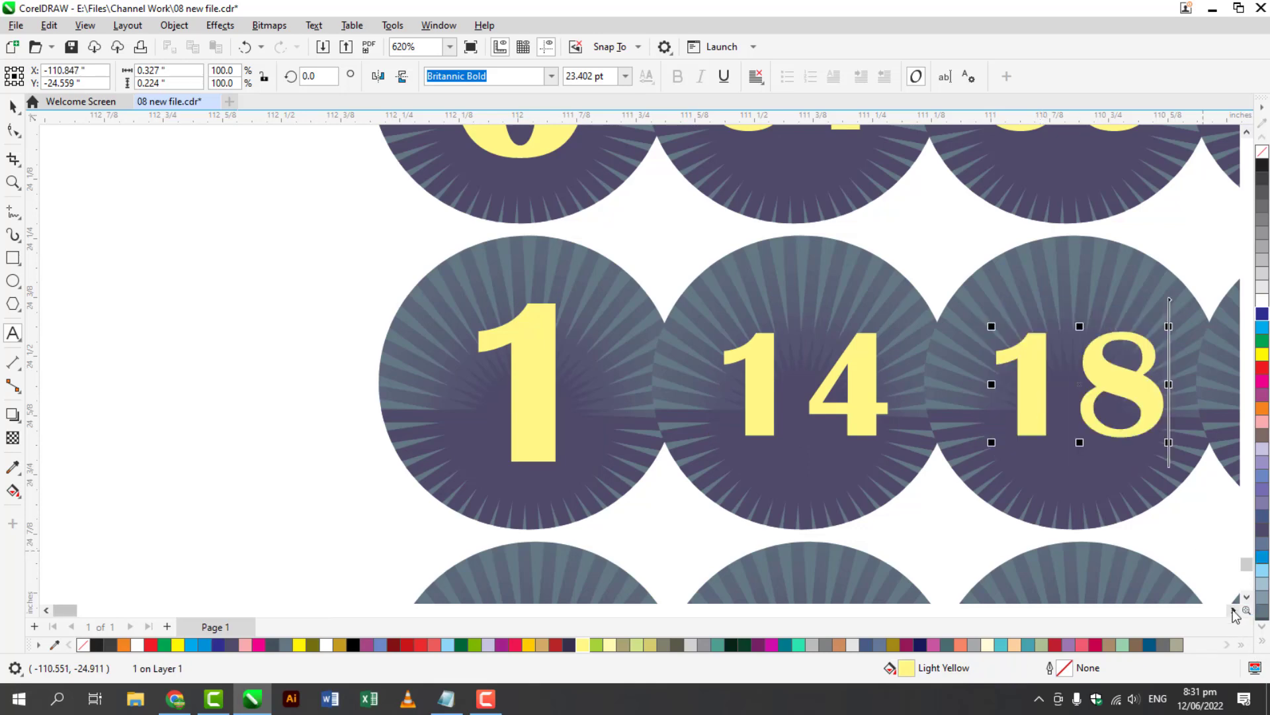
Change the number of the fourth badge in the second row to 17
click(1233, 609)
click(1233, 610)
click(1233, 609)
click(1233, 609)
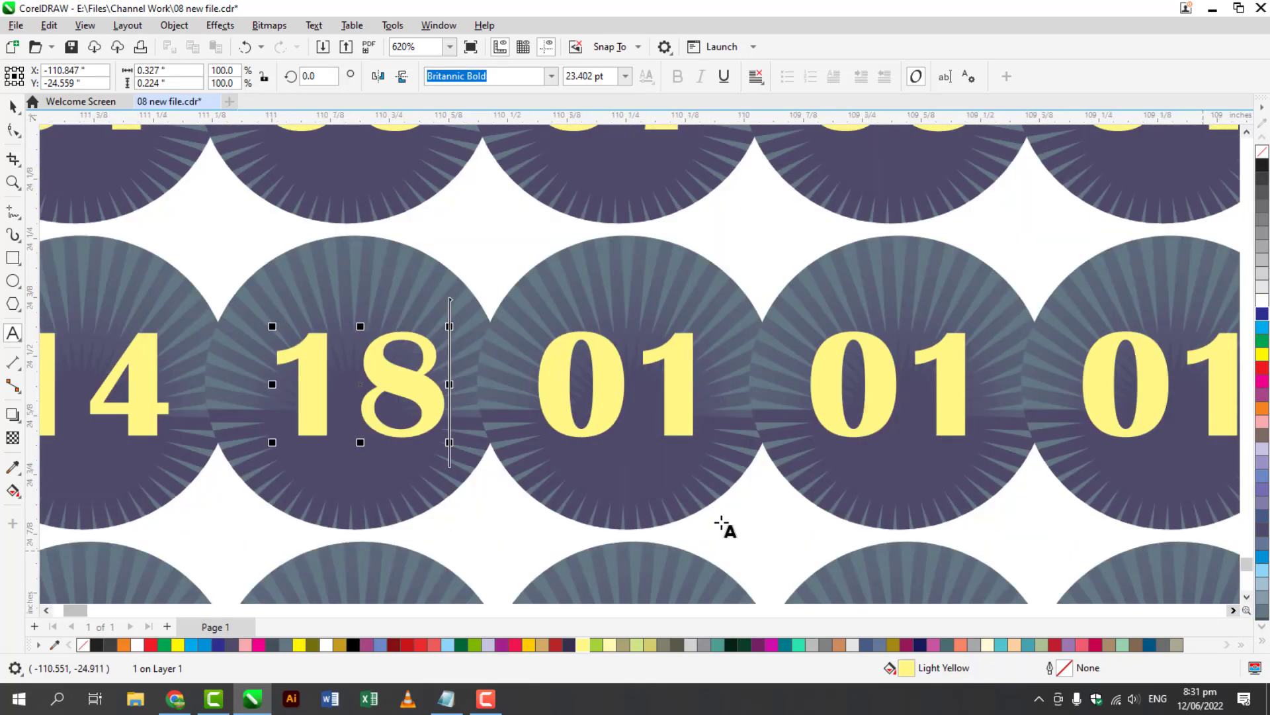
click(610, 416)
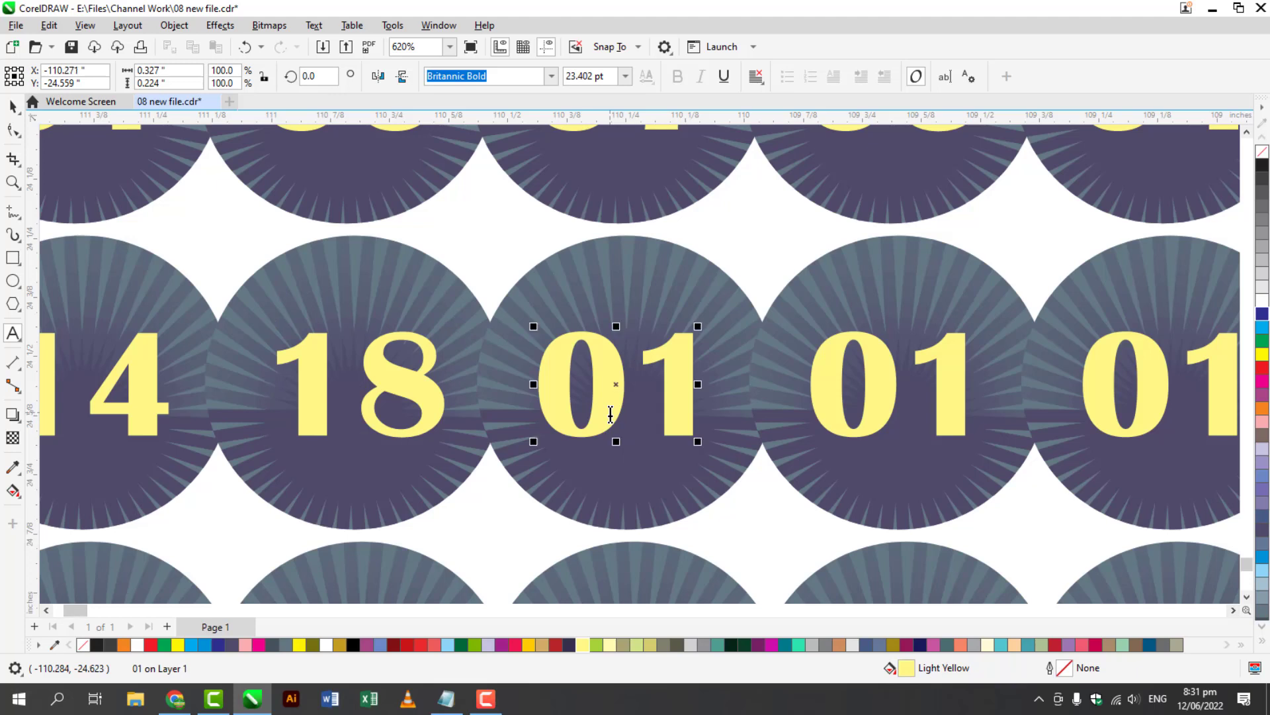
key(End)
text(17)
key(BackSpace)
key(BackSpace)
key(BackSpace)
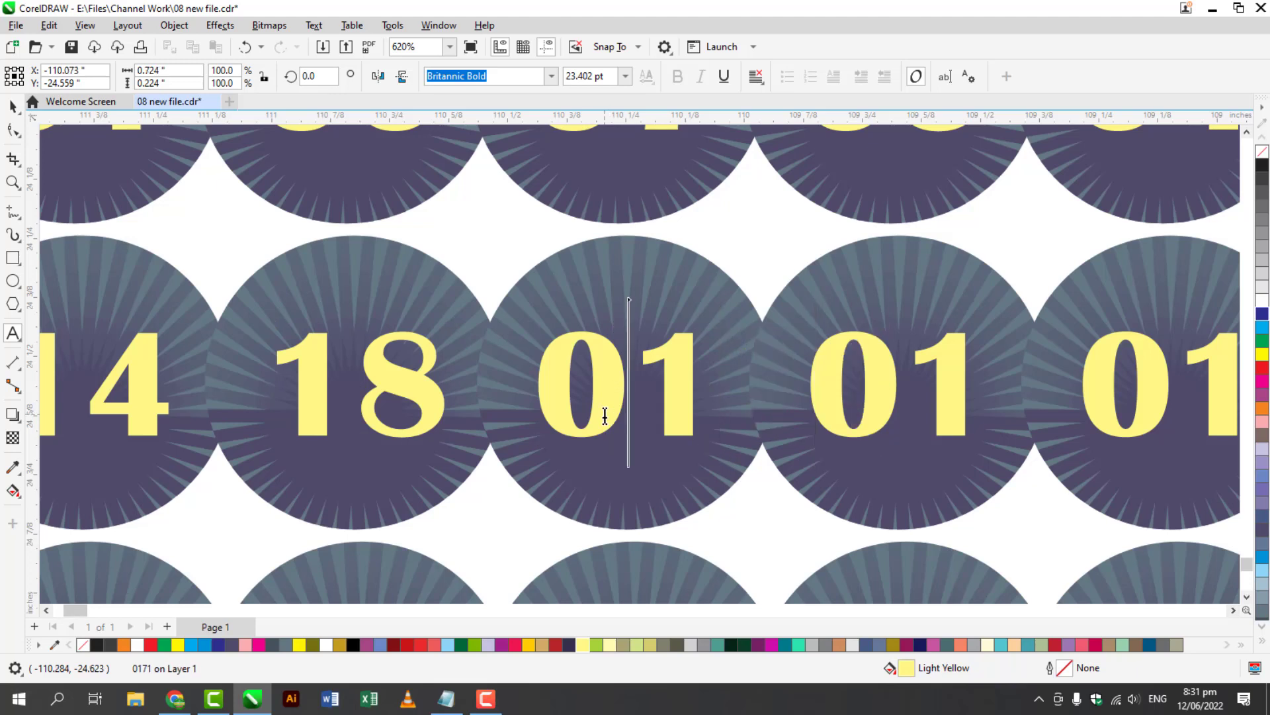
key(Delete)
text(17)
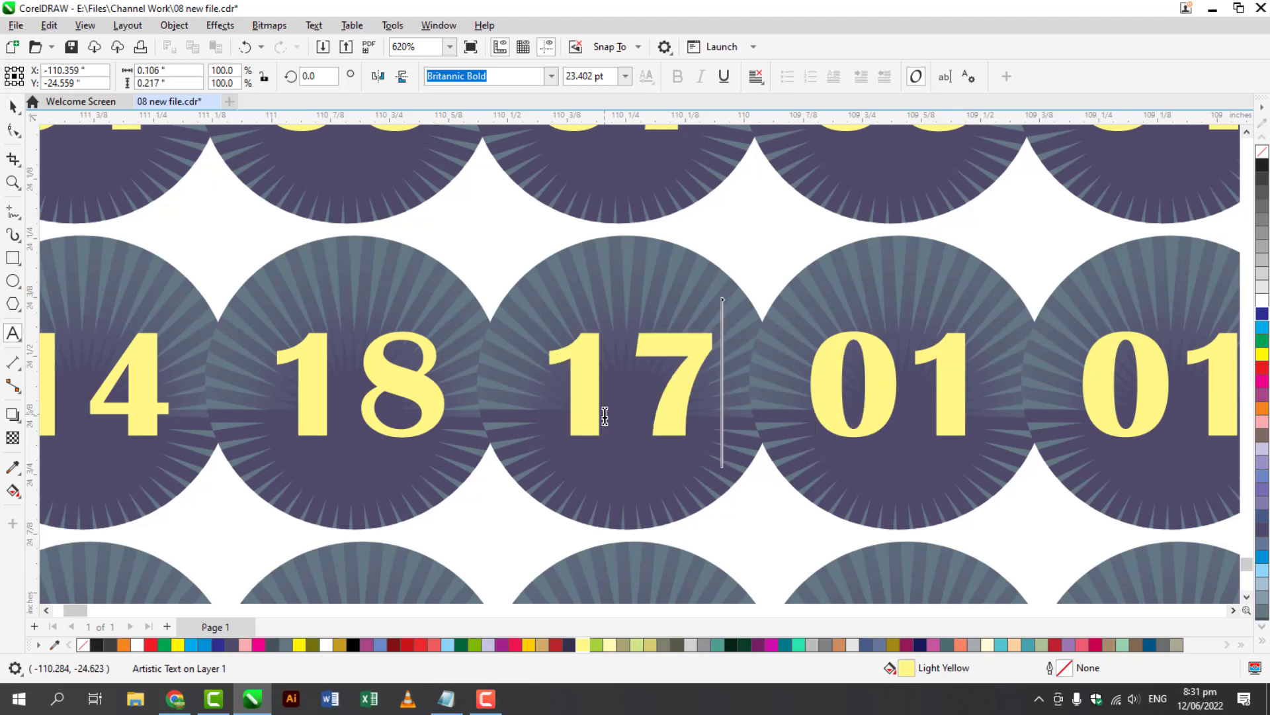
Change the numbers of the fifth and sixth badges in the second row to 11 and 10
double_click(888, 388)
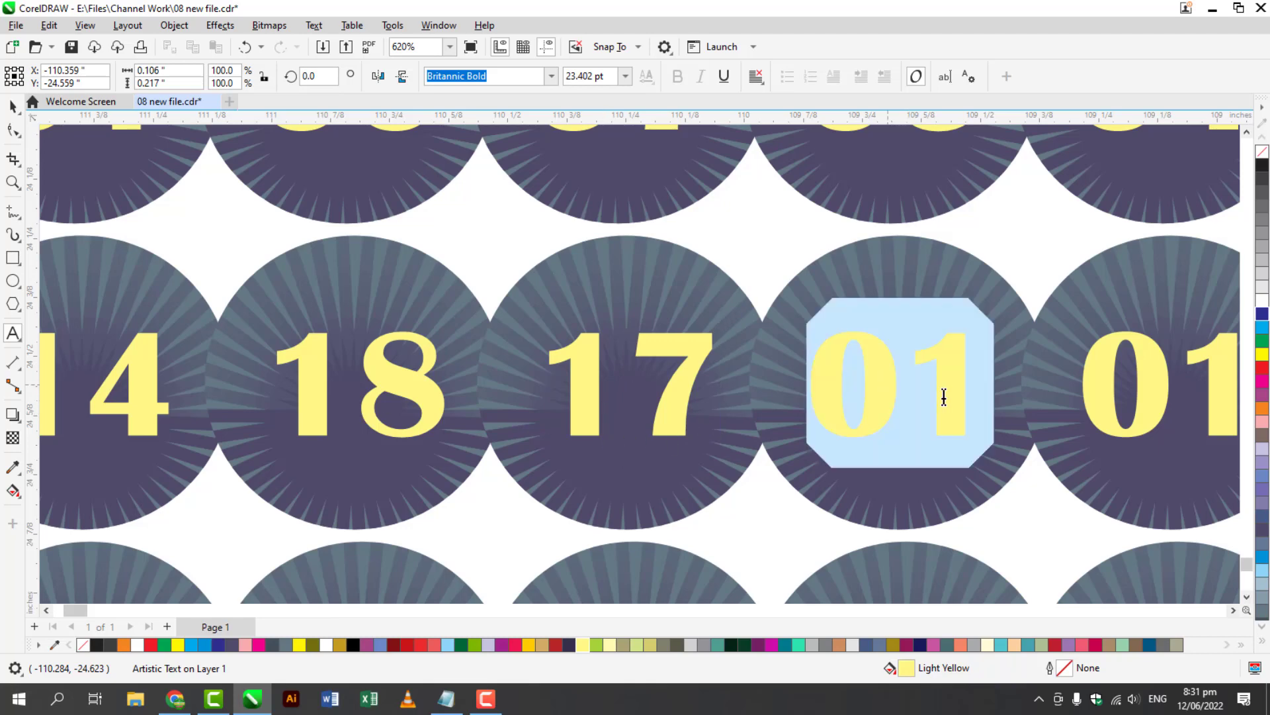
scroll(1221, 612, right, 5)
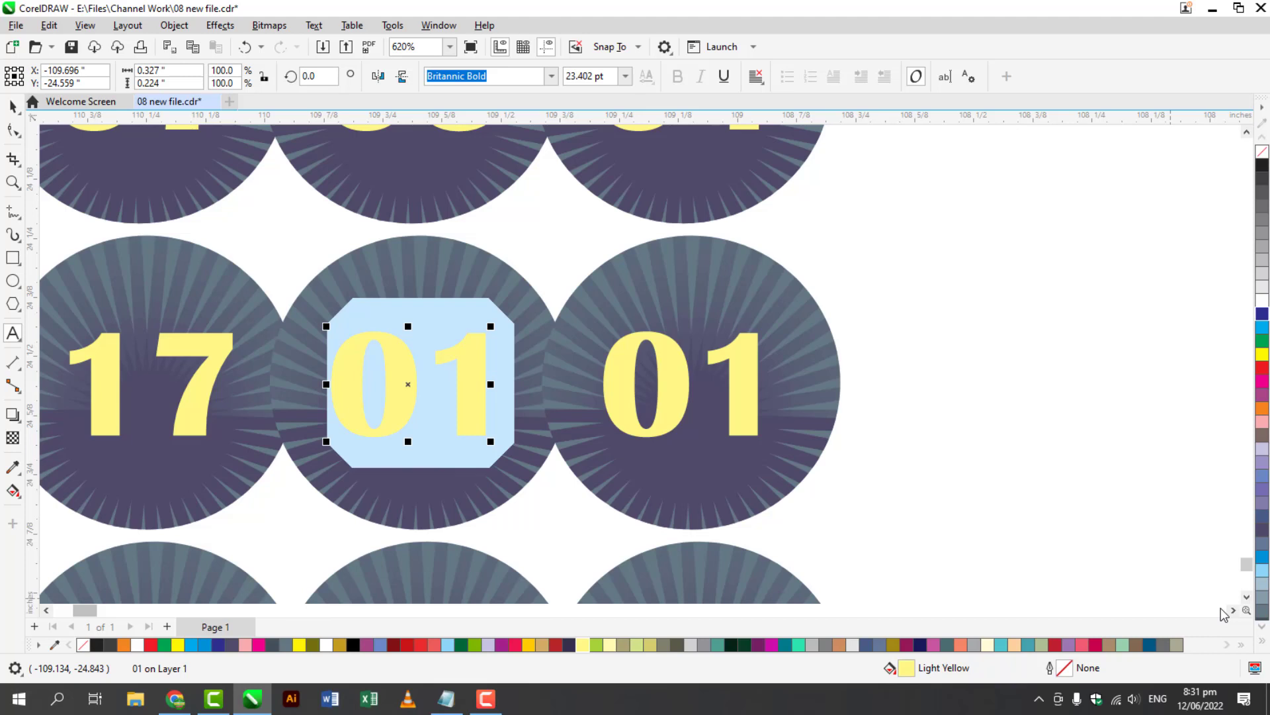
text(11)
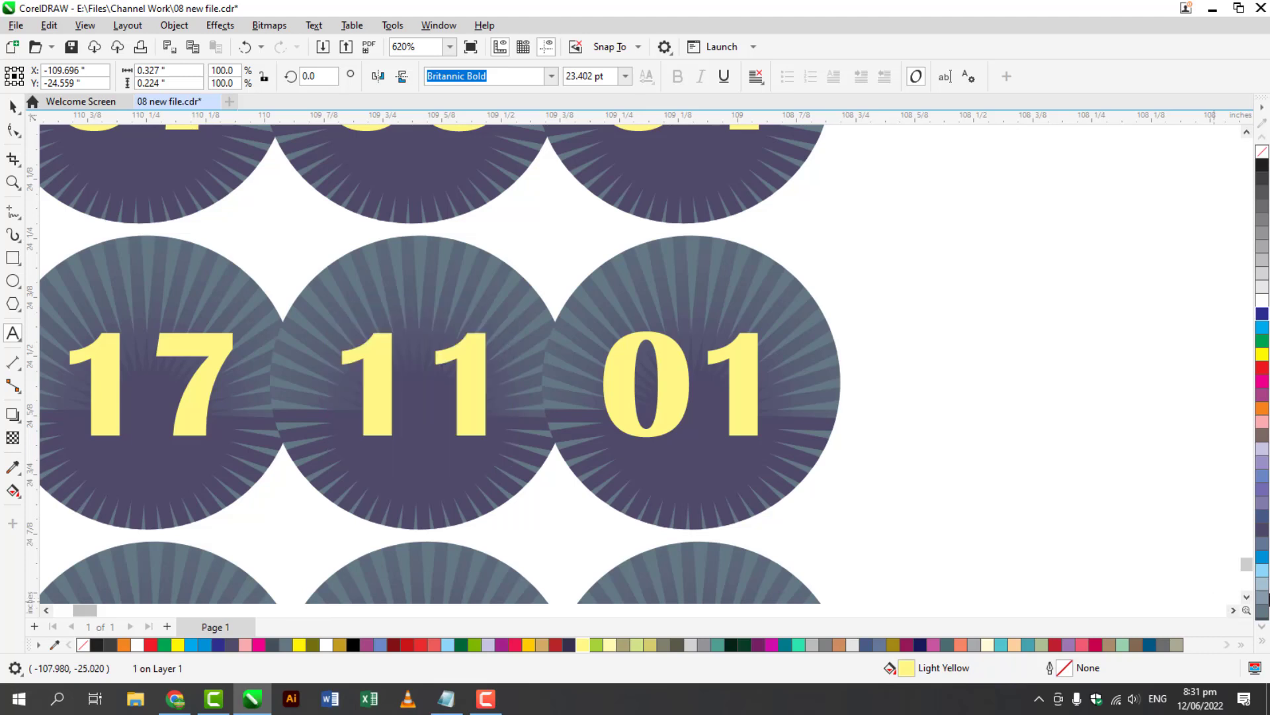
double_click(690, 391)
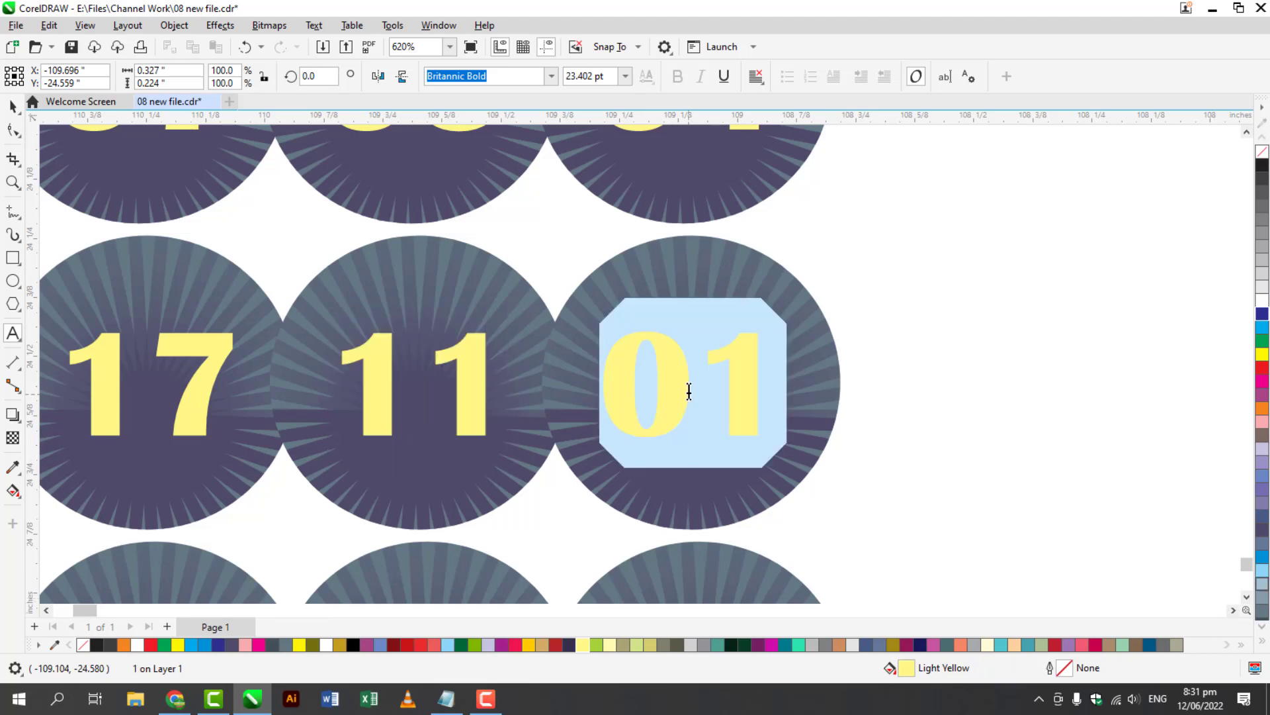
text(10)
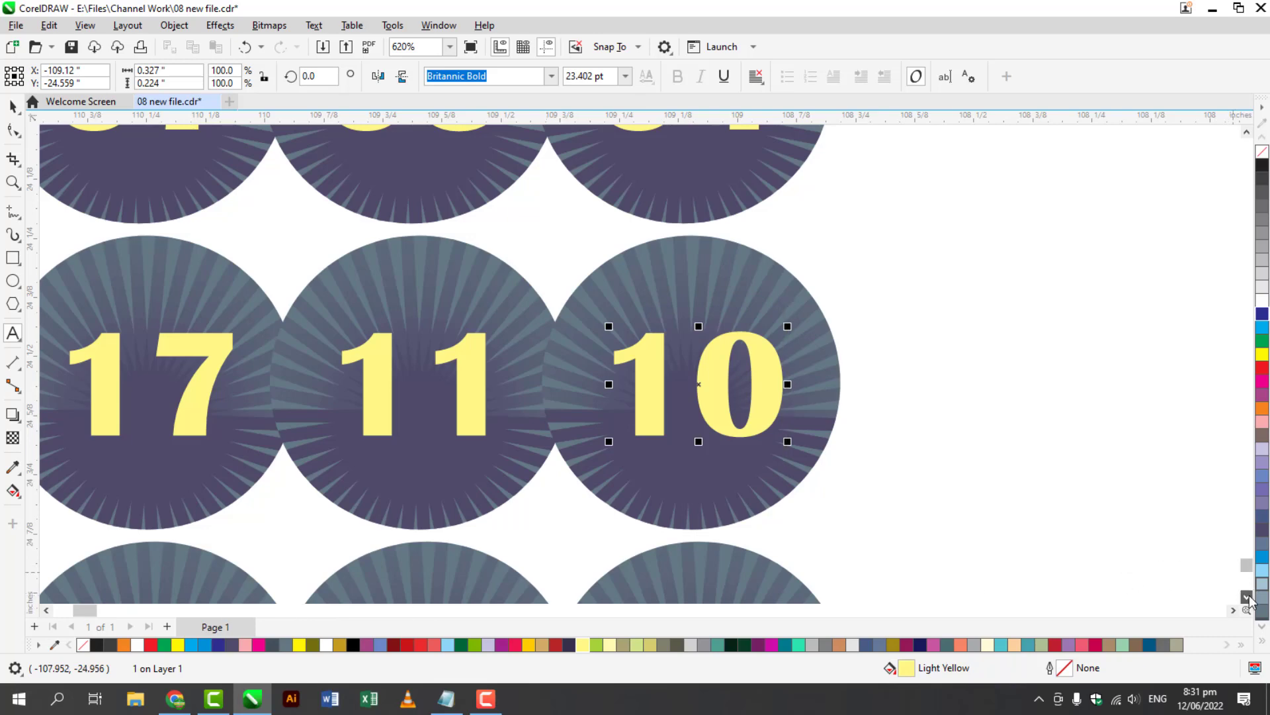
Change the numbers of the first and second badges in the third row to 7 and 70
click(1246, 597)
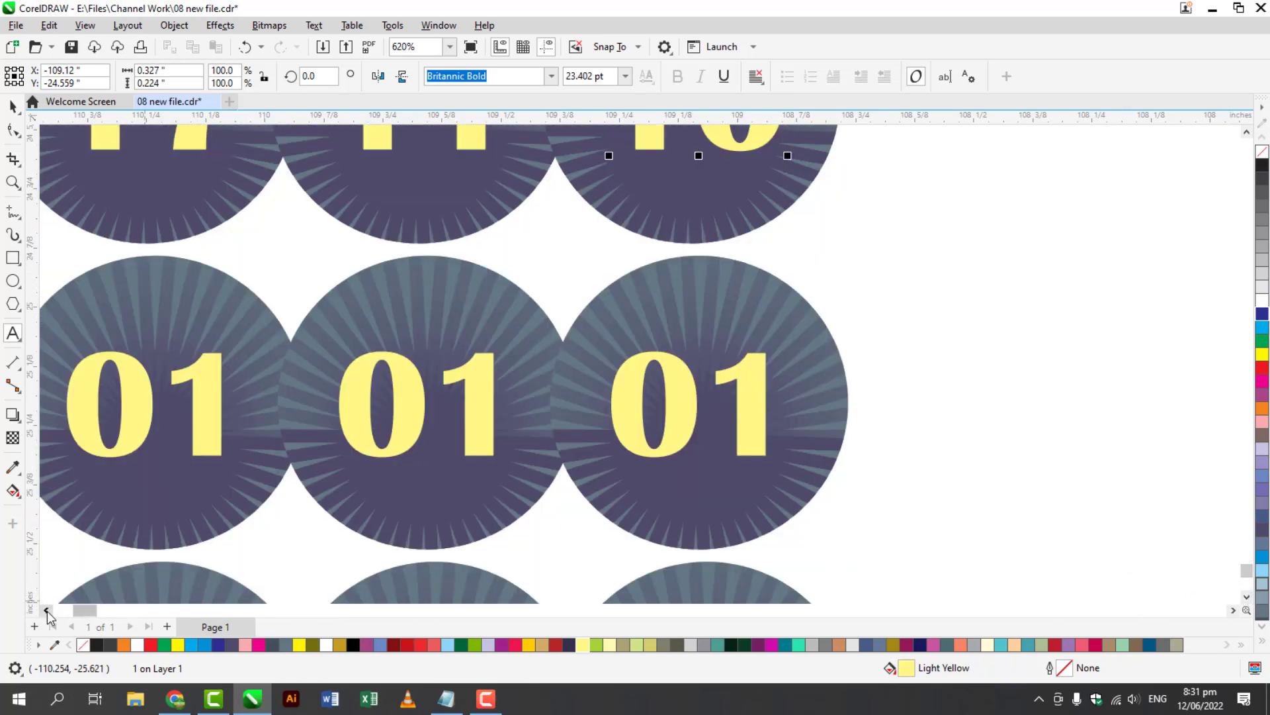
click(47, 609)
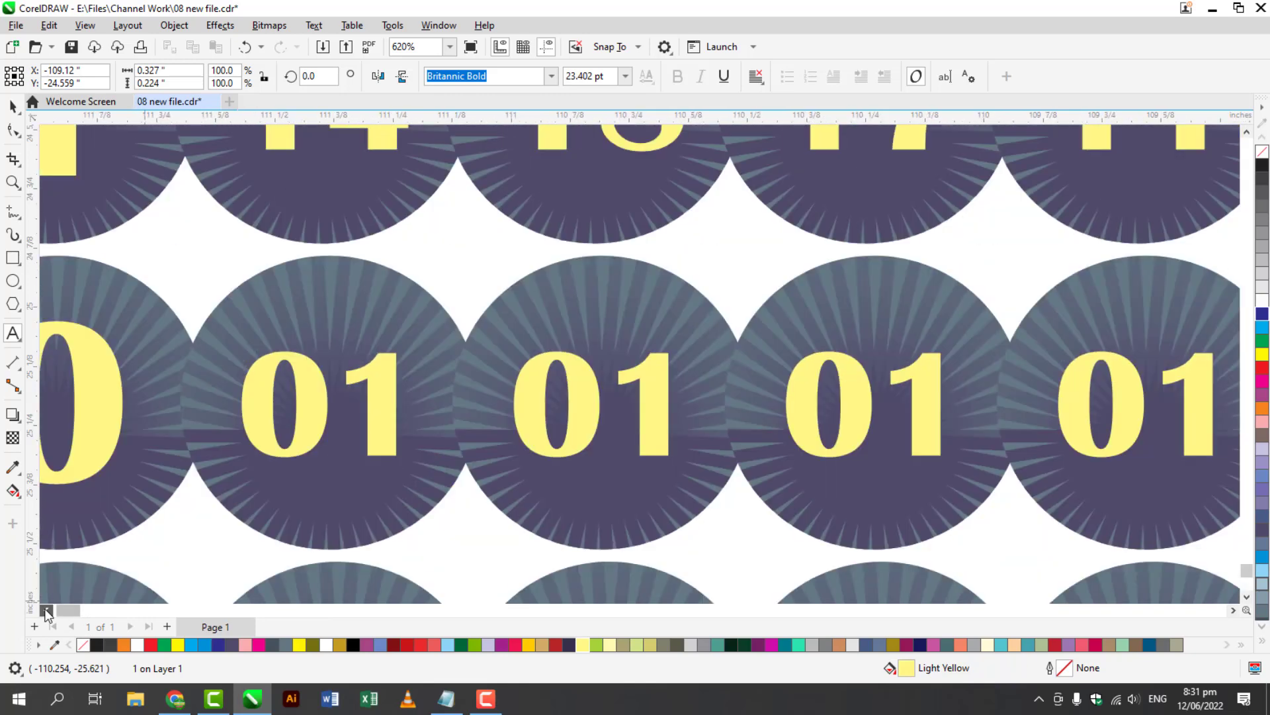
drag(46, 609, 47, 610)
click(589, 411)
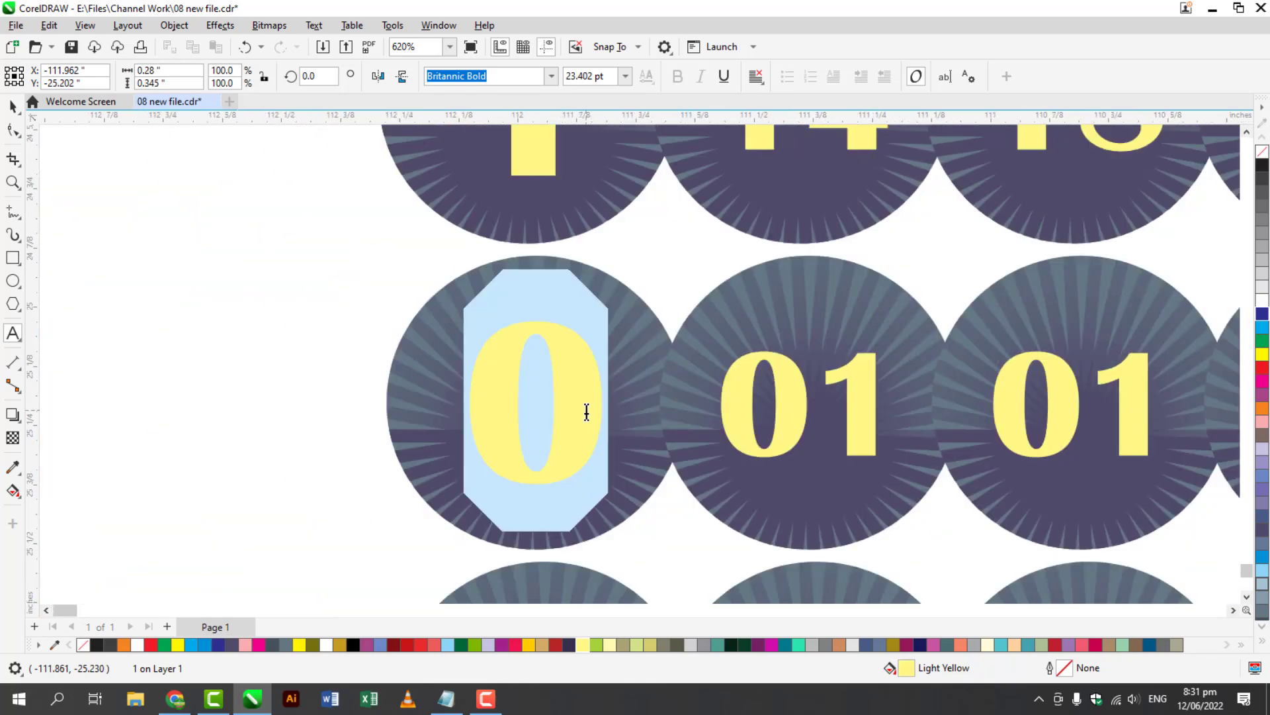
text(7)
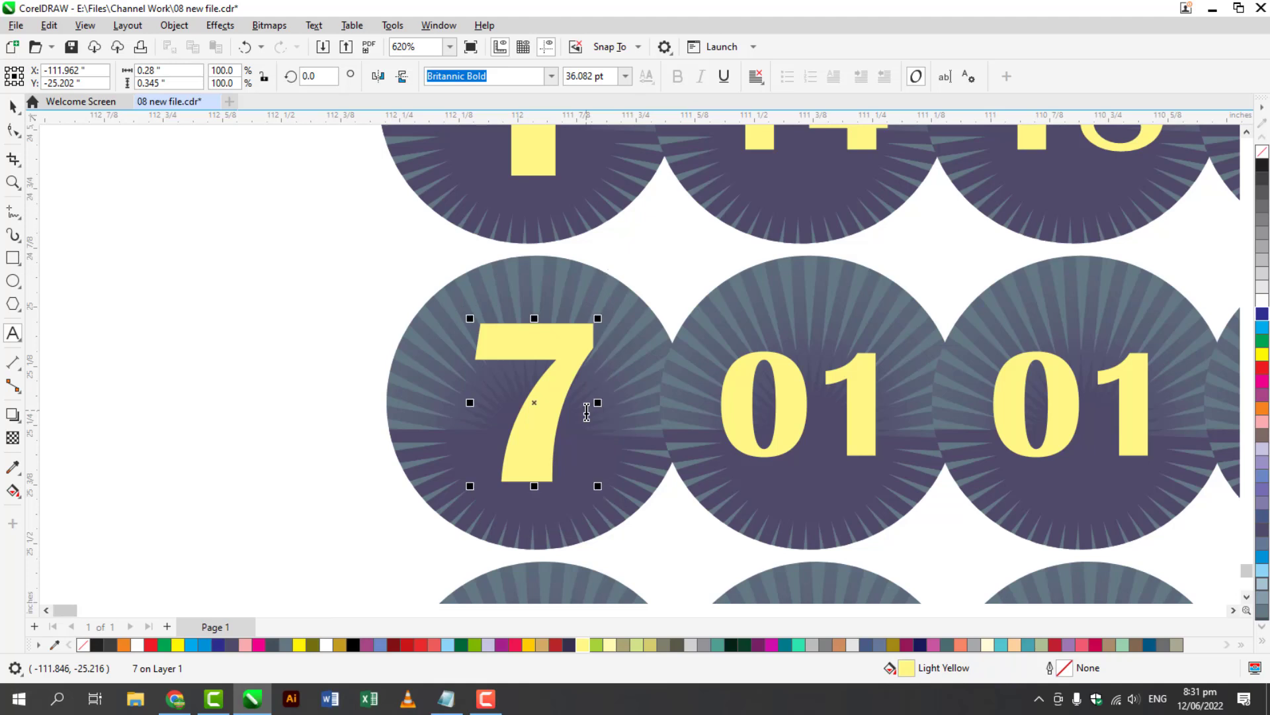
click(804, 407)
text(4)
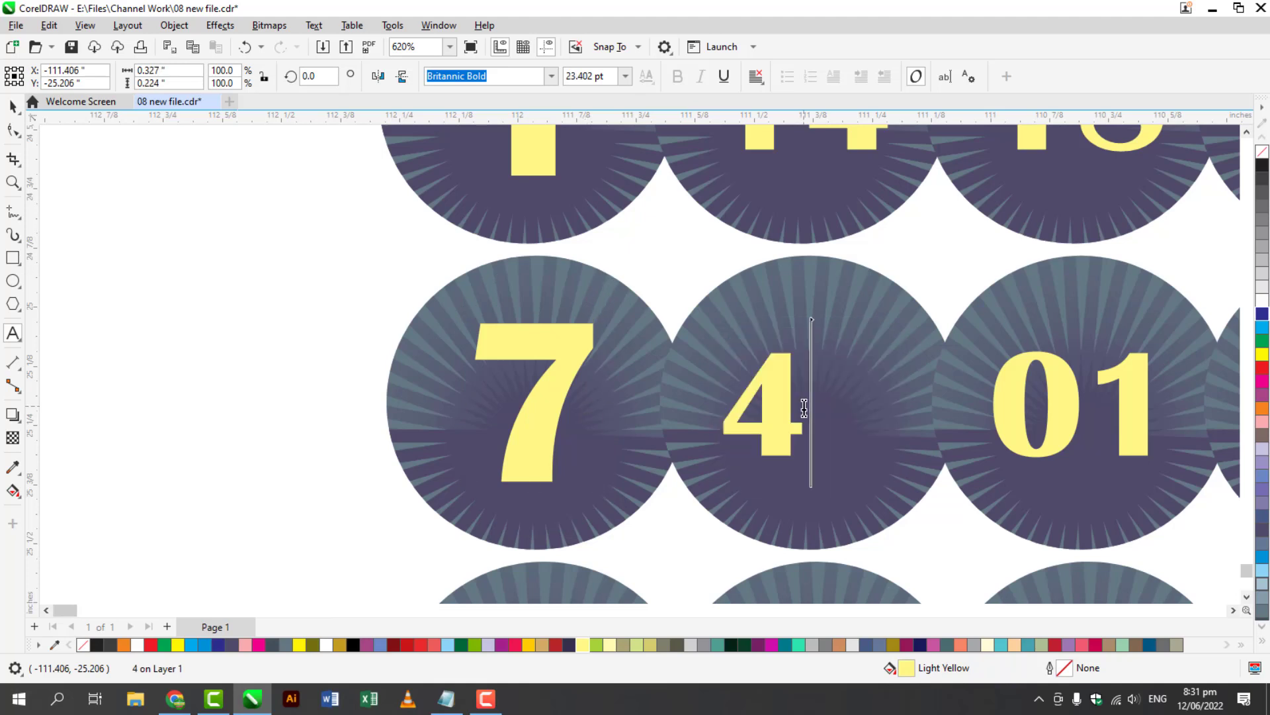
key(BackSpace)
text(70)
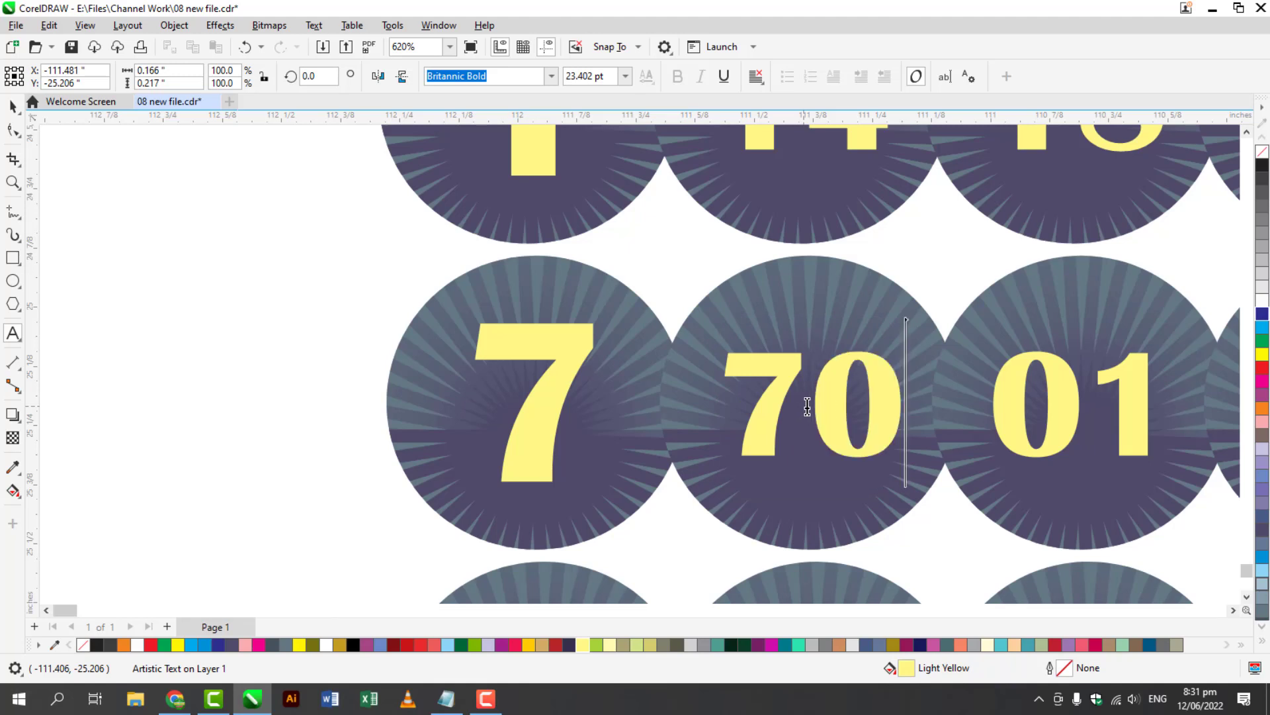
Change the numbers of the third and fourth badges in the third row to 77 and 71
click(1052, 405)
double_click(1055, 404)
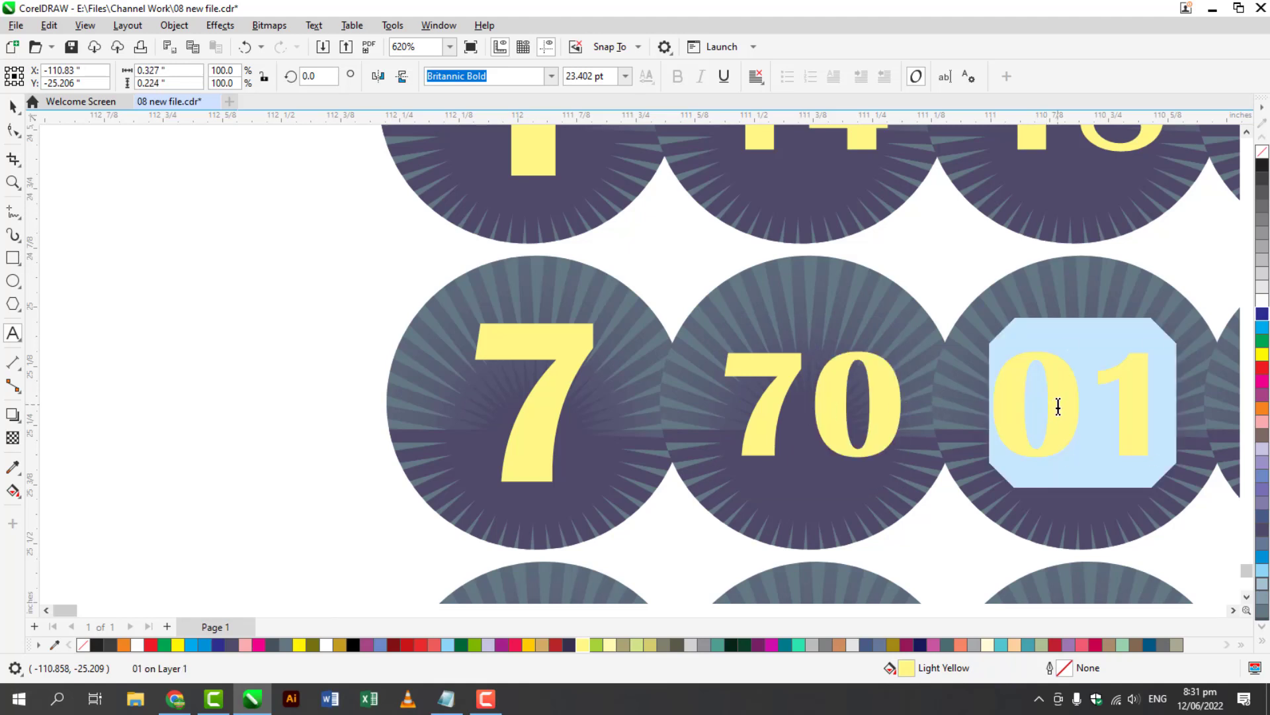
text(77)
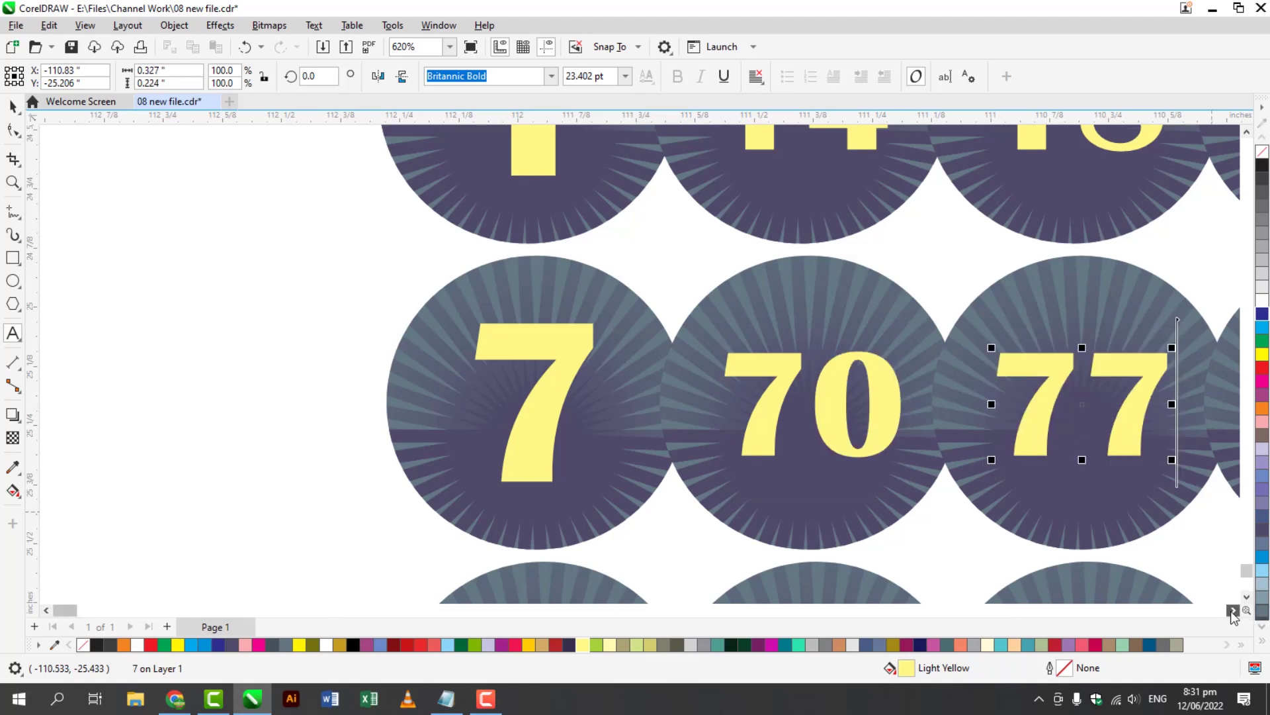
click(1232, 610)
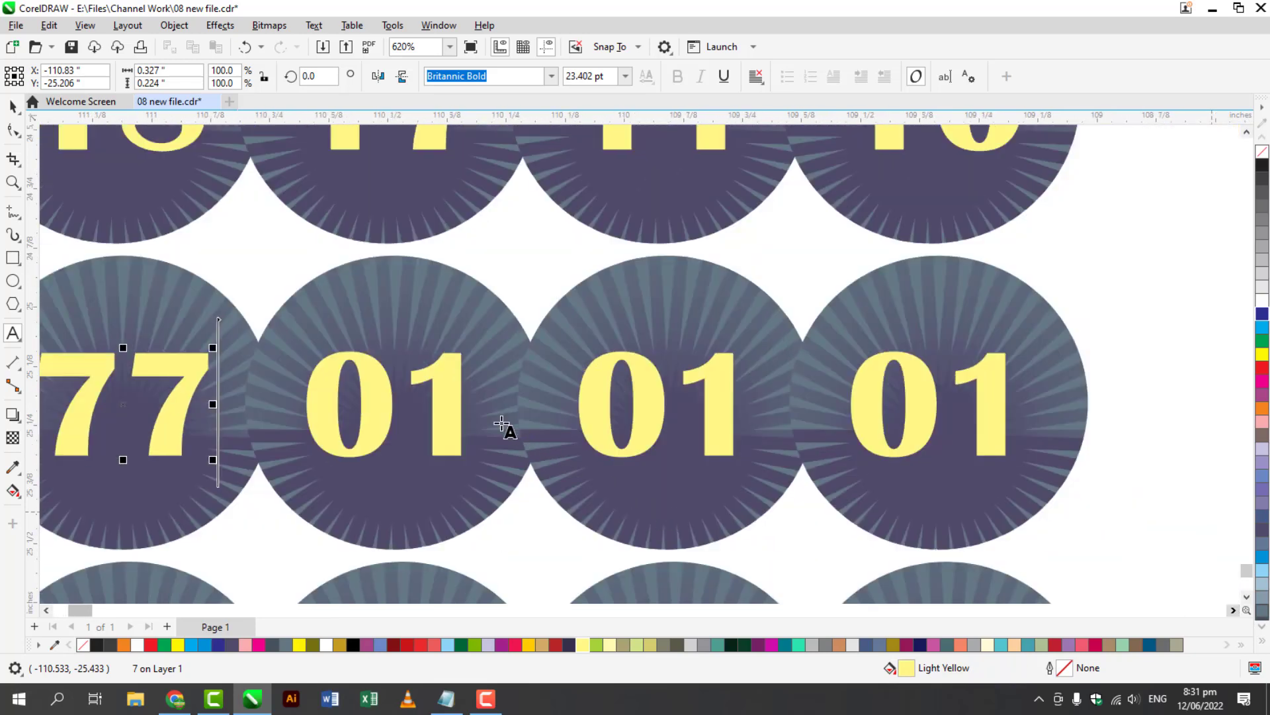
click(457, 406)
double_click(459, 407)
text(71)
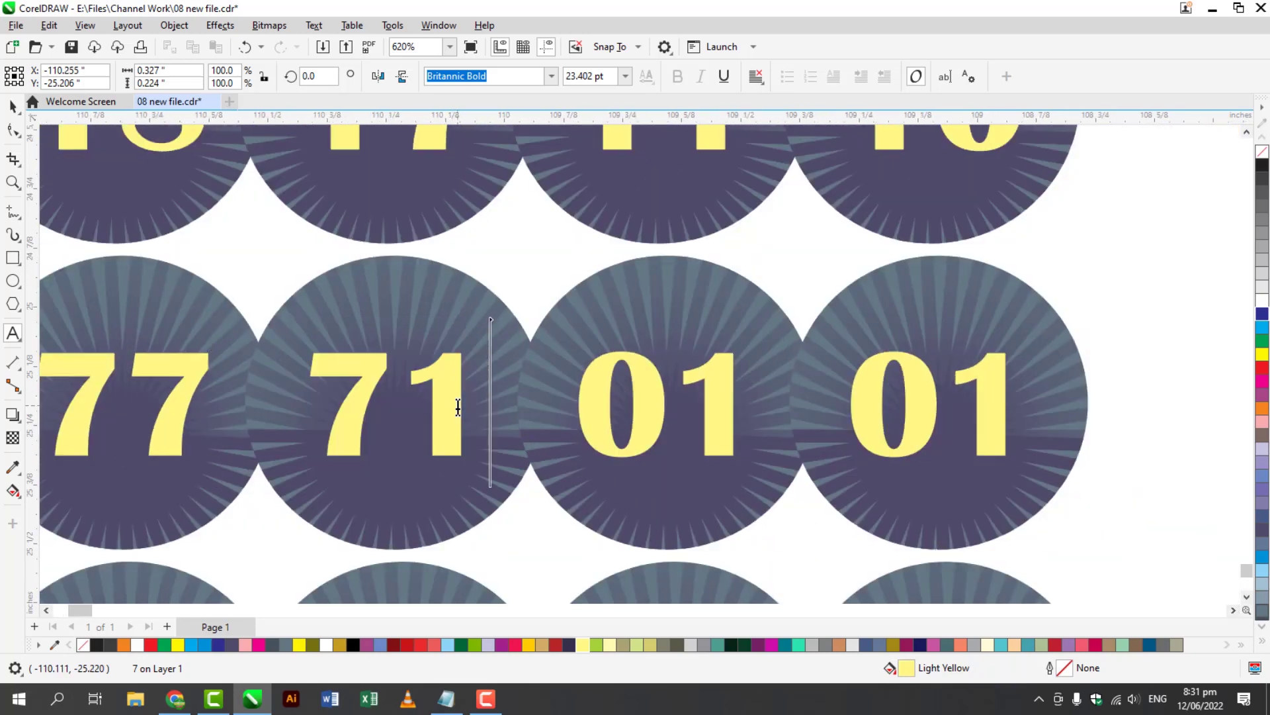
Change the numbers of the fifth and sixth badges in the third row to 78 and 74
click(627, 410)
double_click(627, 410)
text(78)
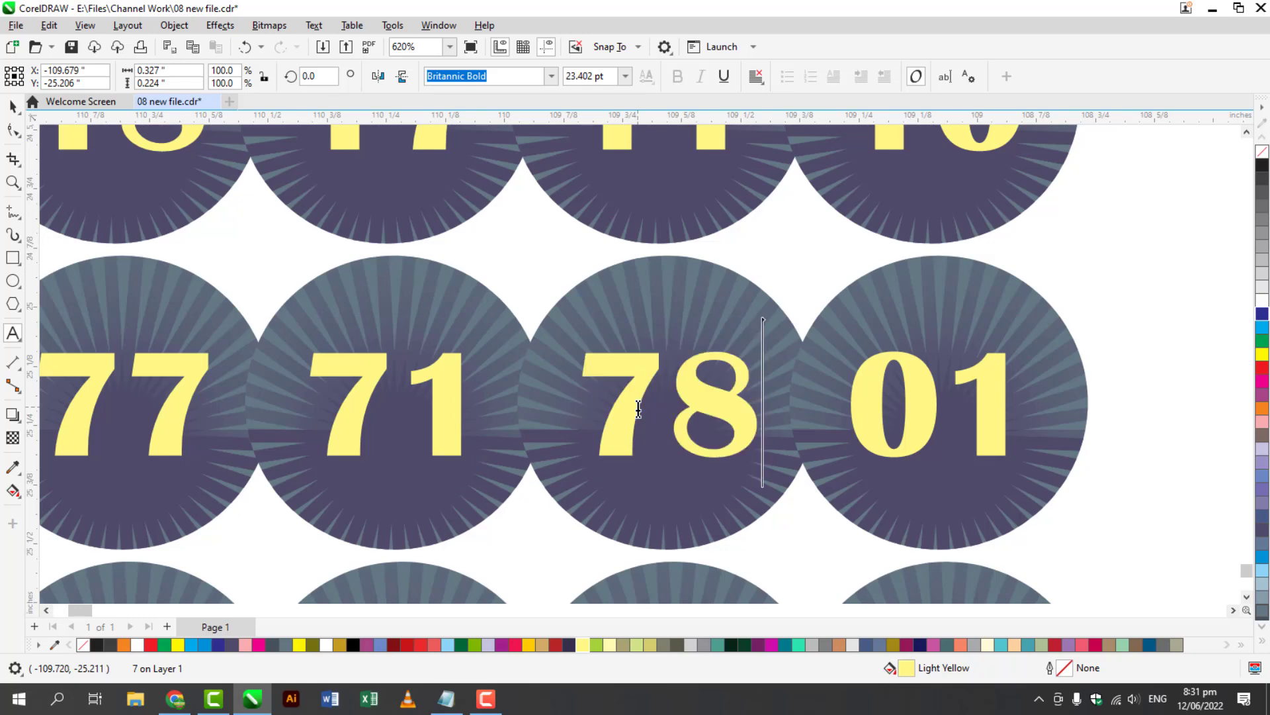
click(915, 398)
double_click(914, 397)
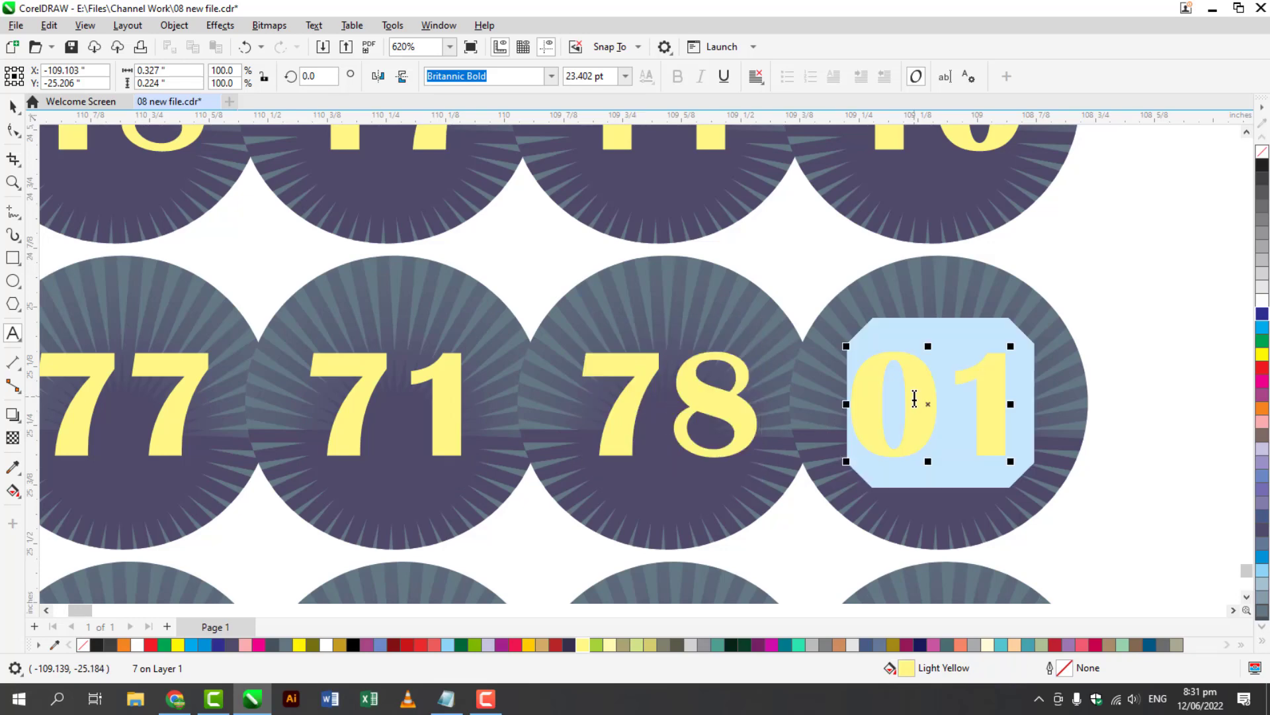
text(74)
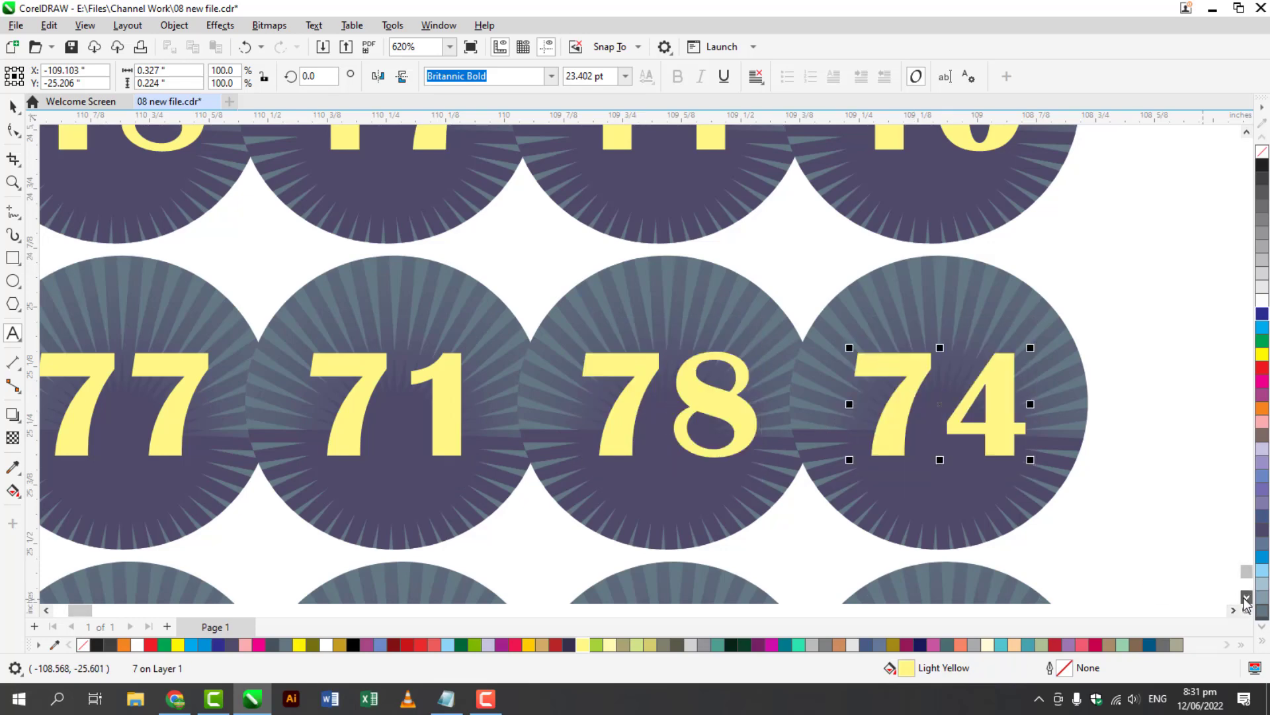
Change the number of the first badge in the fourth row to 8
scroll(1246, 599, down, 5)
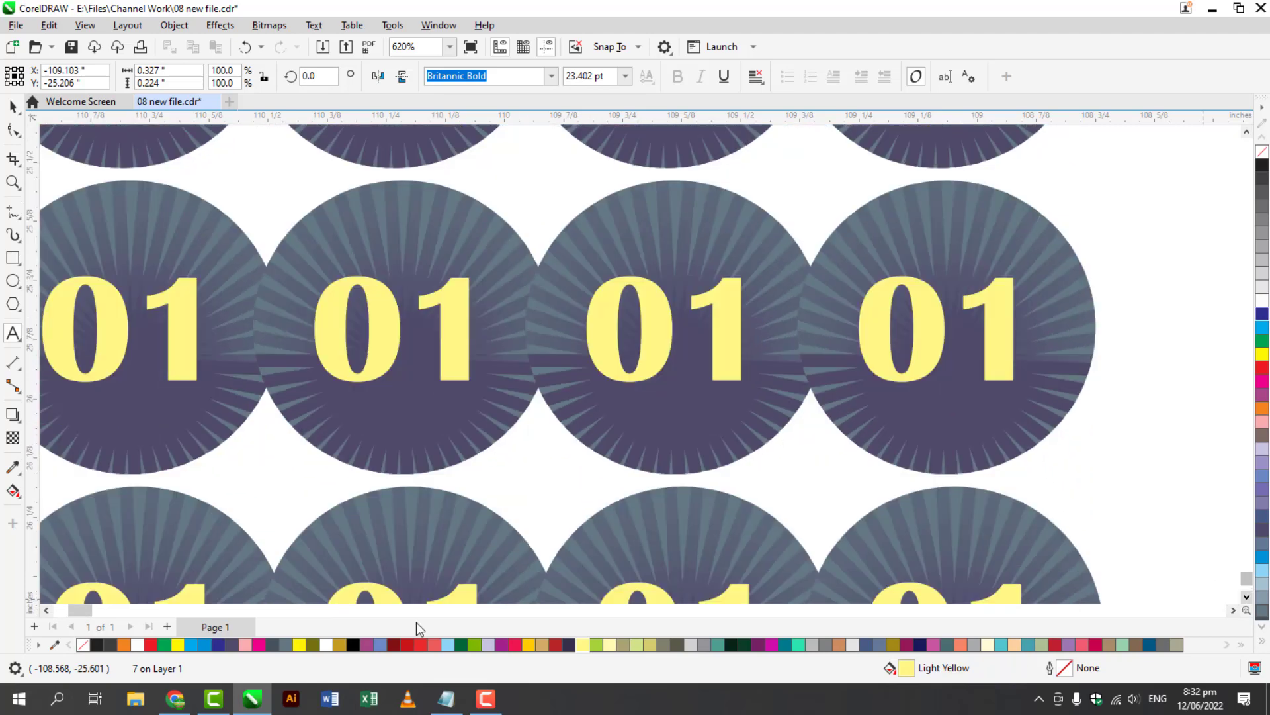
click(46, 609)
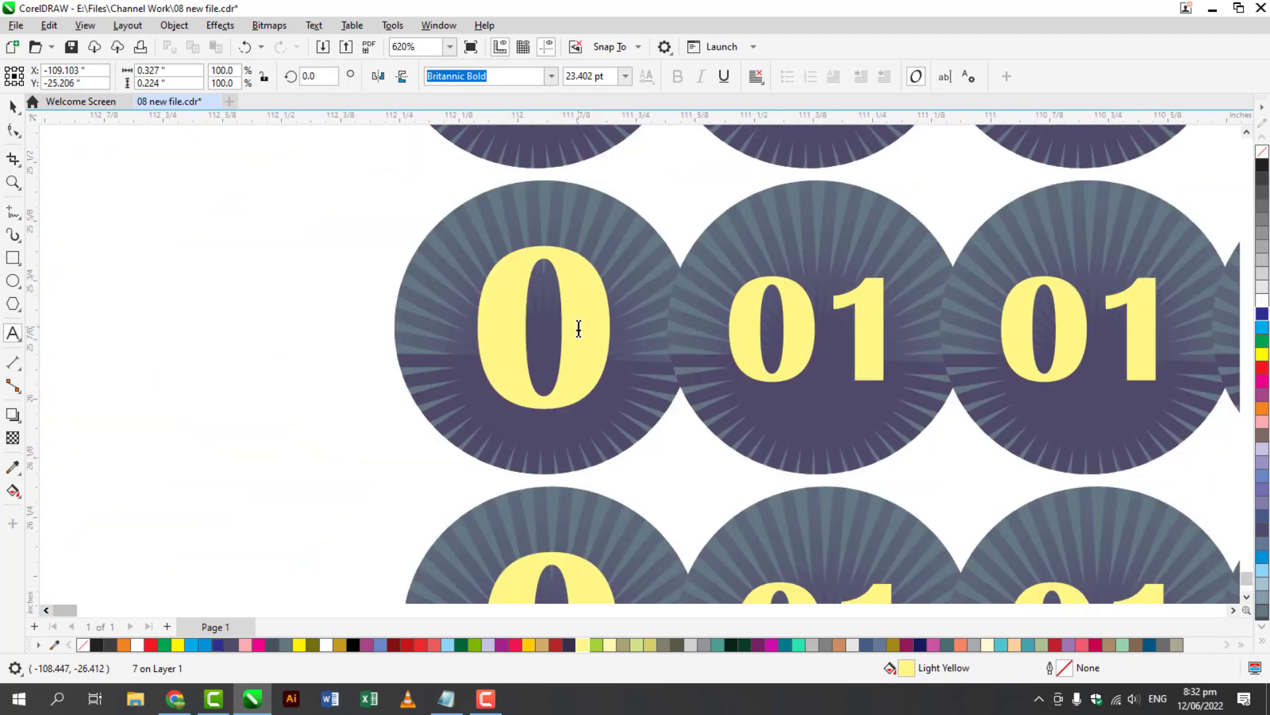
click(604, 315)
double_click(604, 315)
text(8)
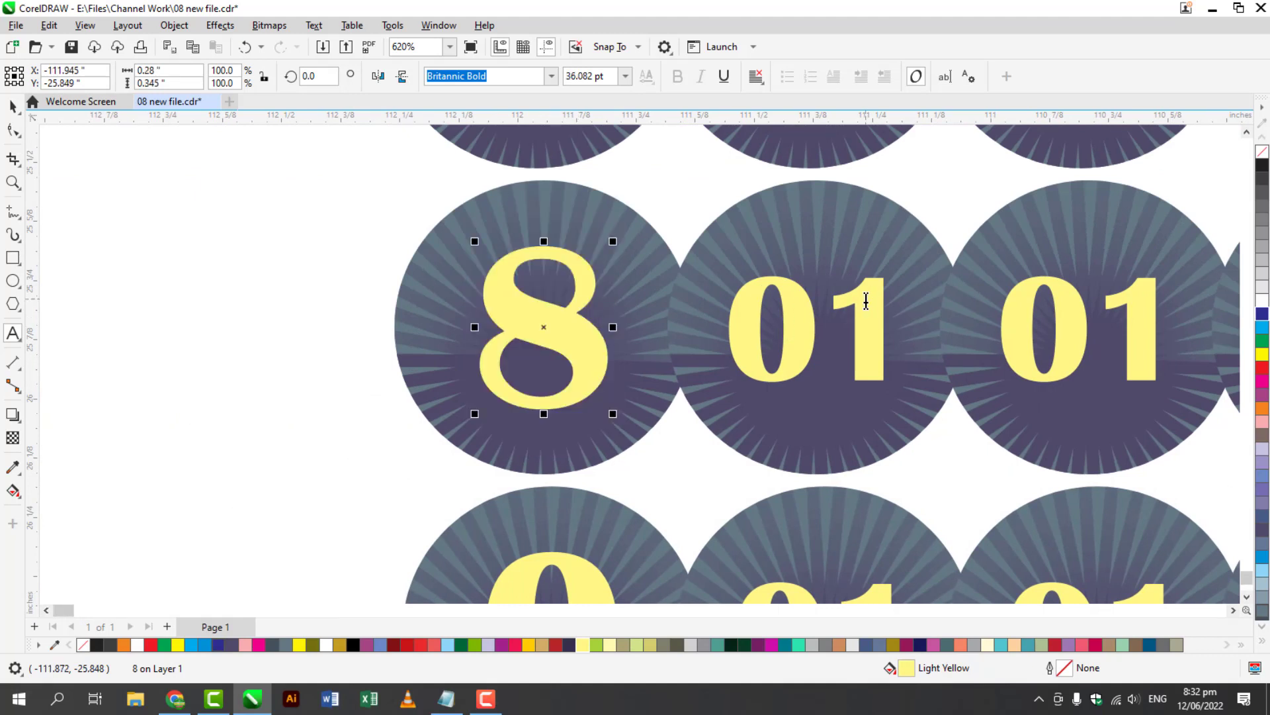
Change the numbers of the second and third badges in the fourth row to 81 and 87
scroll(866, 301, up, 2)
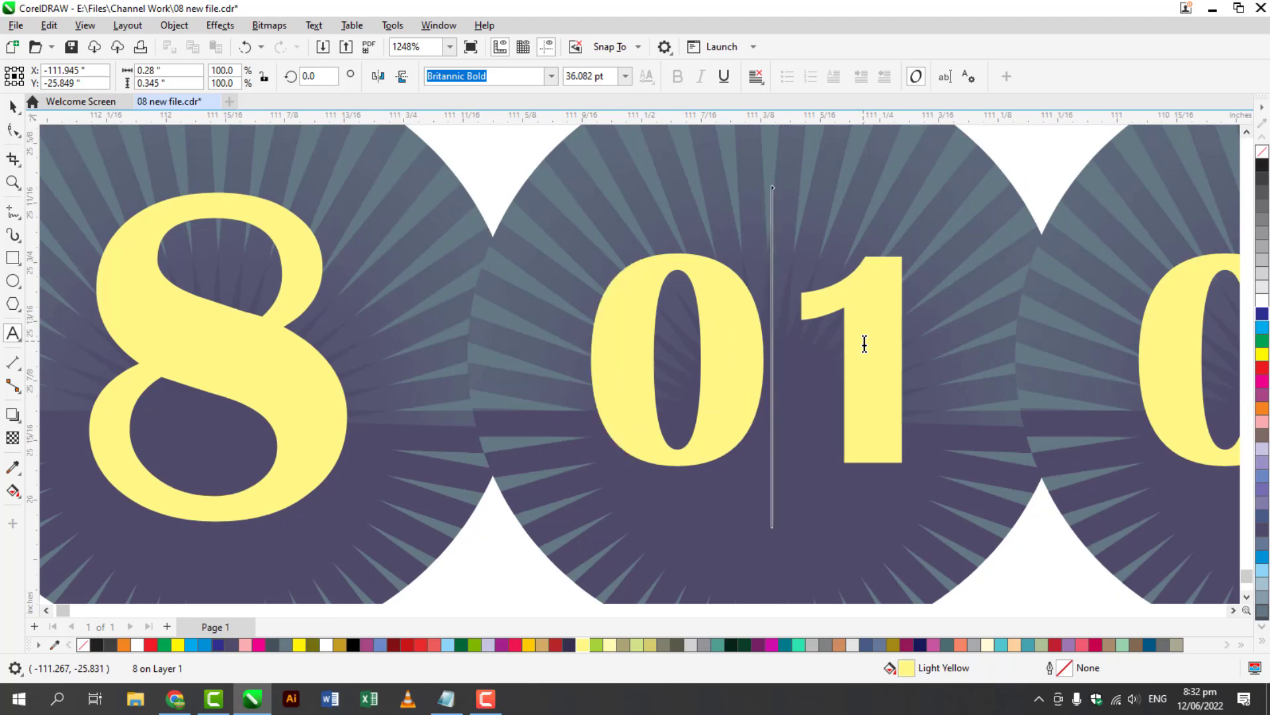
double_click(863, 342)
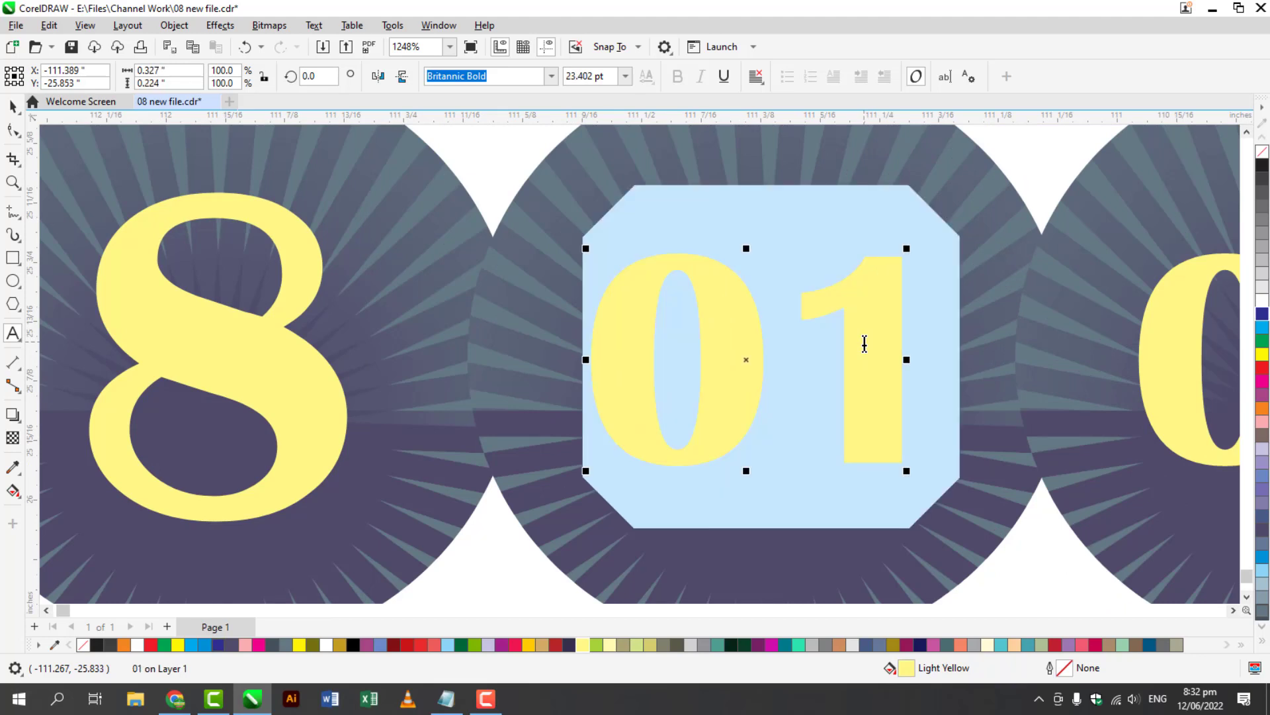
text(81)
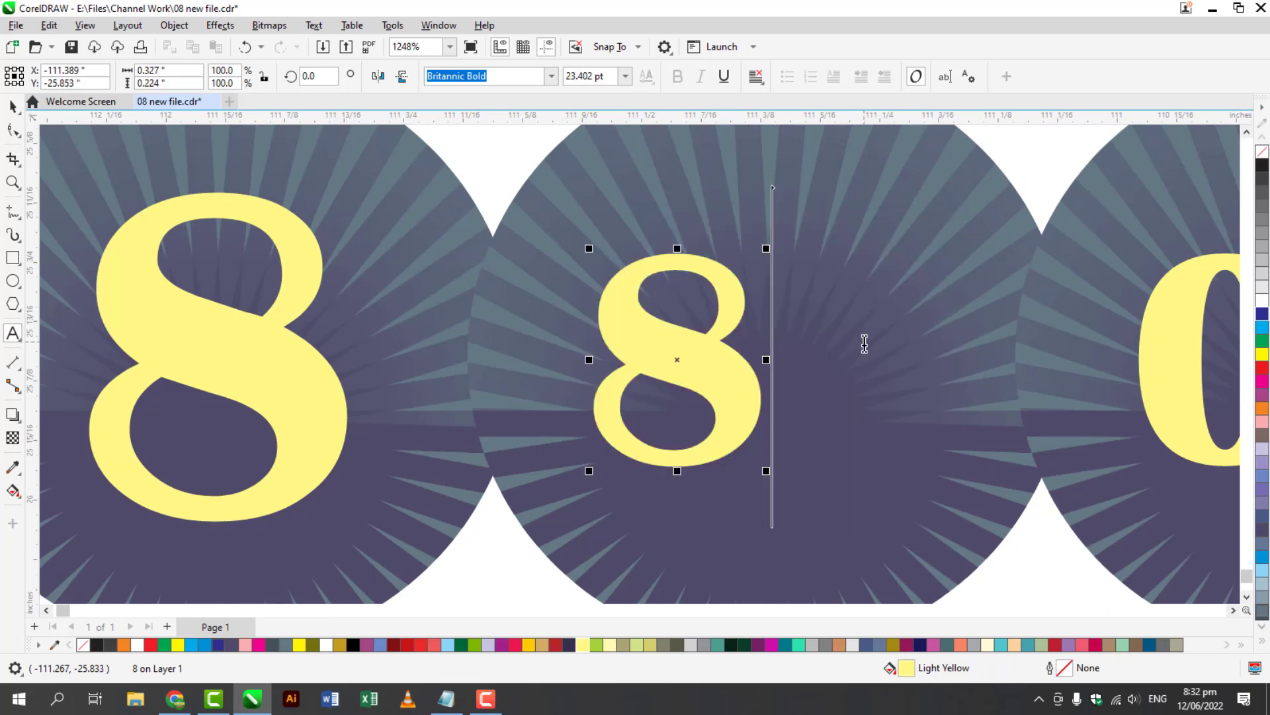
click(1233, 610)
click(1233, 610)
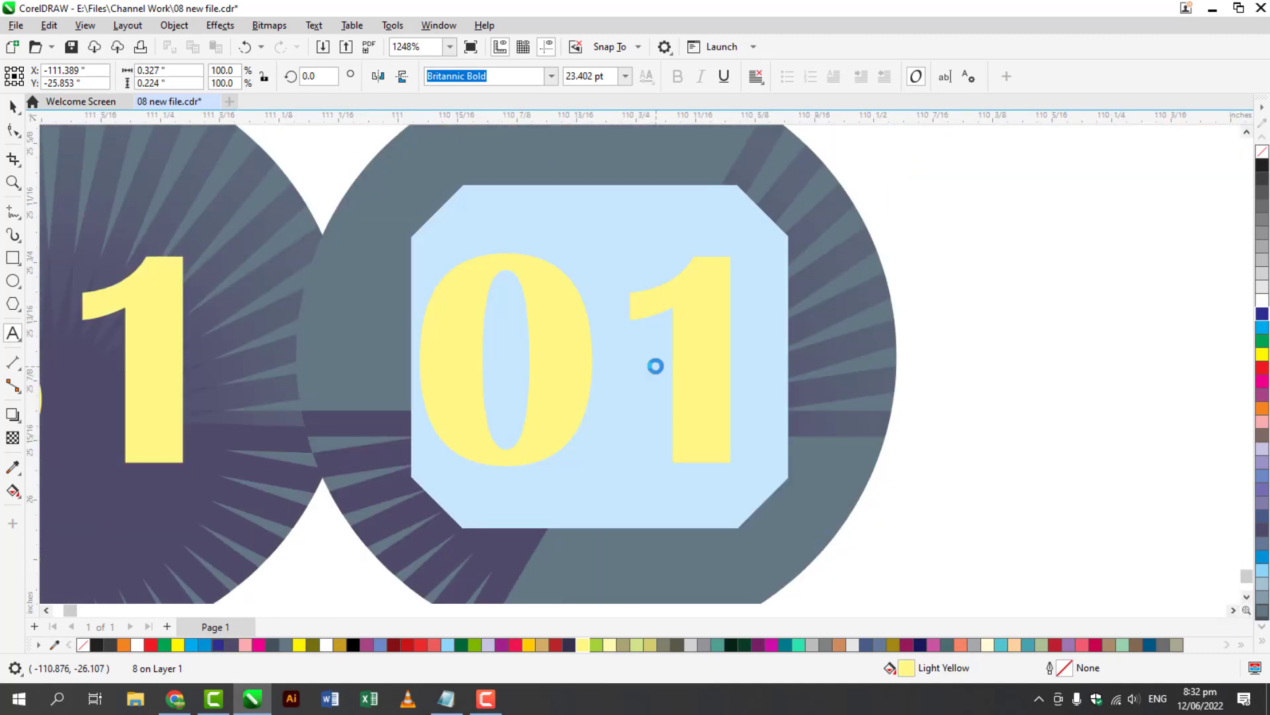
Change the numbers of the fourth and fifth badges in the fourth row to 80 and 88
click(1233, 610)
click(1233, 610)
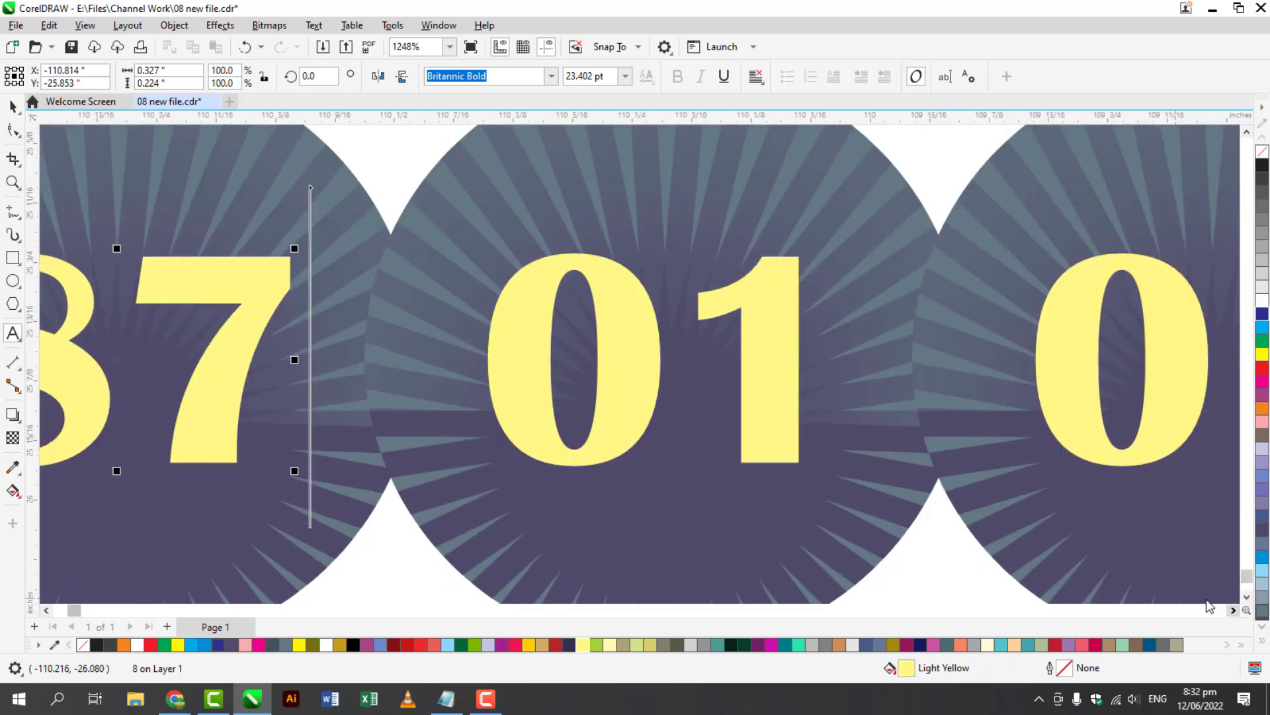
double_click(622, 389)
text(80)
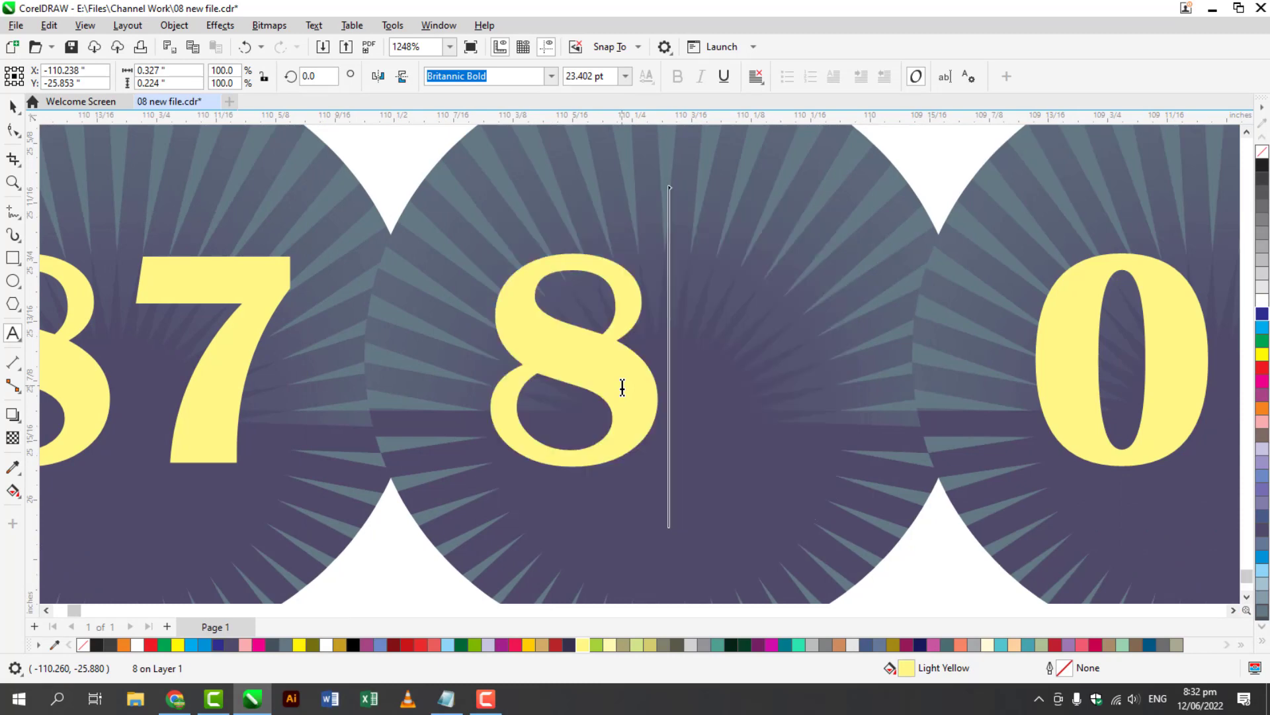
click(1233, 610)
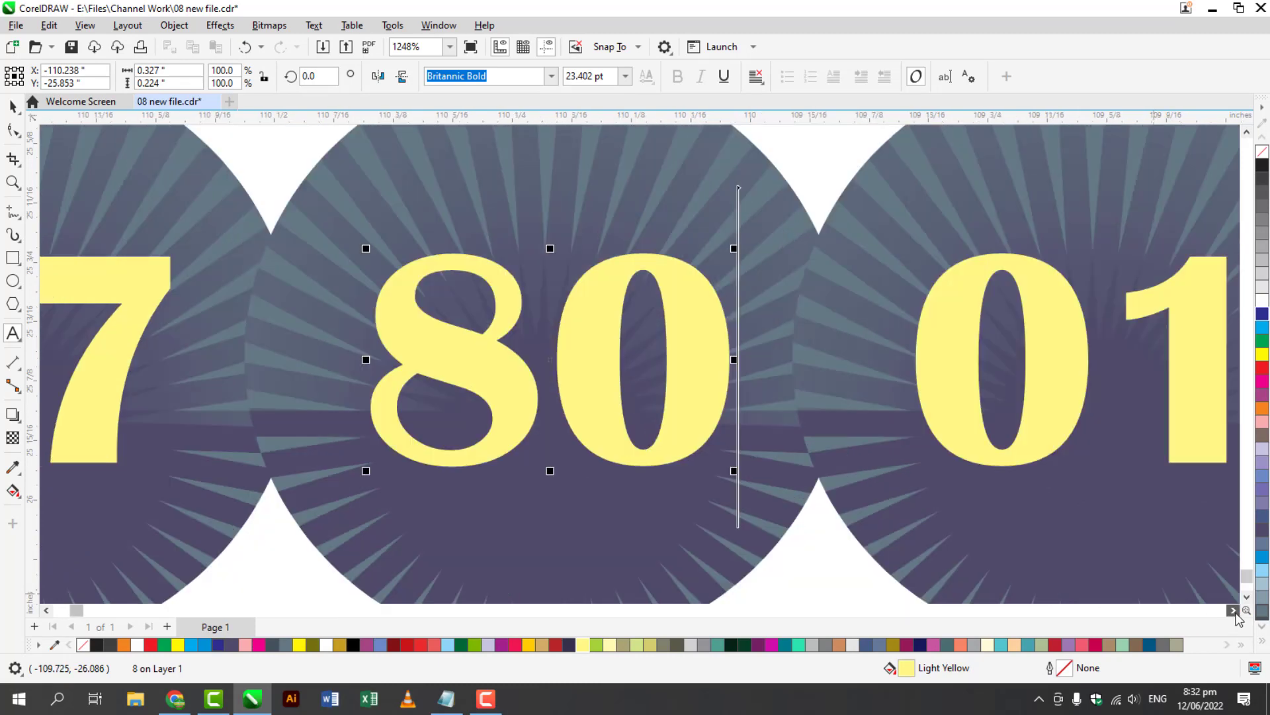
scroll(801, 375, right, 2)
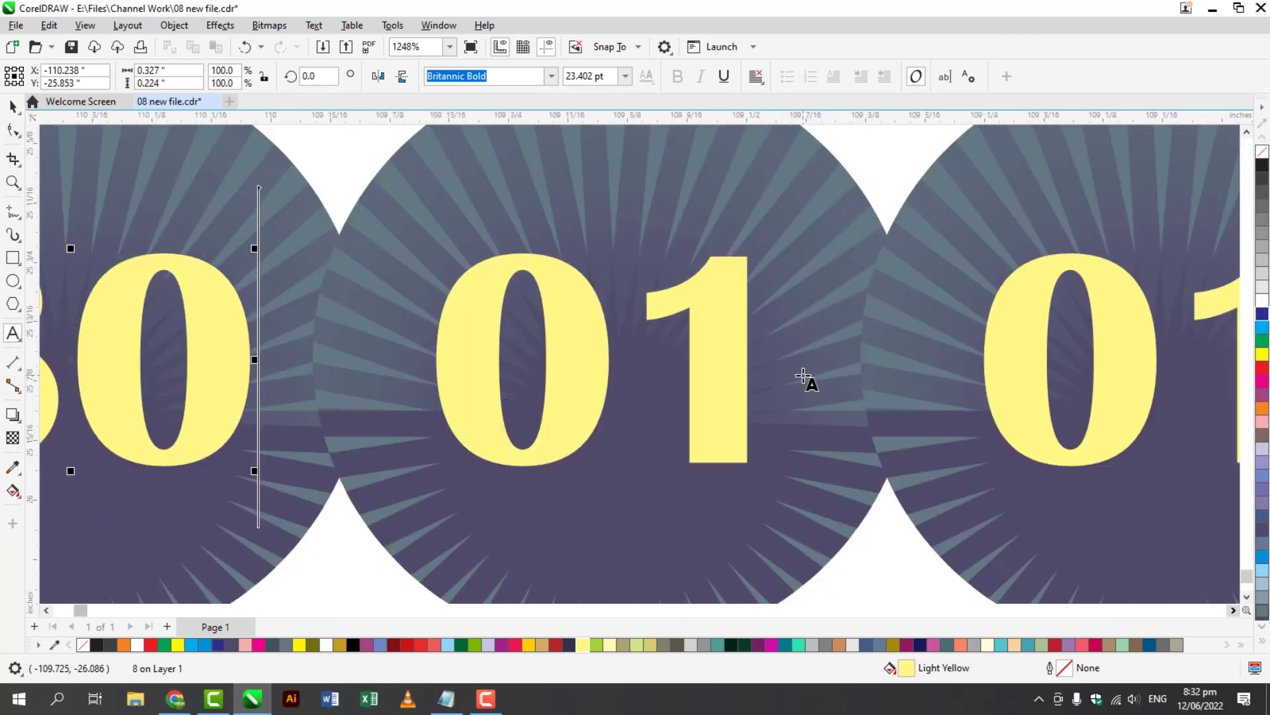
click(801, 376)
double_click(651, 372)
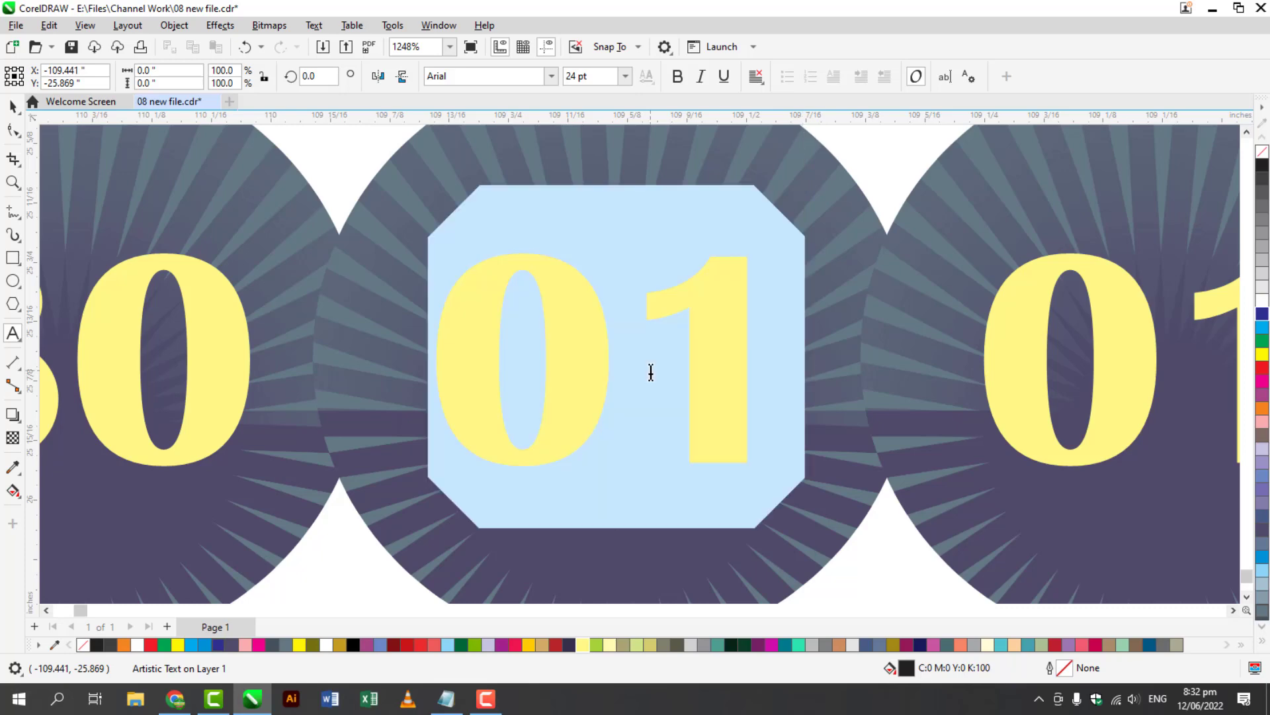
text(88)
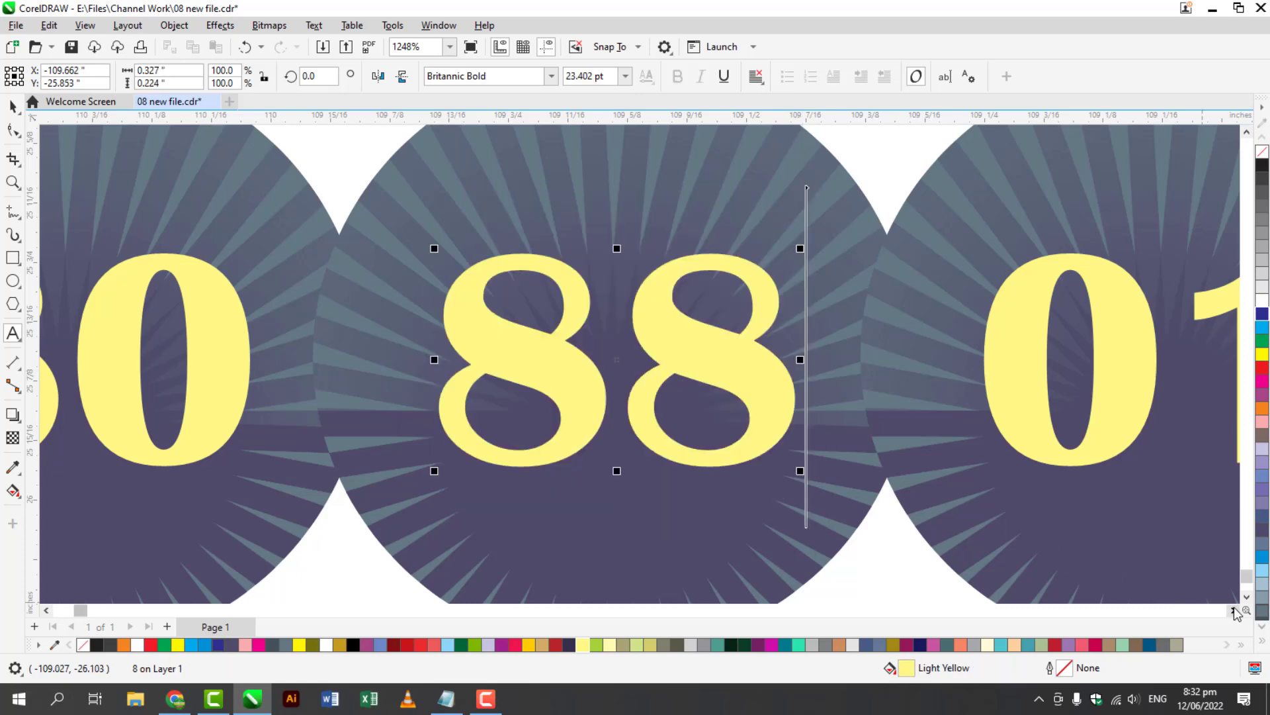
Change the number of the sixth badge in the fourth row to 84
scroll(1233, 610, right, 4)
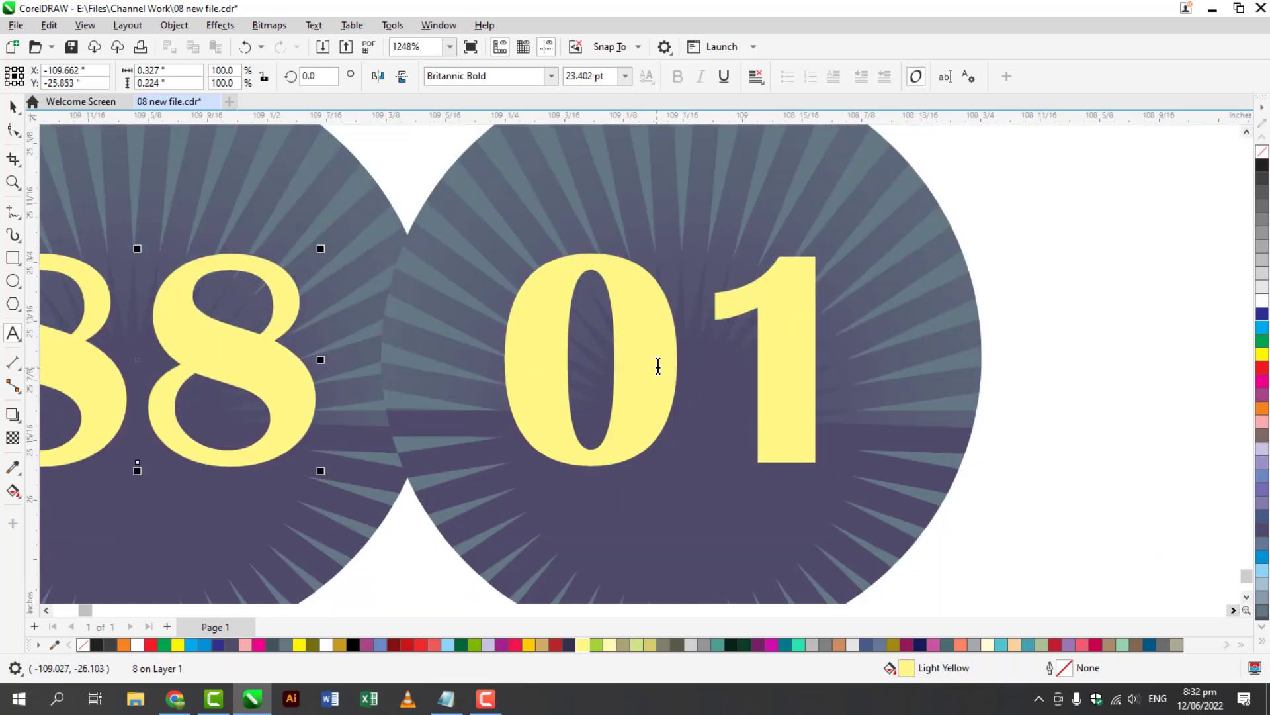
double_click(657, 369)
text(84)
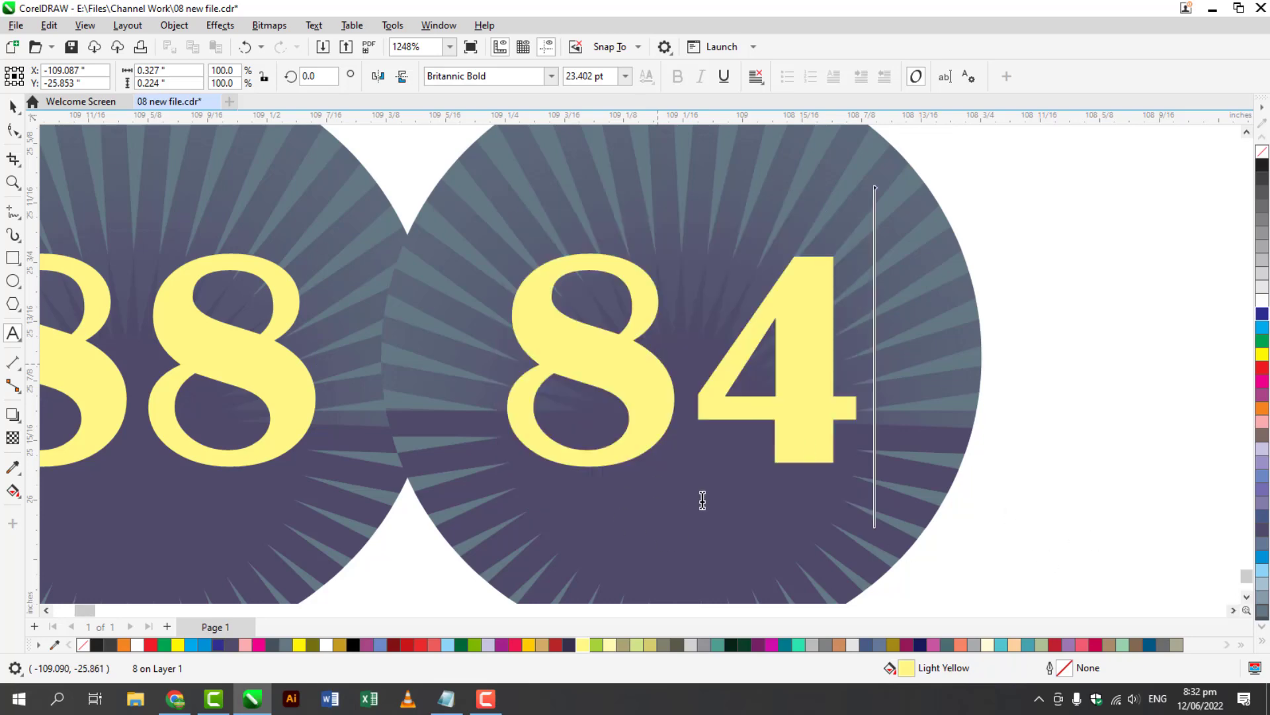
Change the numbers of the first and second badges in the fifth row to 4 and 44
scroll(703, 500, down, 2)
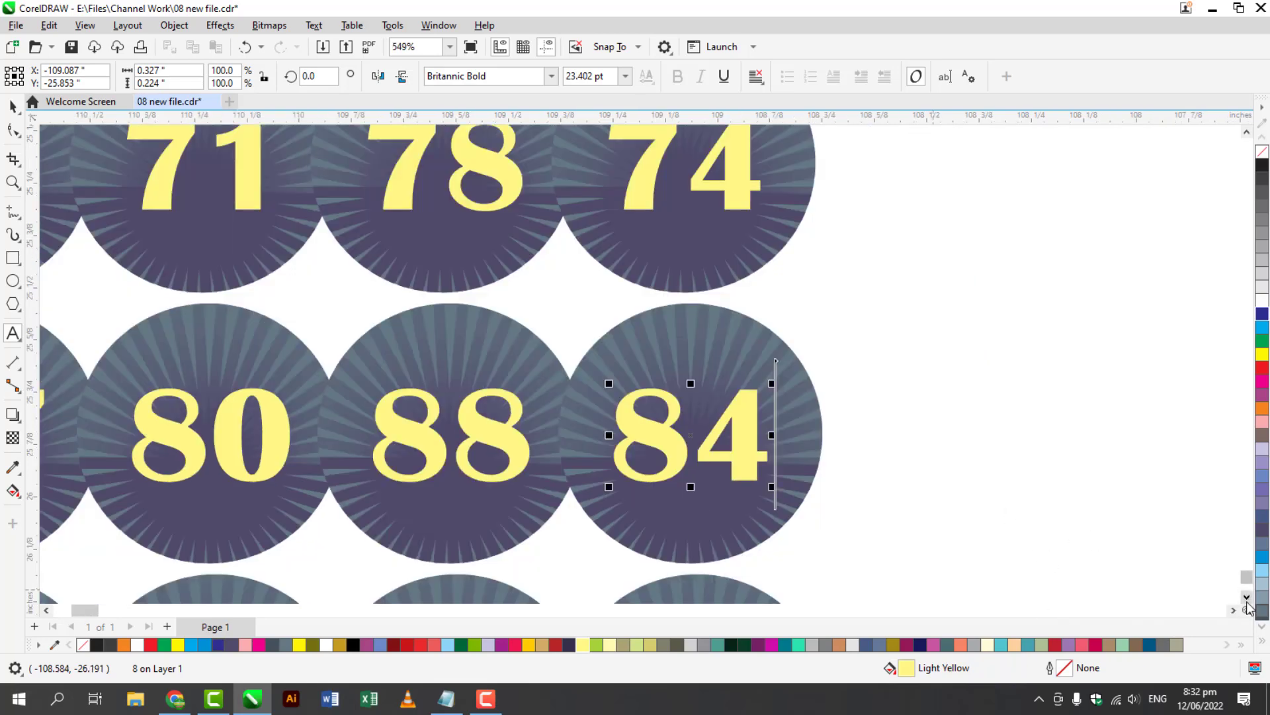
click(1246, 596)
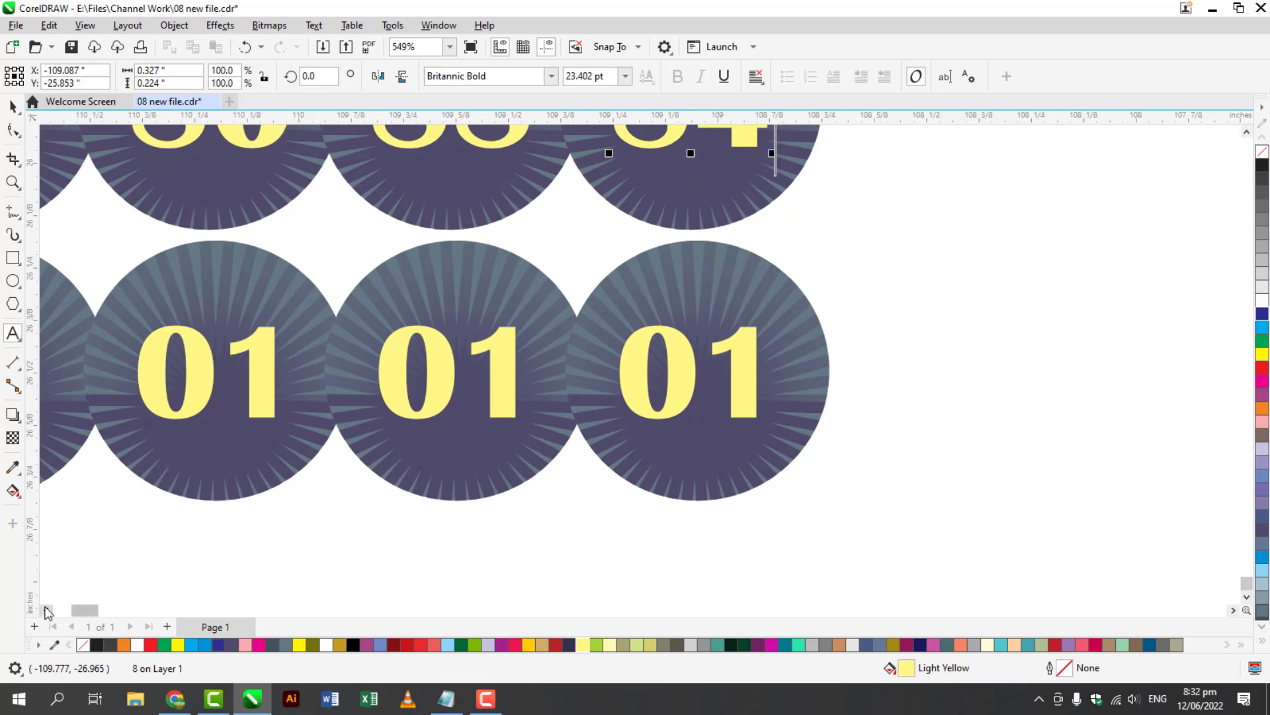
click(45, 610)
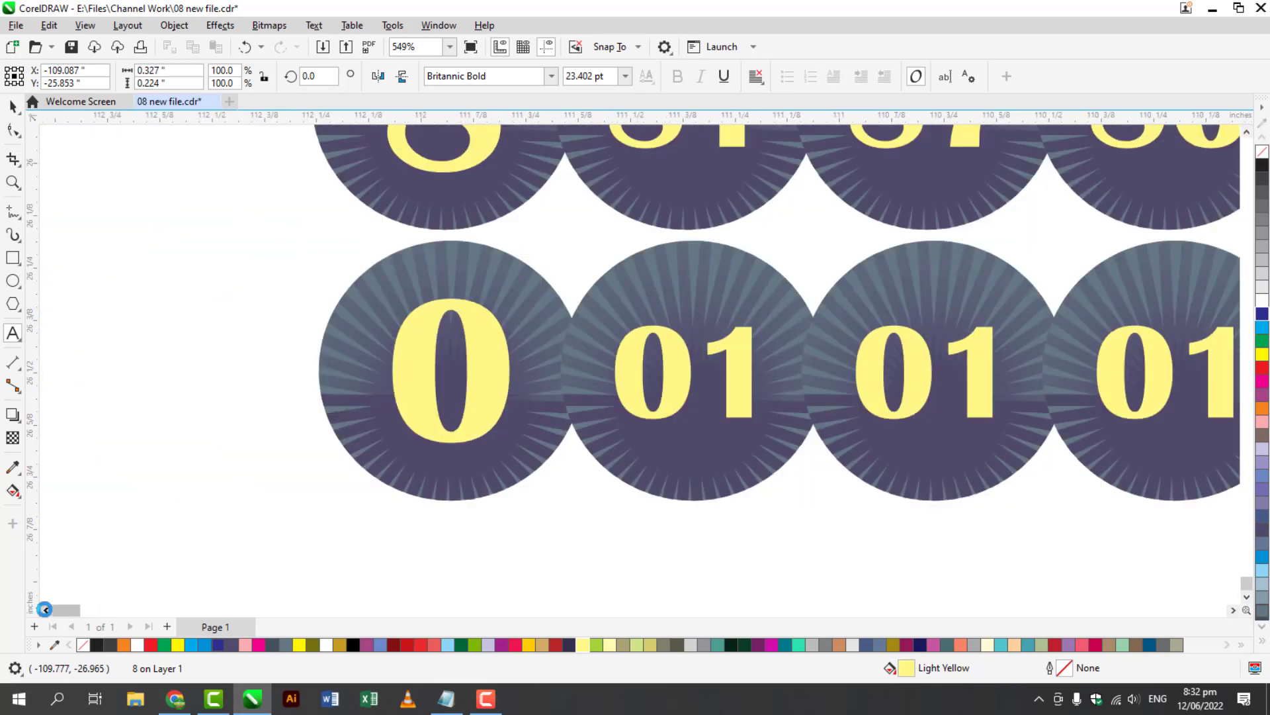
scroll(526, 387, up, 1)
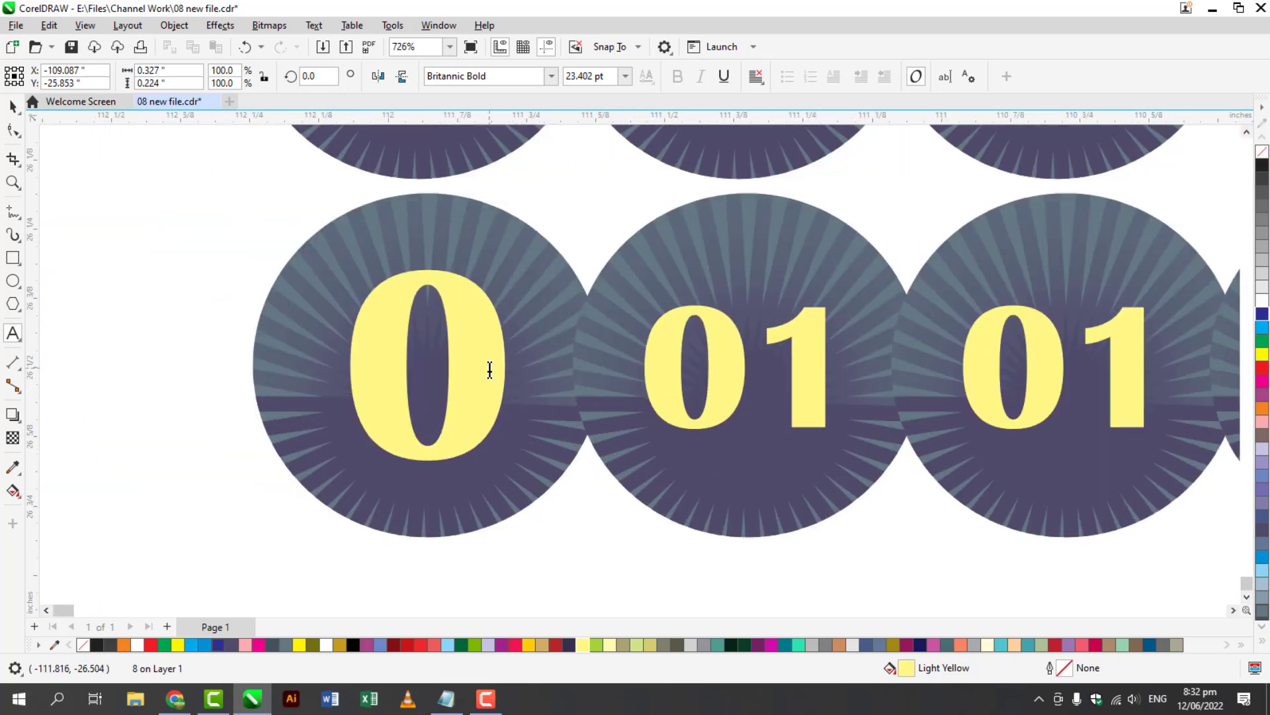
double_click(489, 369)
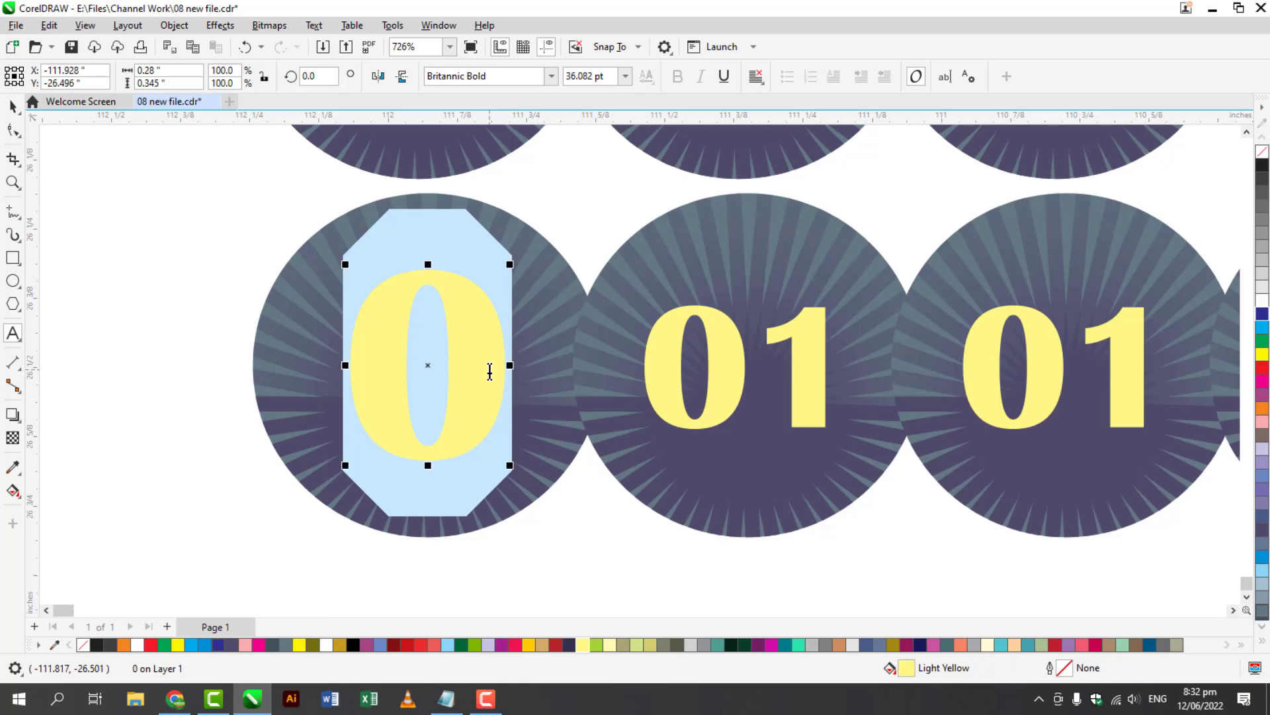
text(4)
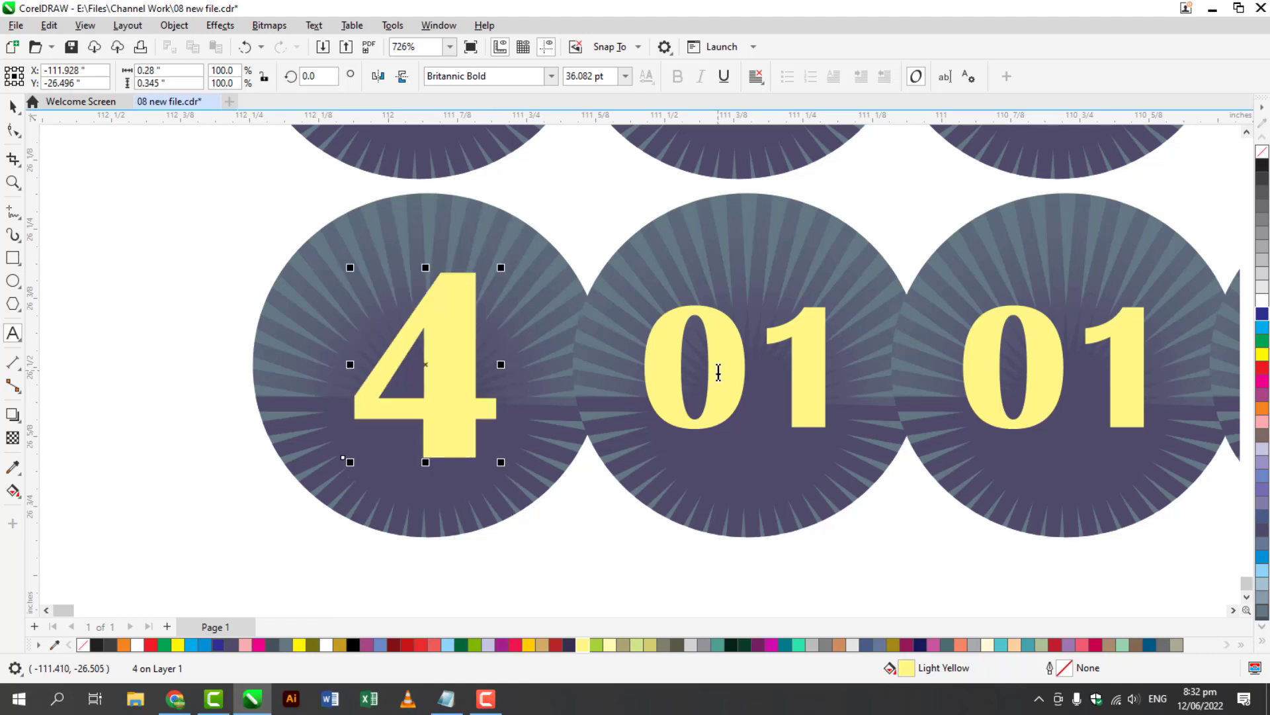
double_click(718, 373)
text(44)
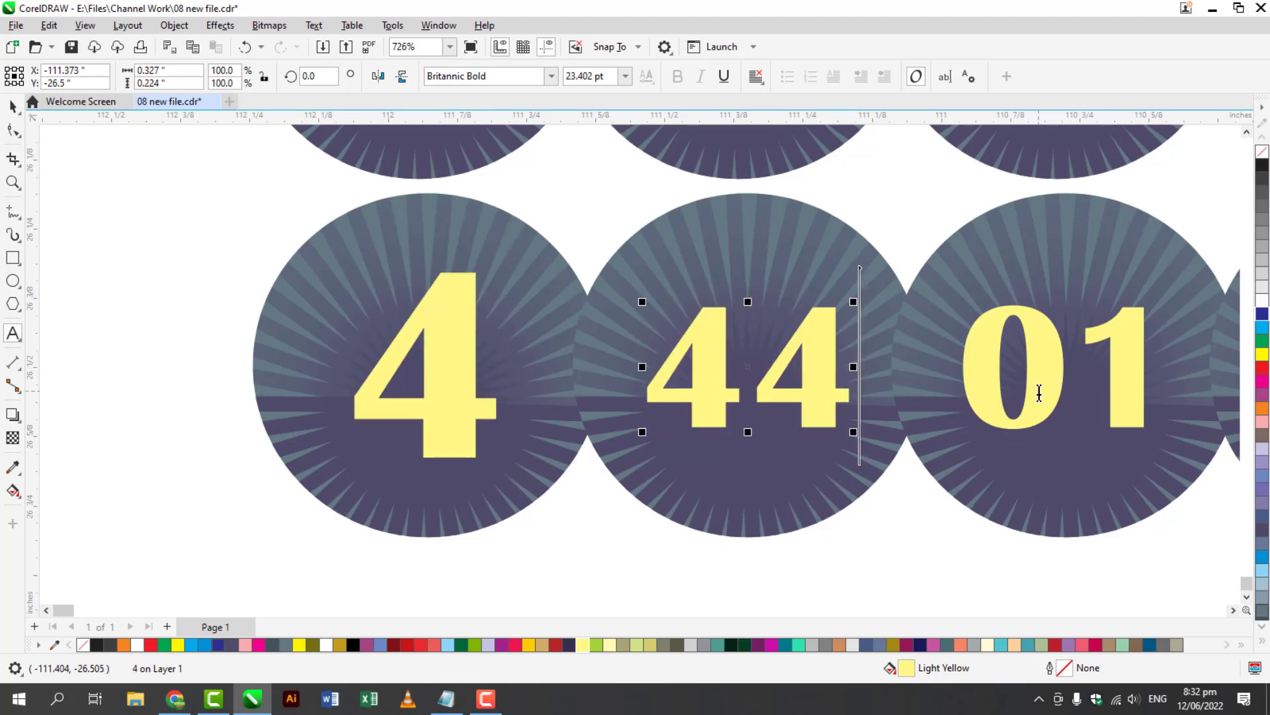
Change the numbers of the third and fourth badges in the fifth row to 48 and 47
double_click(1040, 393)
text(48)
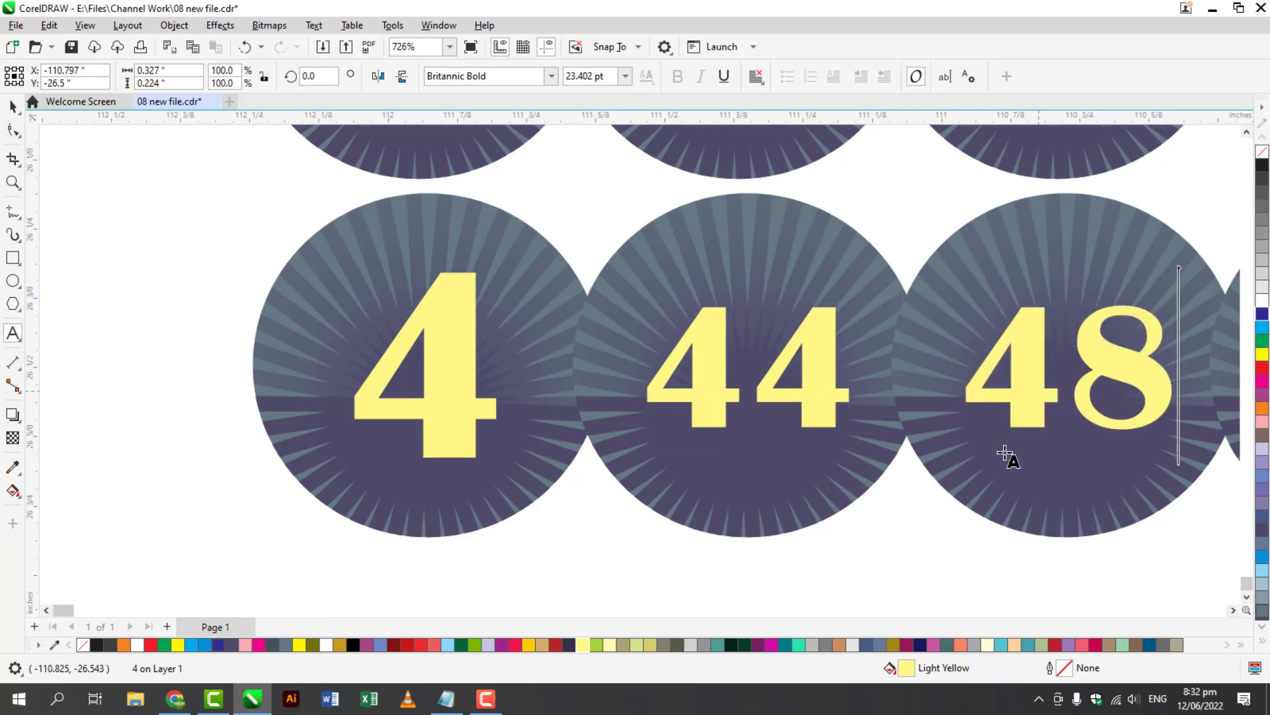
click(1233, 609)
click(1234, 610)
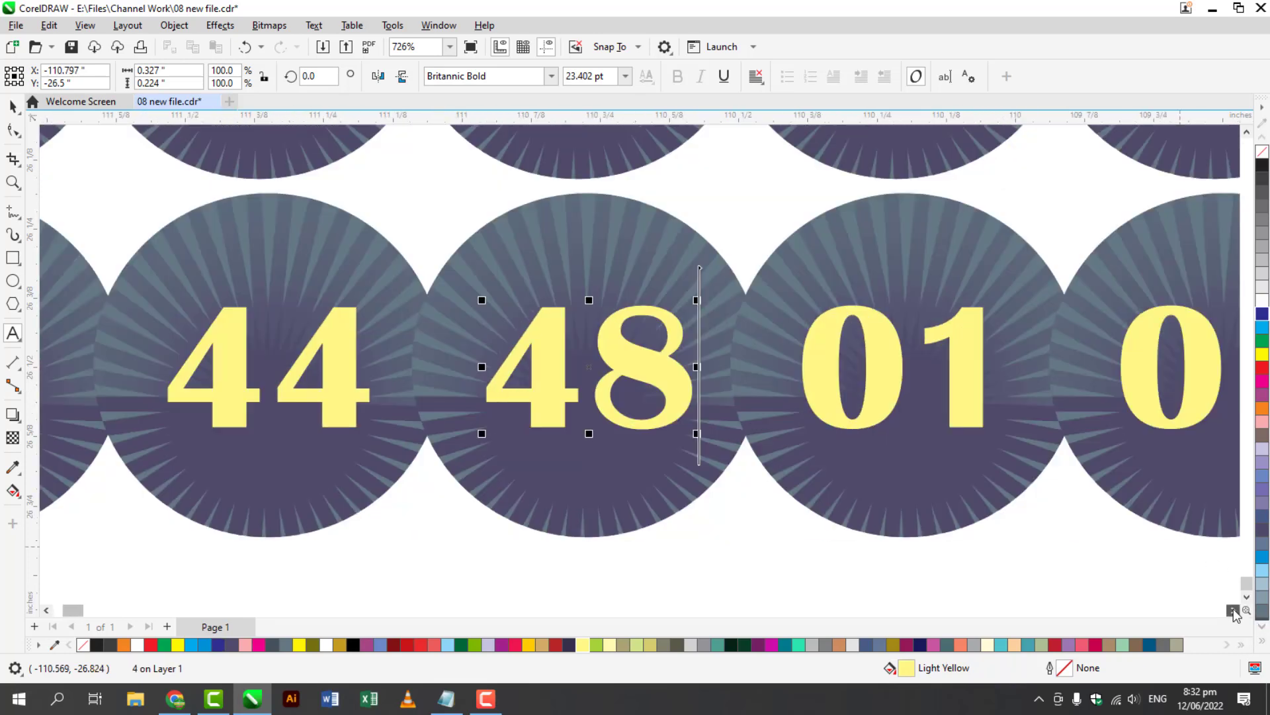
click(1233, 610)
click(1233, 610)
click(525, 382)
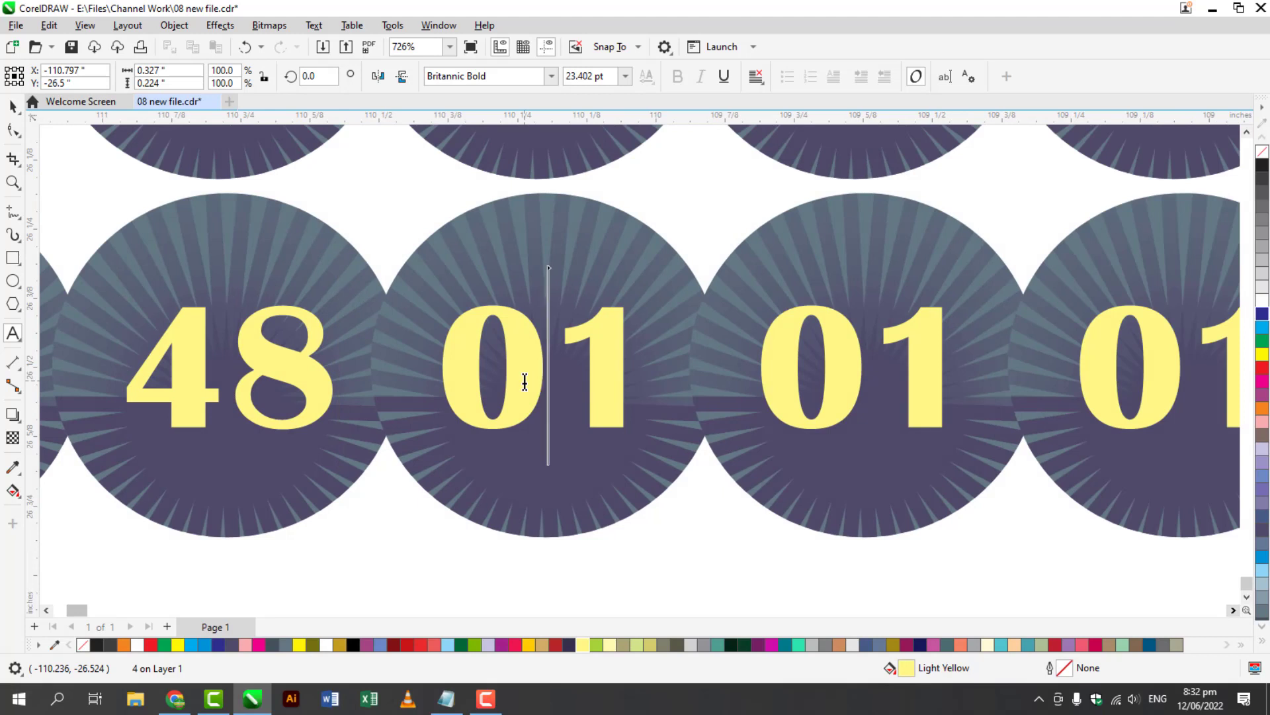
double_click(524, 383)
text(47)
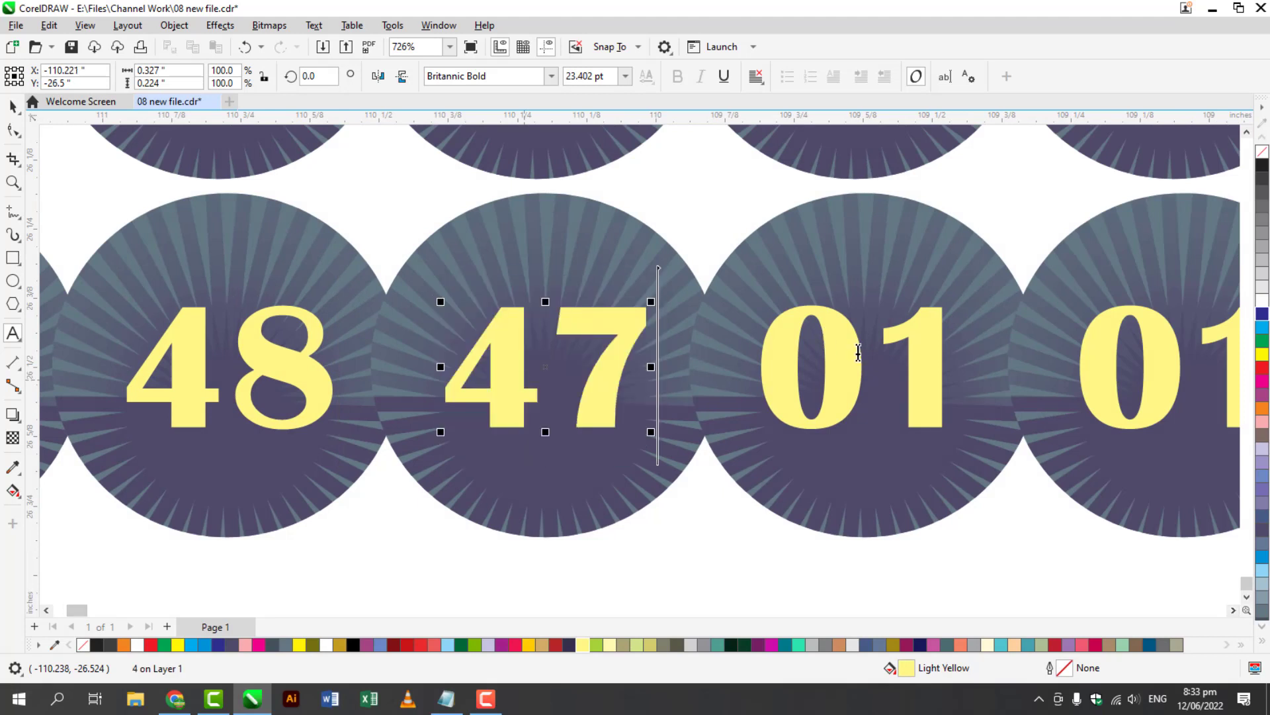
Change the numbers of the fifth and sixth badges in the fifth row to 41 and 40
click(858, 353)
double_click(857, 356)
text(4)
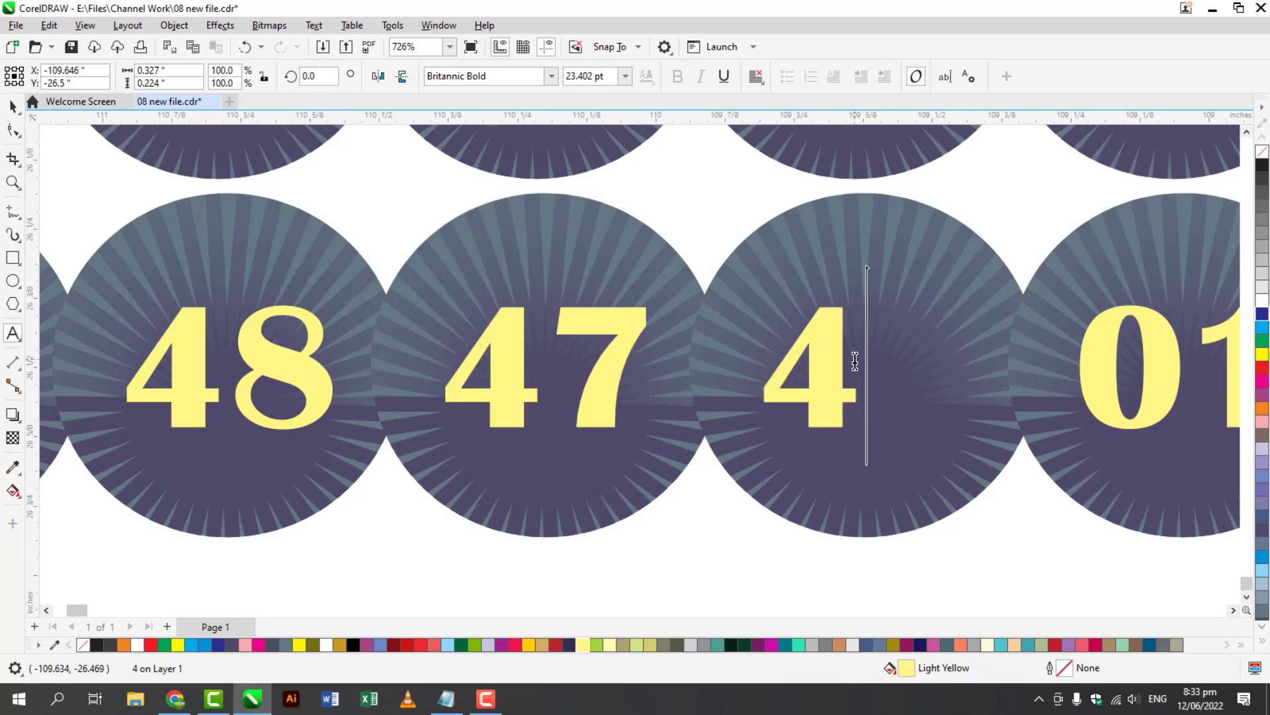
text(1)
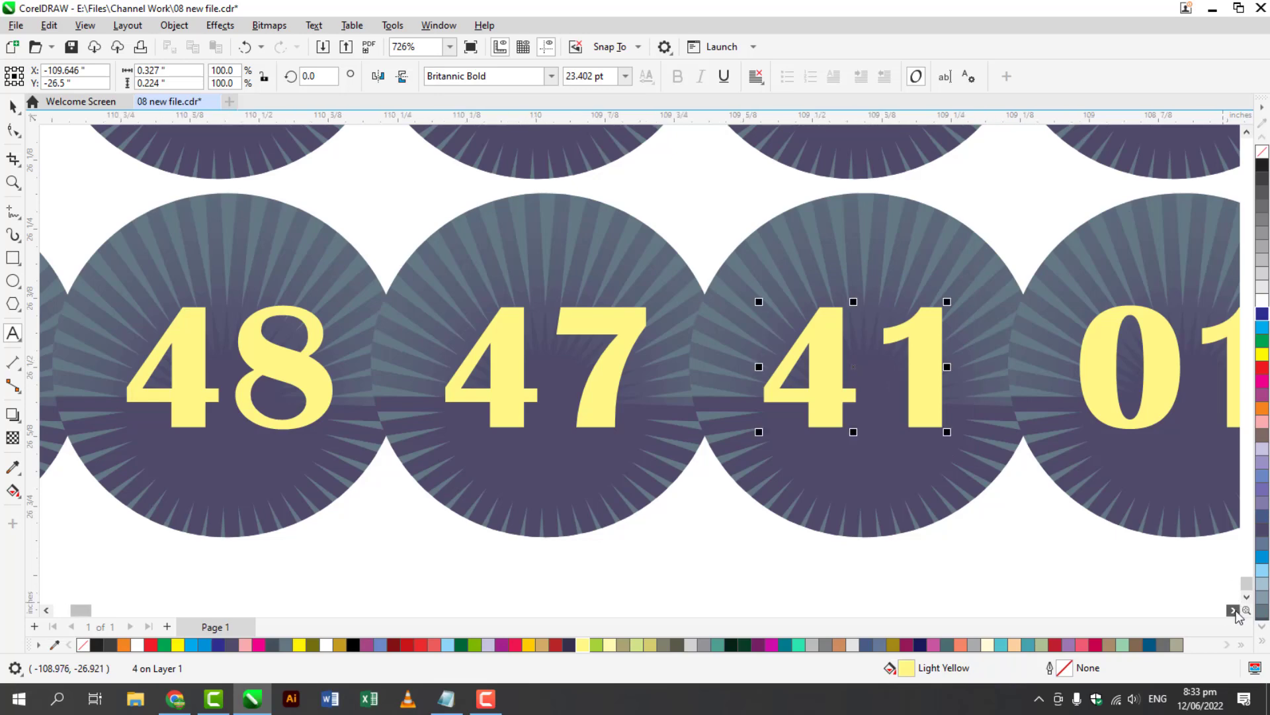
scroll(328, 510, right, 5)
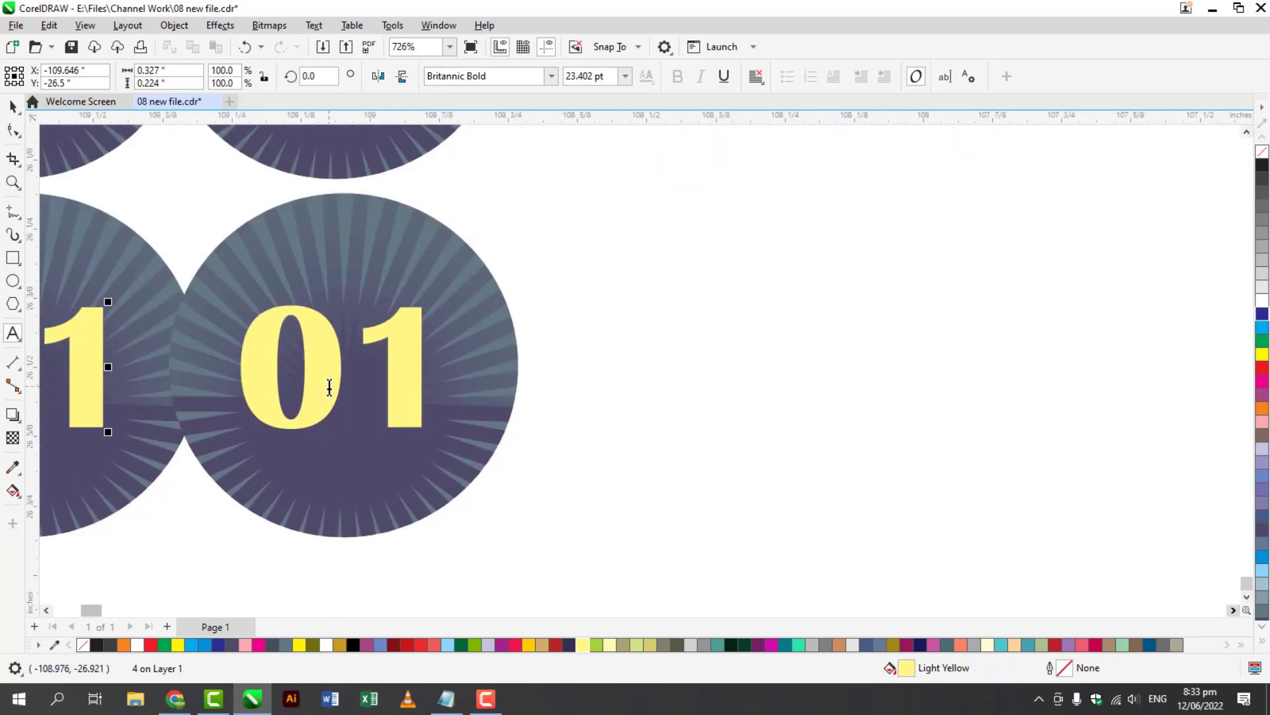
double_click(329, 387)
text(40)
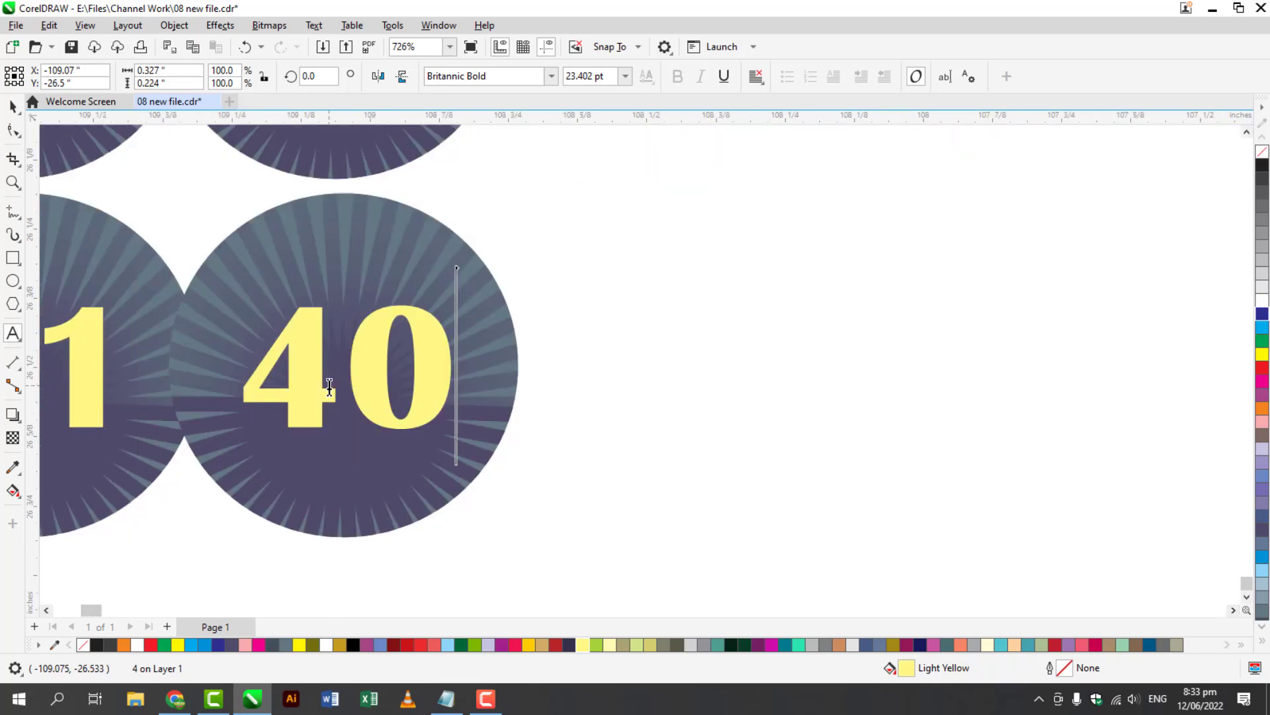
Place a copy of the number 47 in the empty area below the fifth row and fill it with Neon Red
click(49, 612)
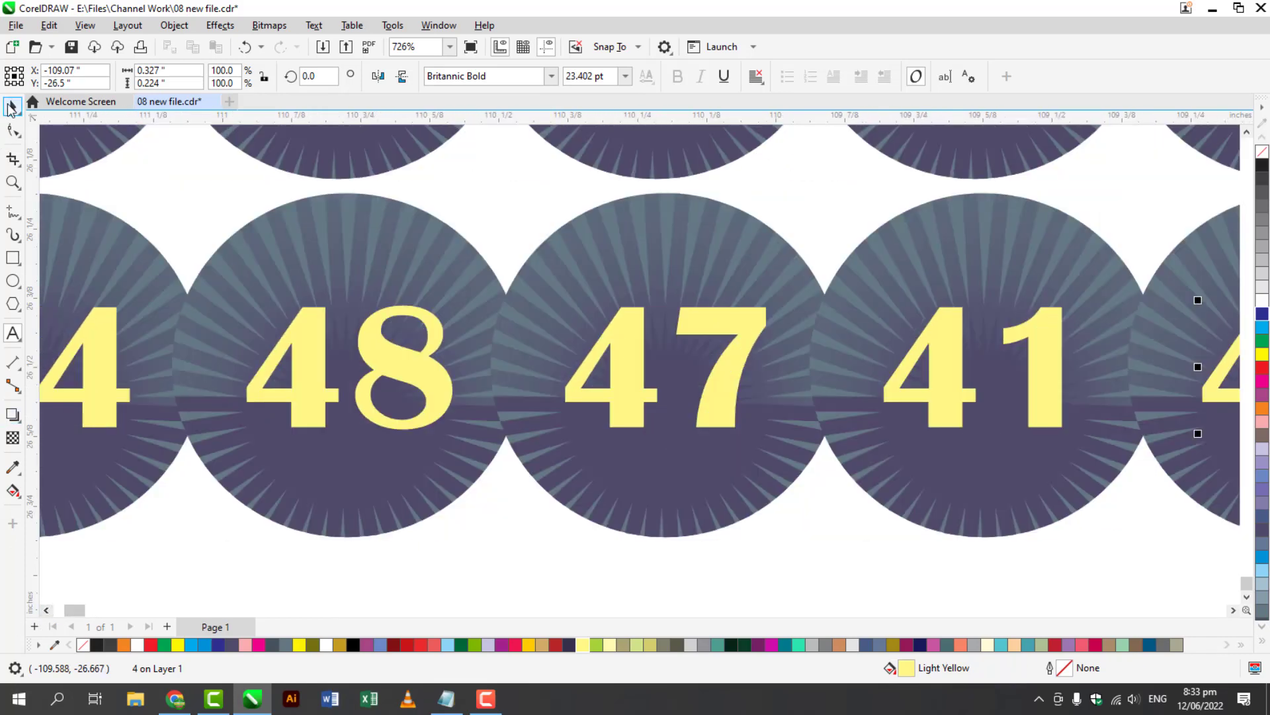
key(ctrl+space)
scroll(795, 344, down, 3)
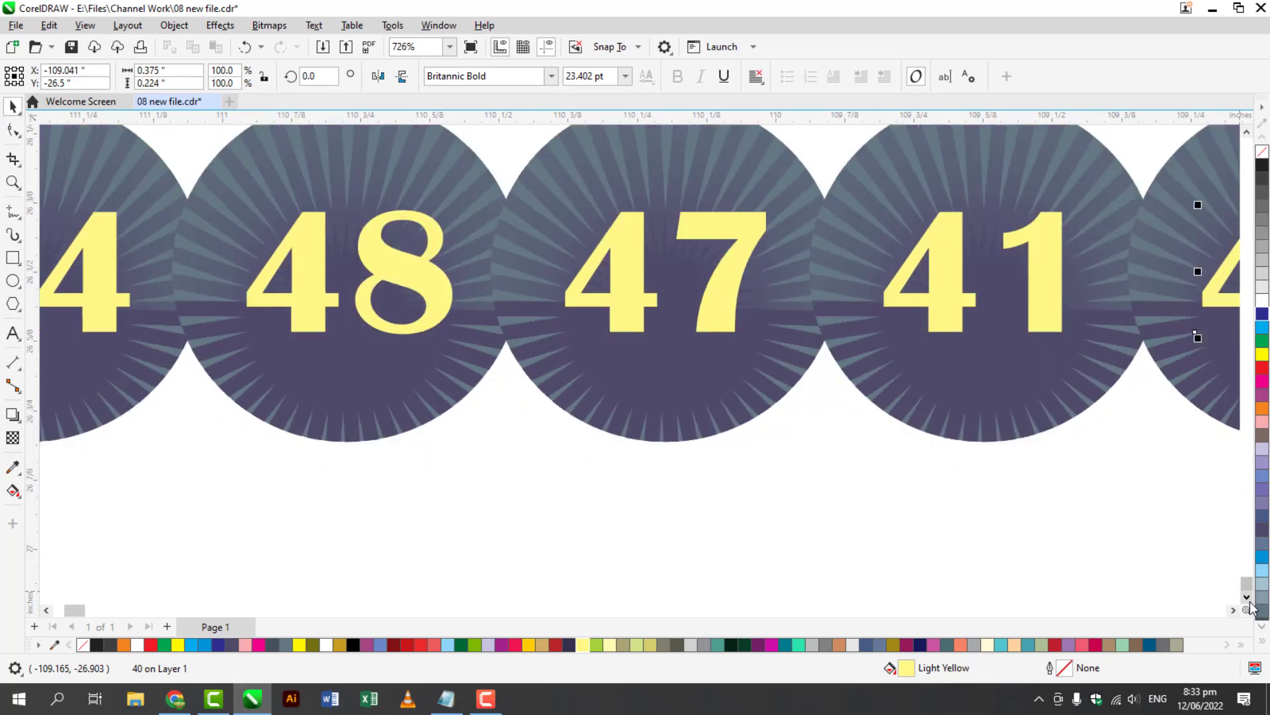
drag(714, 259, 544, 547)
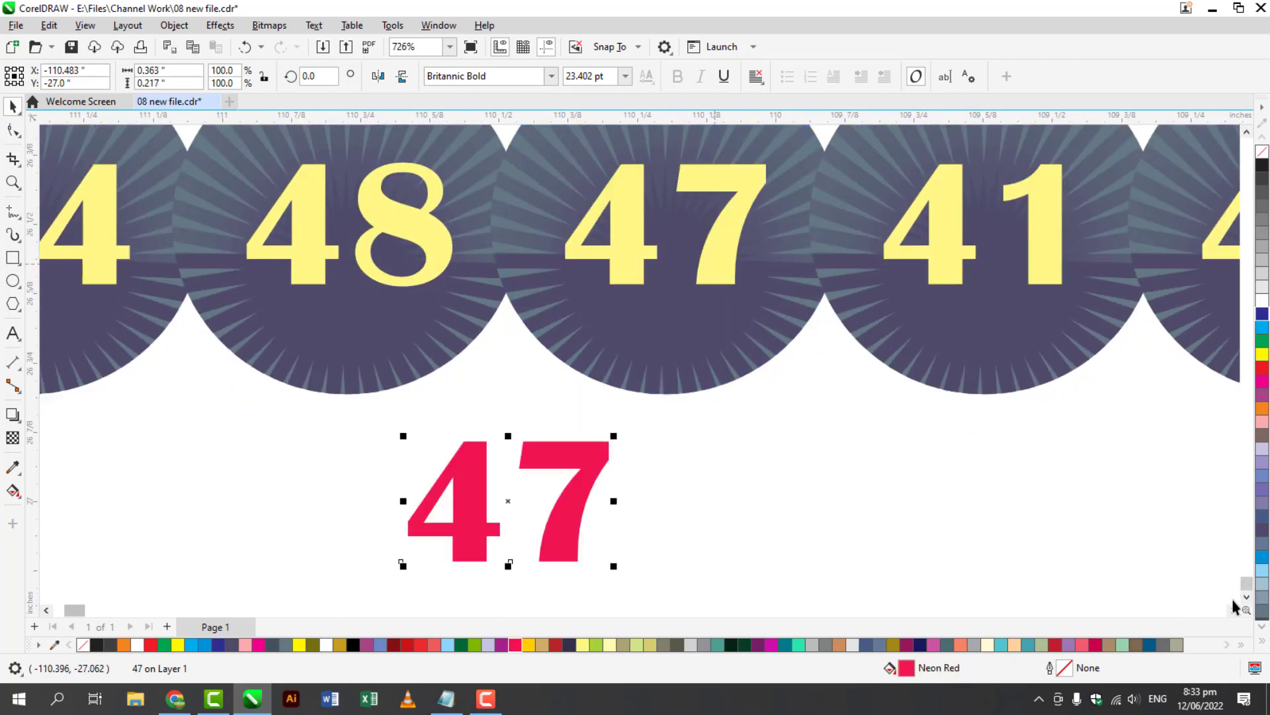
Replace the text of the red 47 below the fifth row with 7-0-8-1
scroll(1247, 602, down, 3)
scroll(510, 393, up, 2)
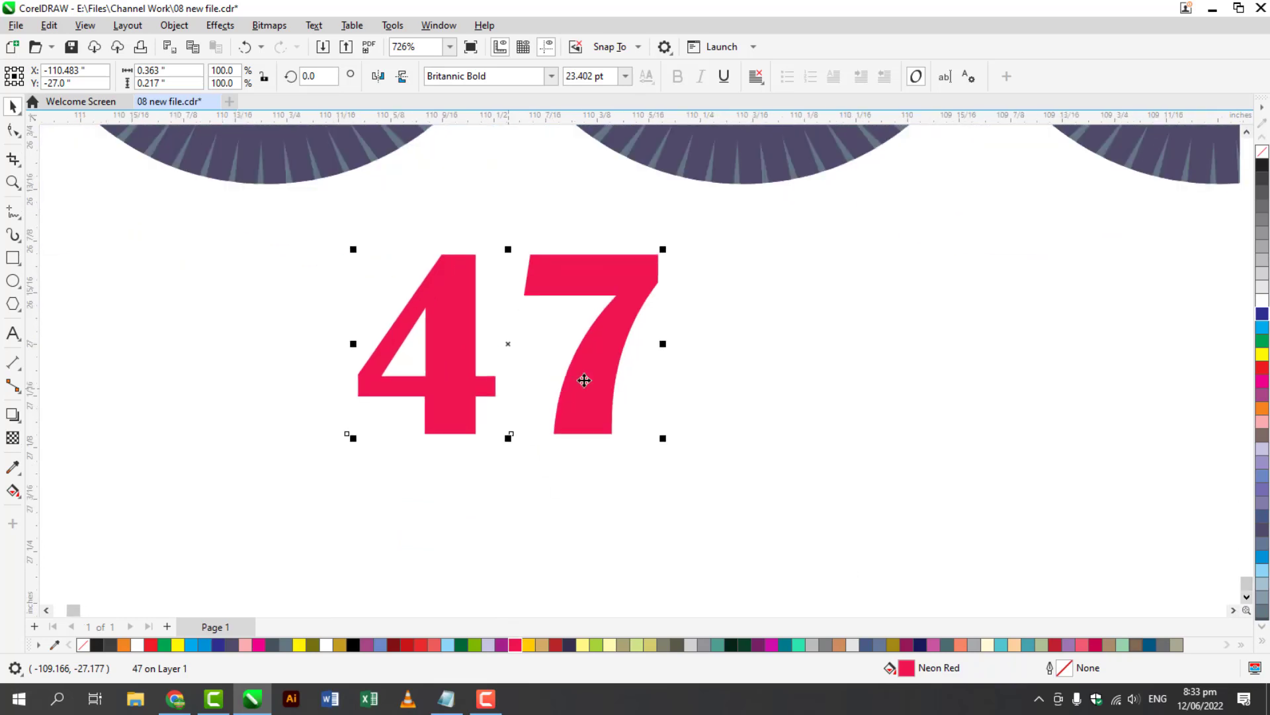
click(586, 420)
double_click(586, 420)
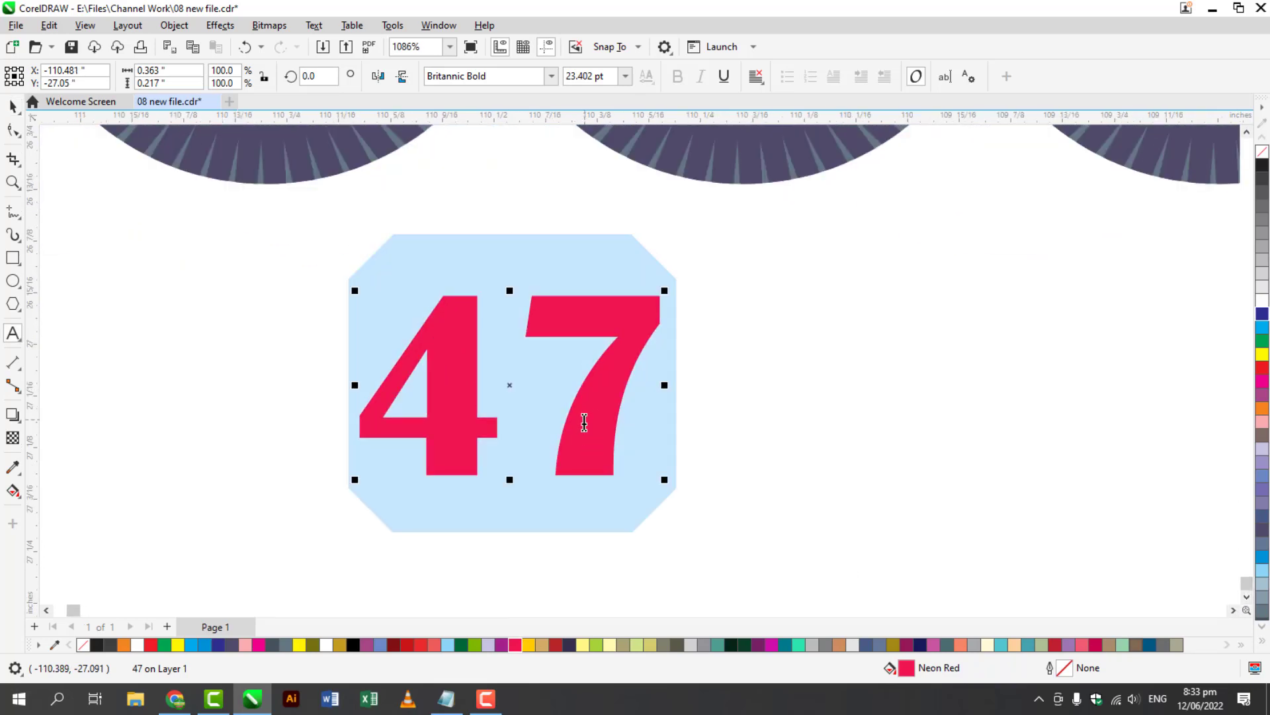
text(7-)
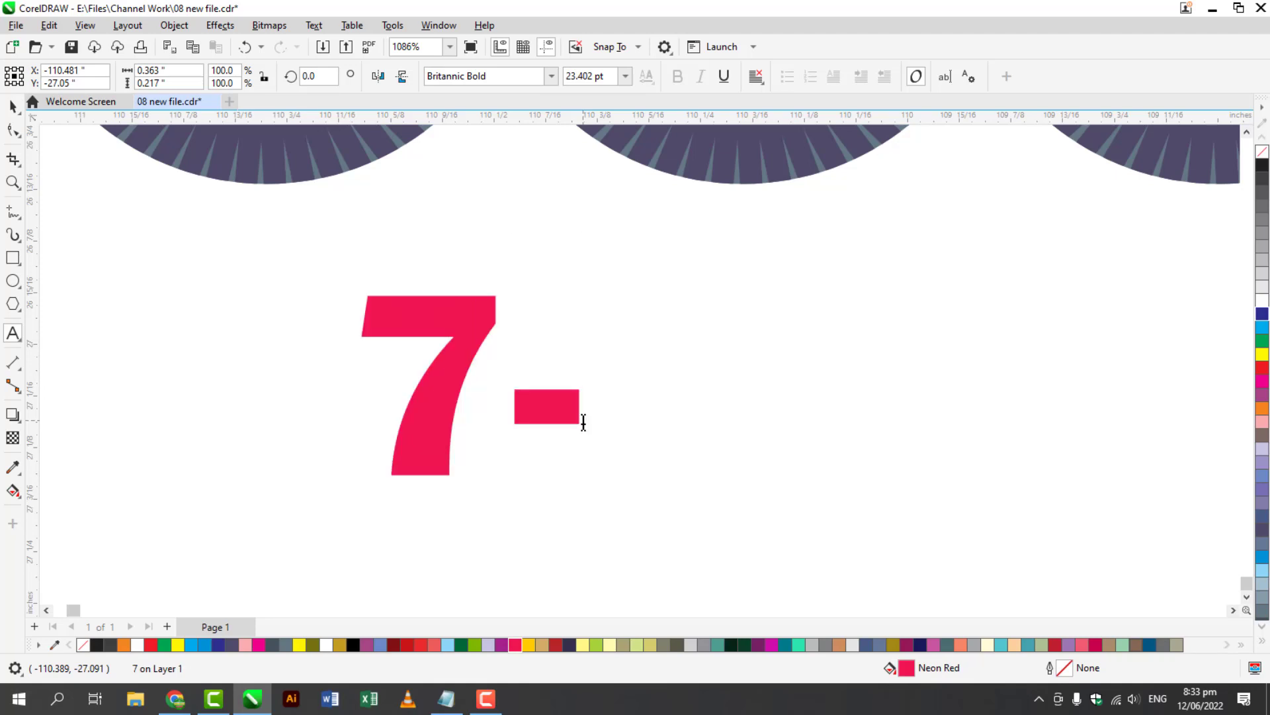
text(0-)
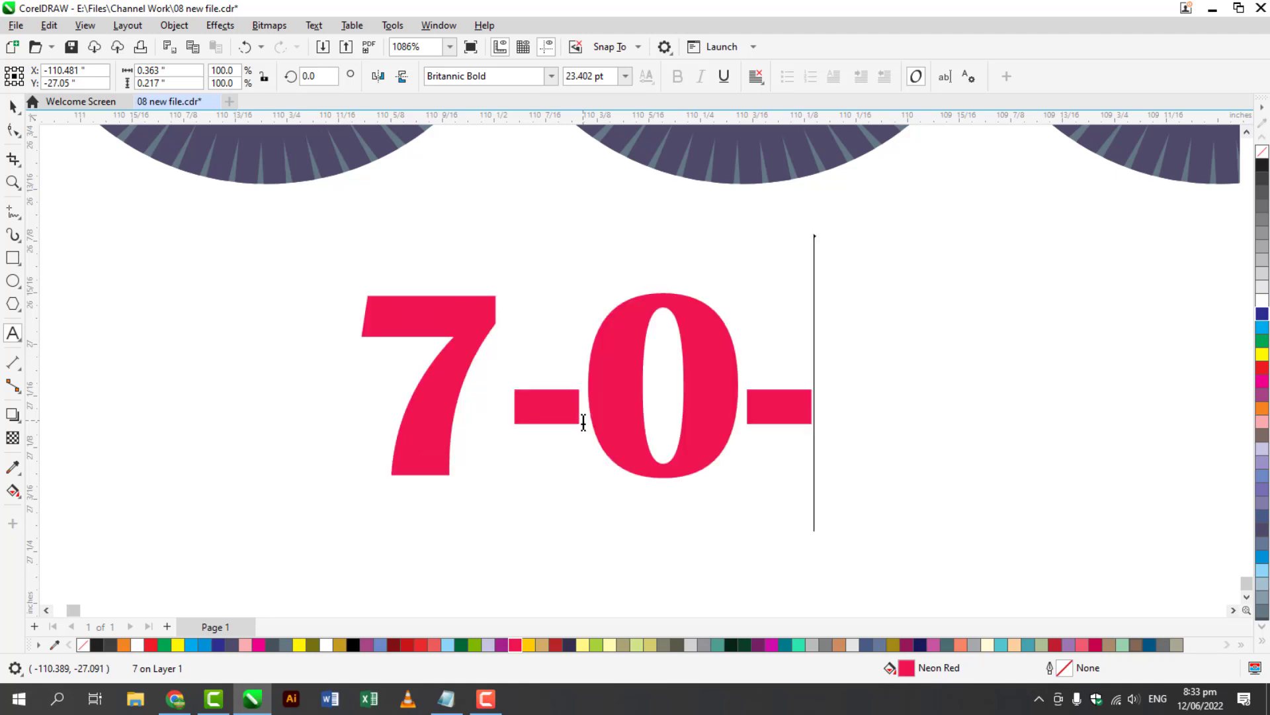
text(8)
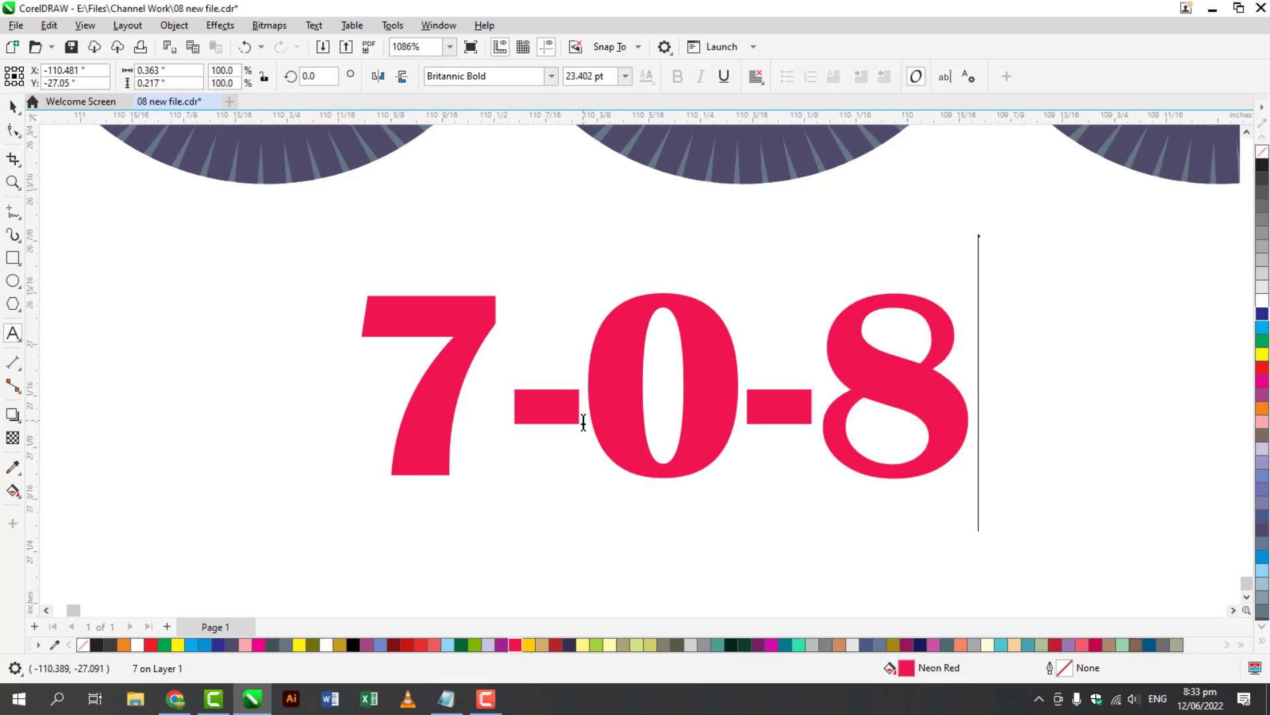
text(-1)
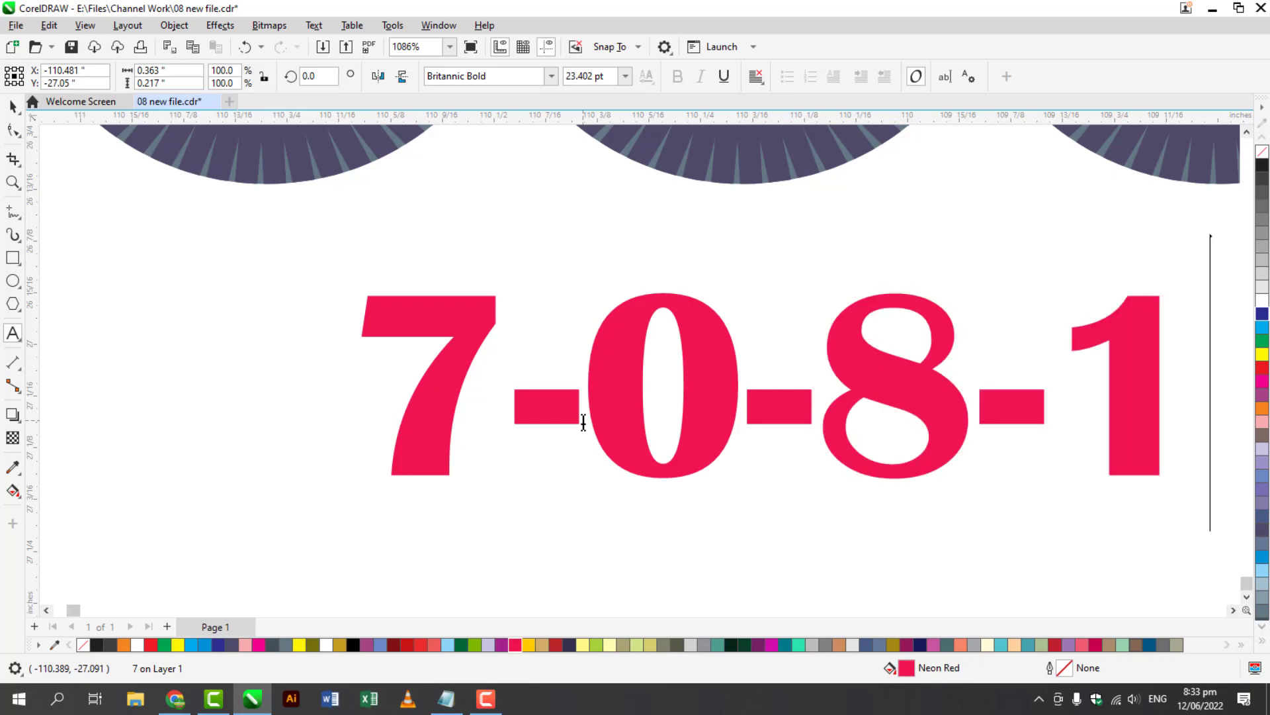
key(ctrl+space)
click(13, 130)
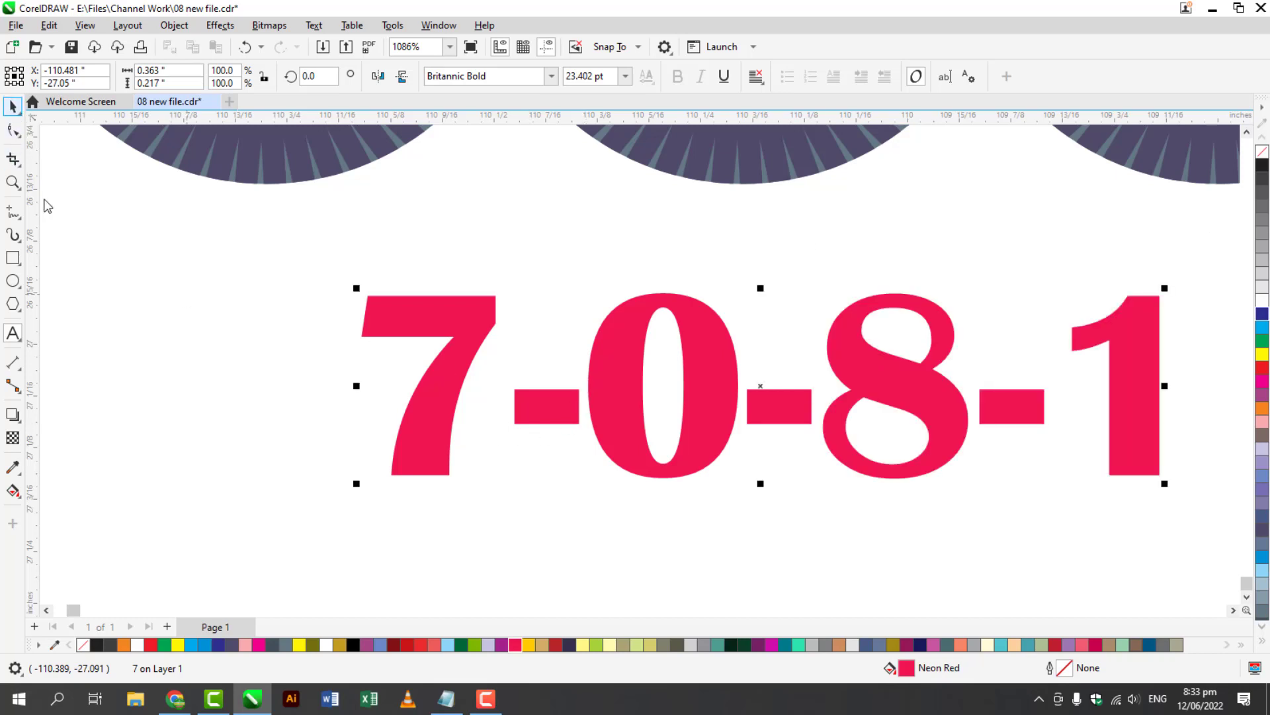
Fill the 7-0-8-1 line with dark green (C97 M33 Y100 K26) and move it slightly down and to the left
click(461, 644)
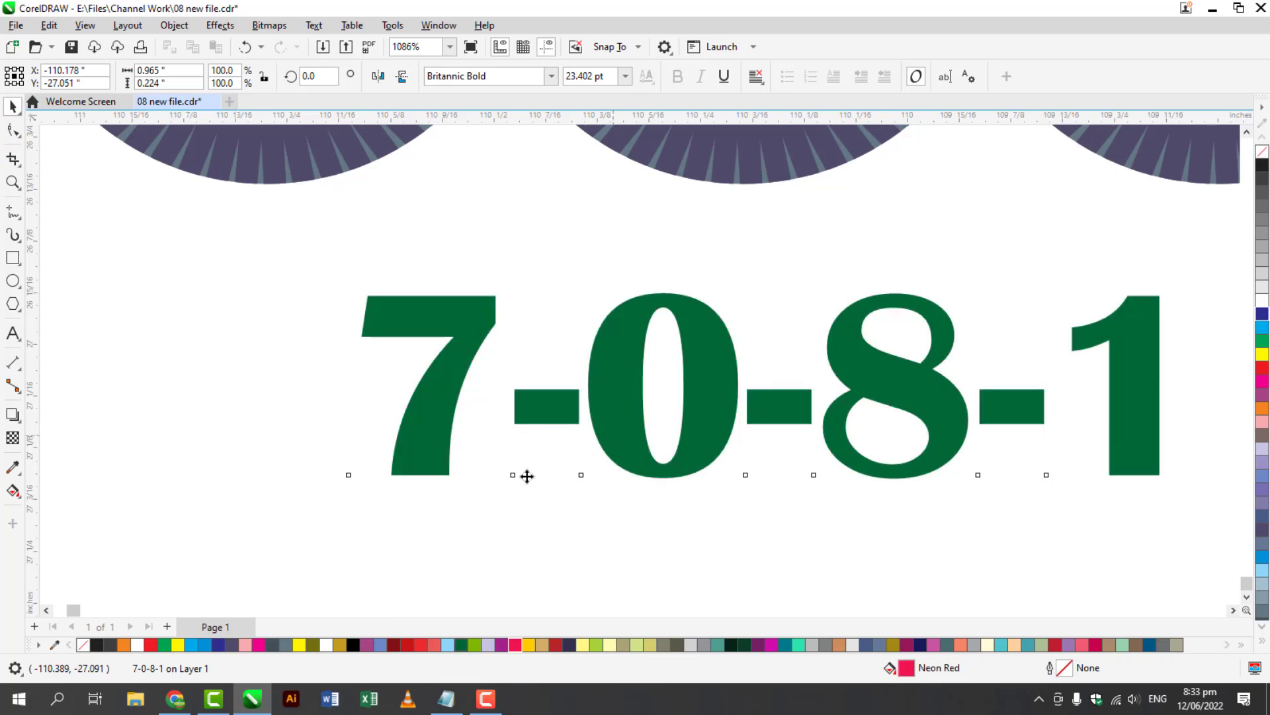
drag(516, 474, 390, 542)
click(157, 456)
Draw a Navy Blue ellipse about 0.25 by 0.31 inches without an outline behind the 7, and place a copy behind the 1
click(12, 280)
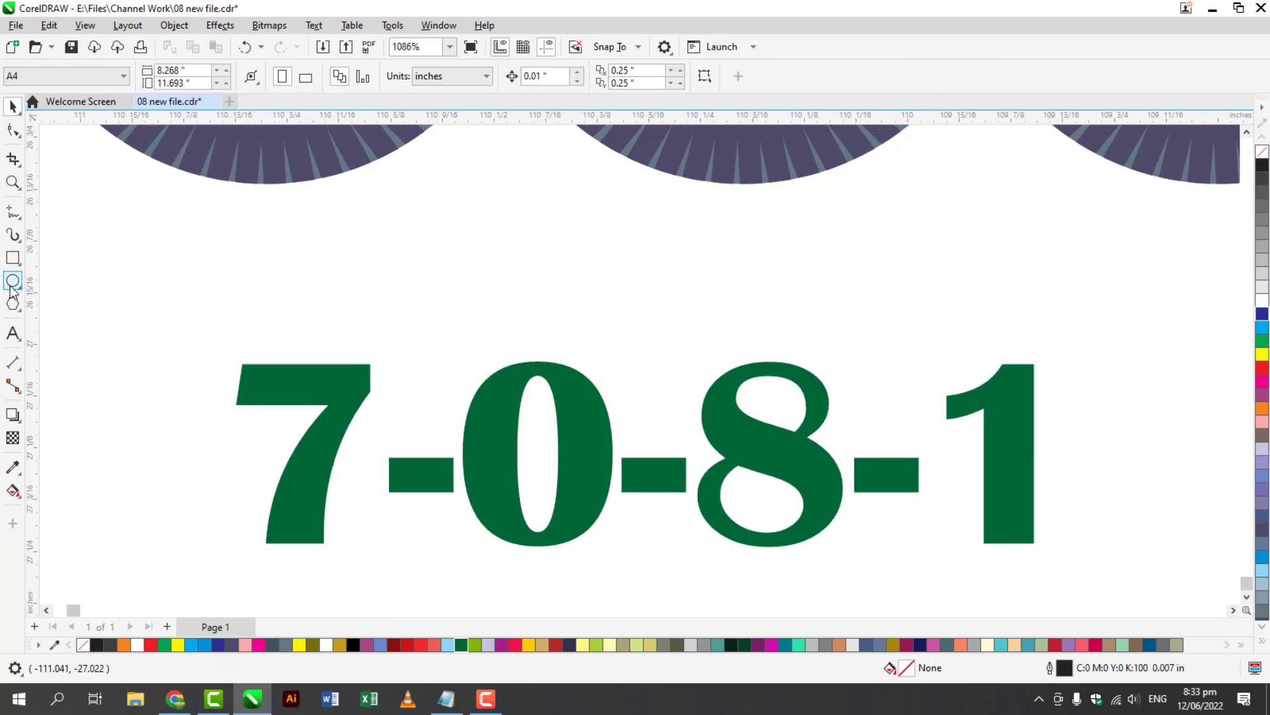
drag(197, 309, 407, 571)
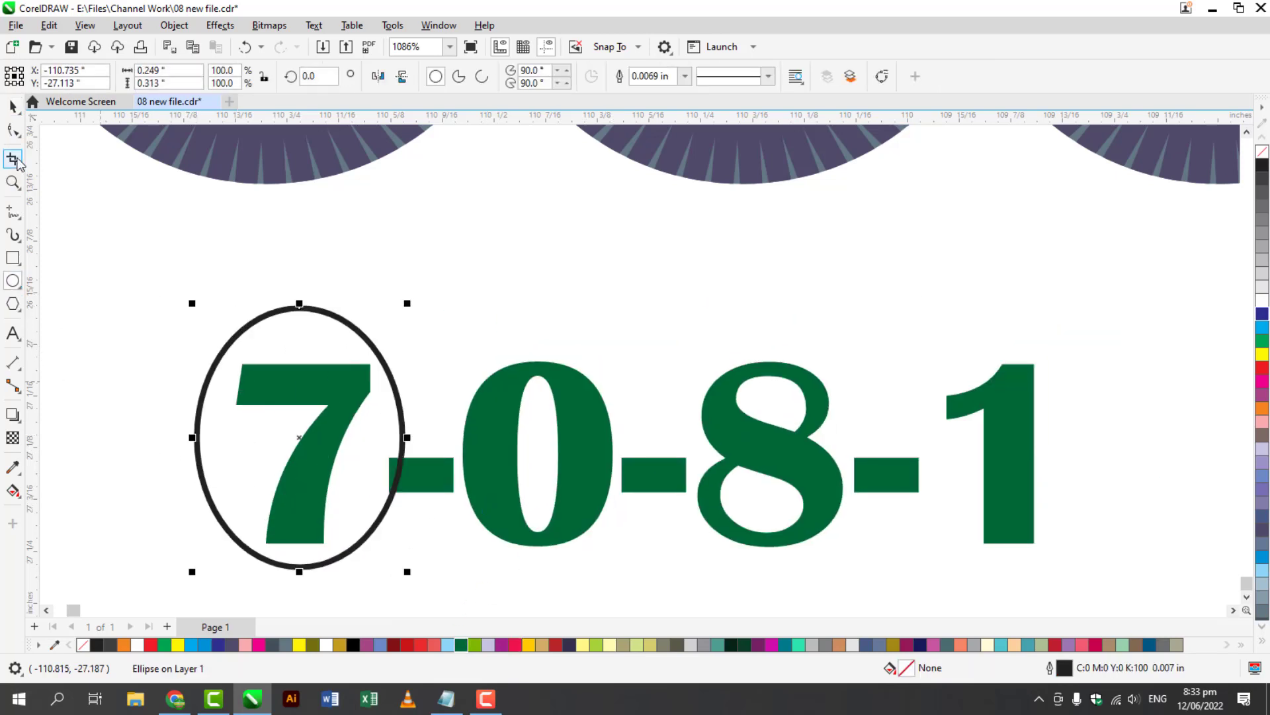
key(space)
click(863, 647)
key(shift+Page_Down)
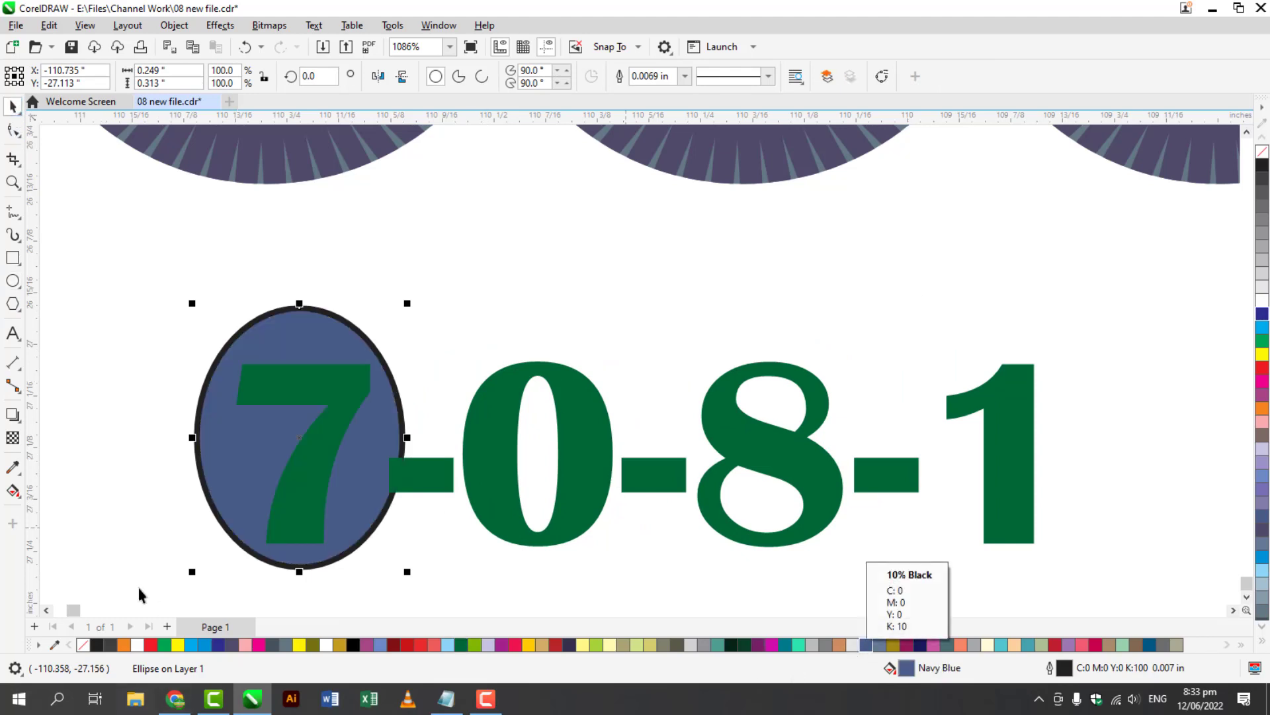
right_click(83, 644)
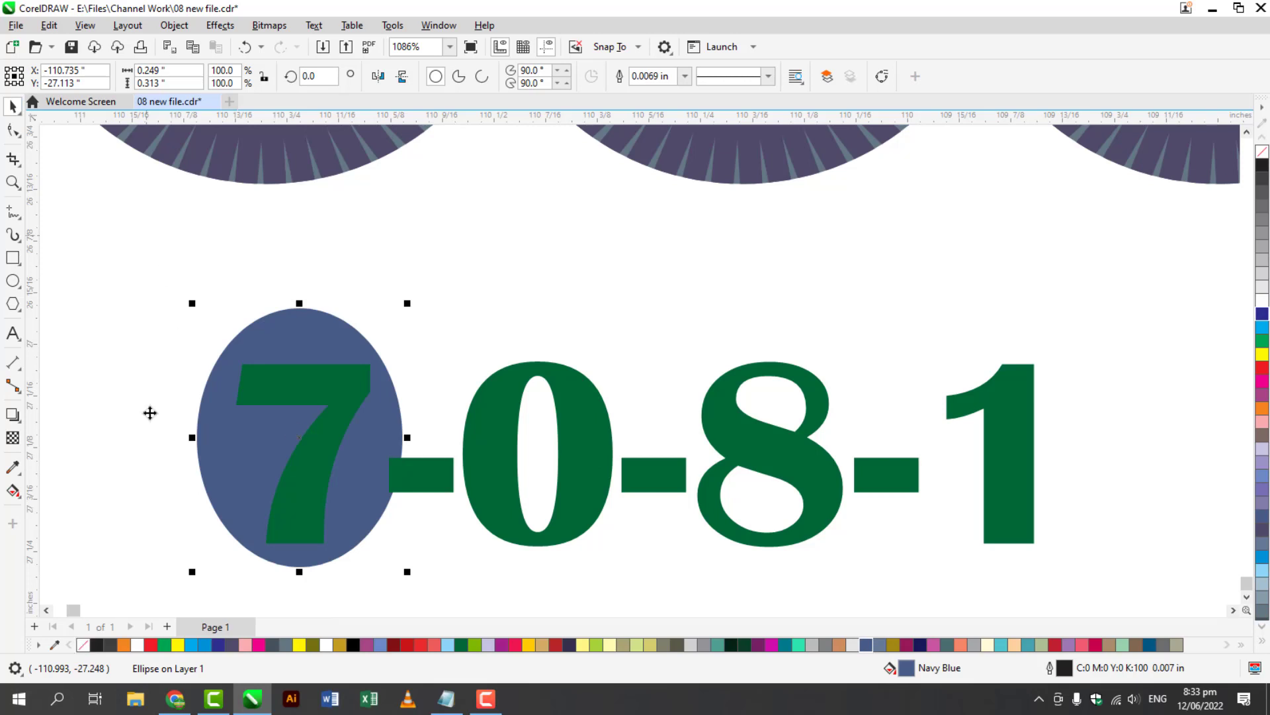
drag(250, 459, 951, 474)
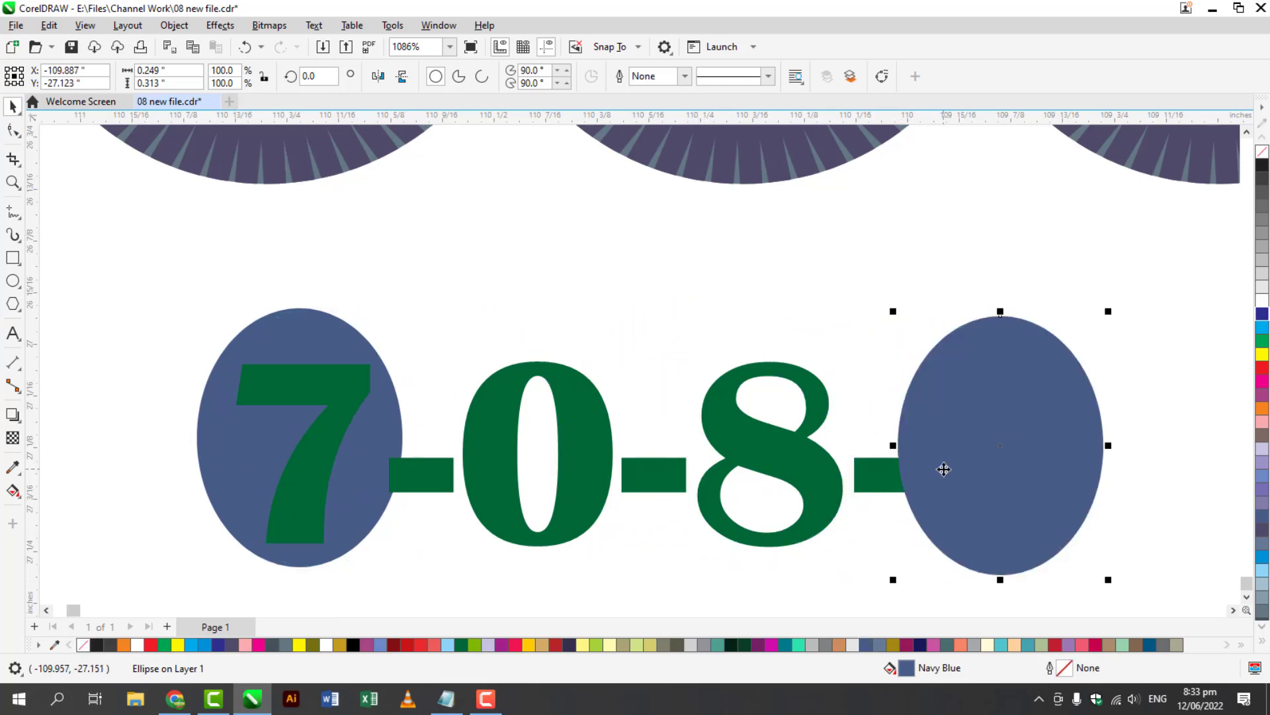
key(shift+Page_Down)
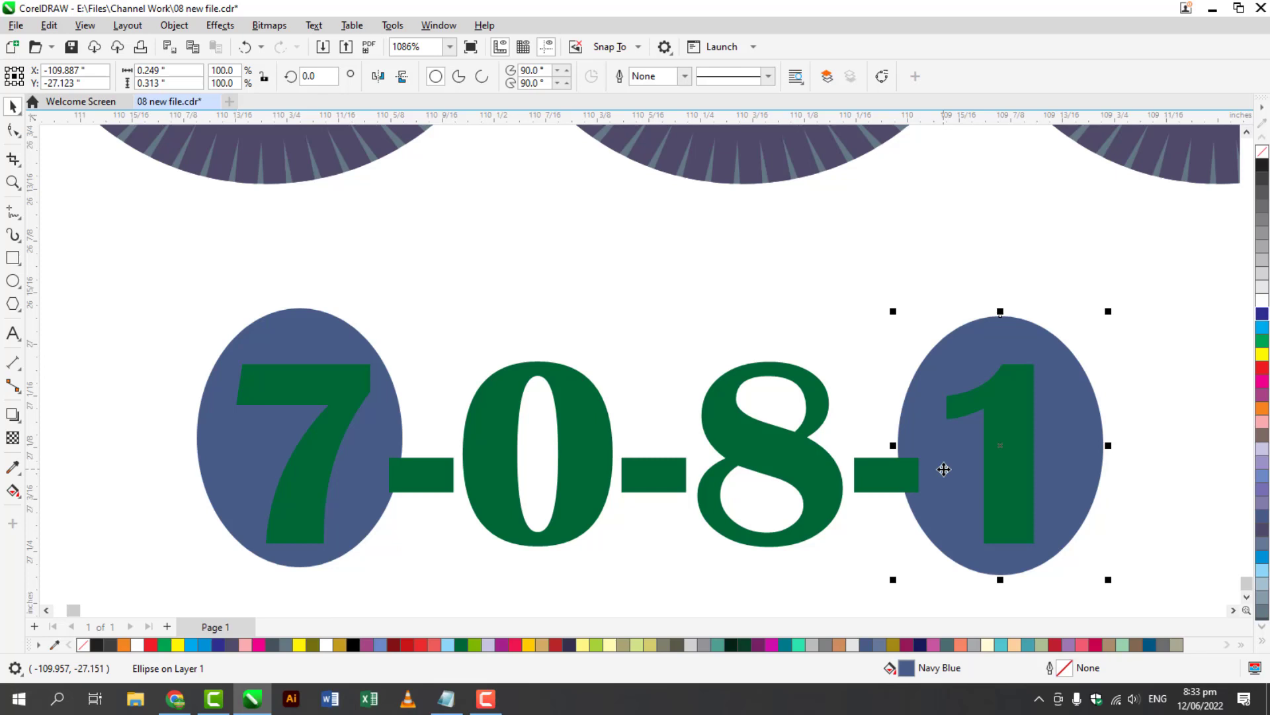
Fill only the digits 1 and 7 of the 7-0-8-1 line with white
double_click(1029, 462)
drag(1032, 463, 987, 467)
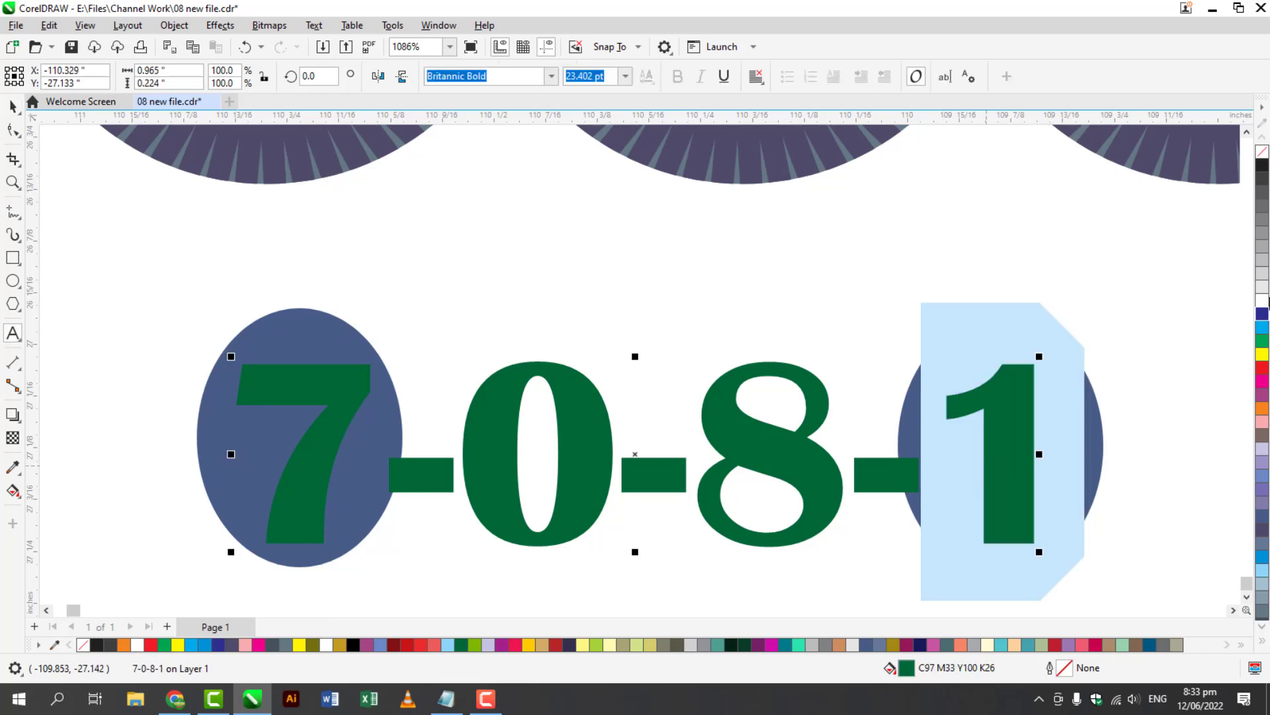
click(1262, 301)
drag(352, 450, 239, 442)
click(1262, 299)
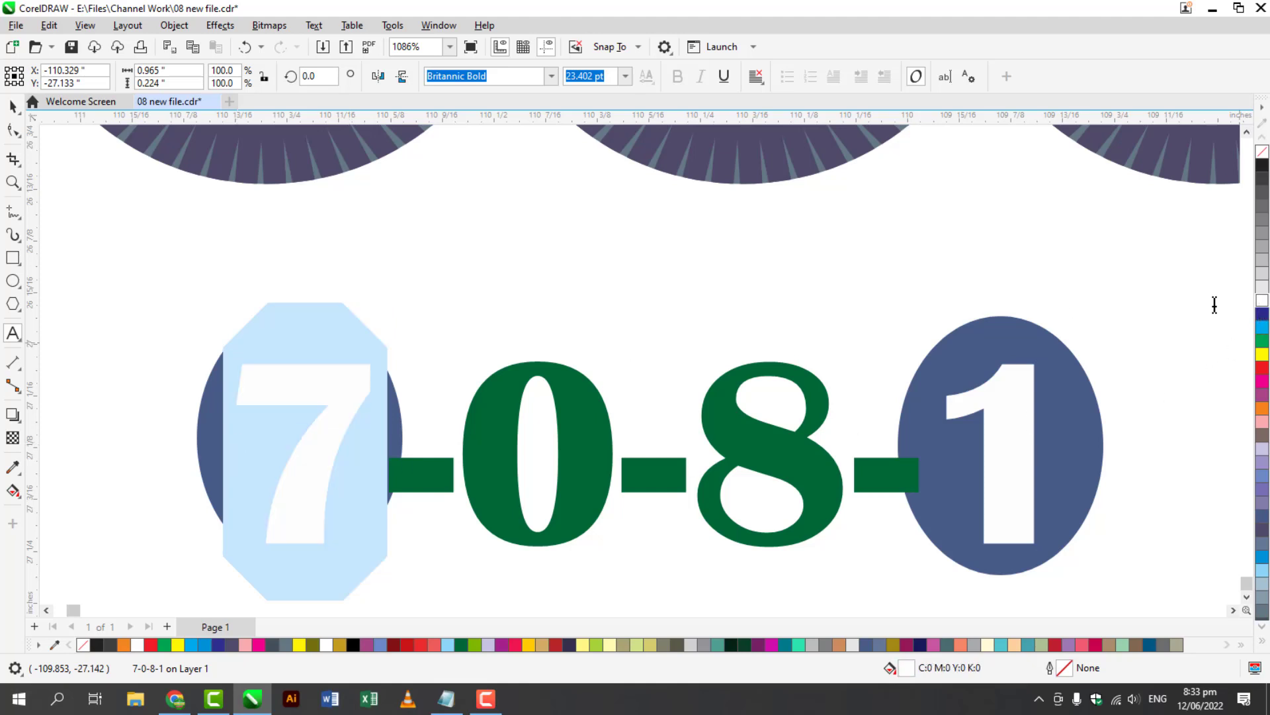
click(12, 107)
click(77, 389)
Draw an unfilled ellipse about 0.25 by 0.45 inches around the 8 and give it a dark gold outline
click(13, 281)
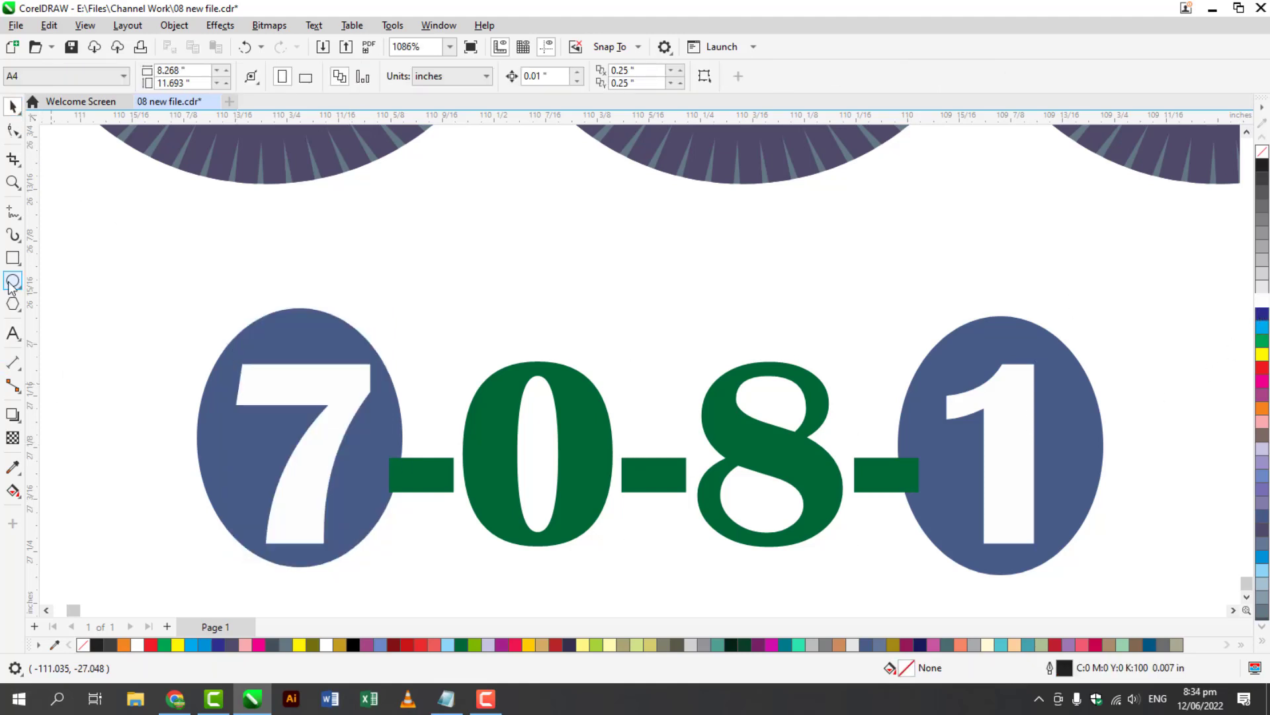
drag(665, 263, 880, 632)
right_click(893, 644)
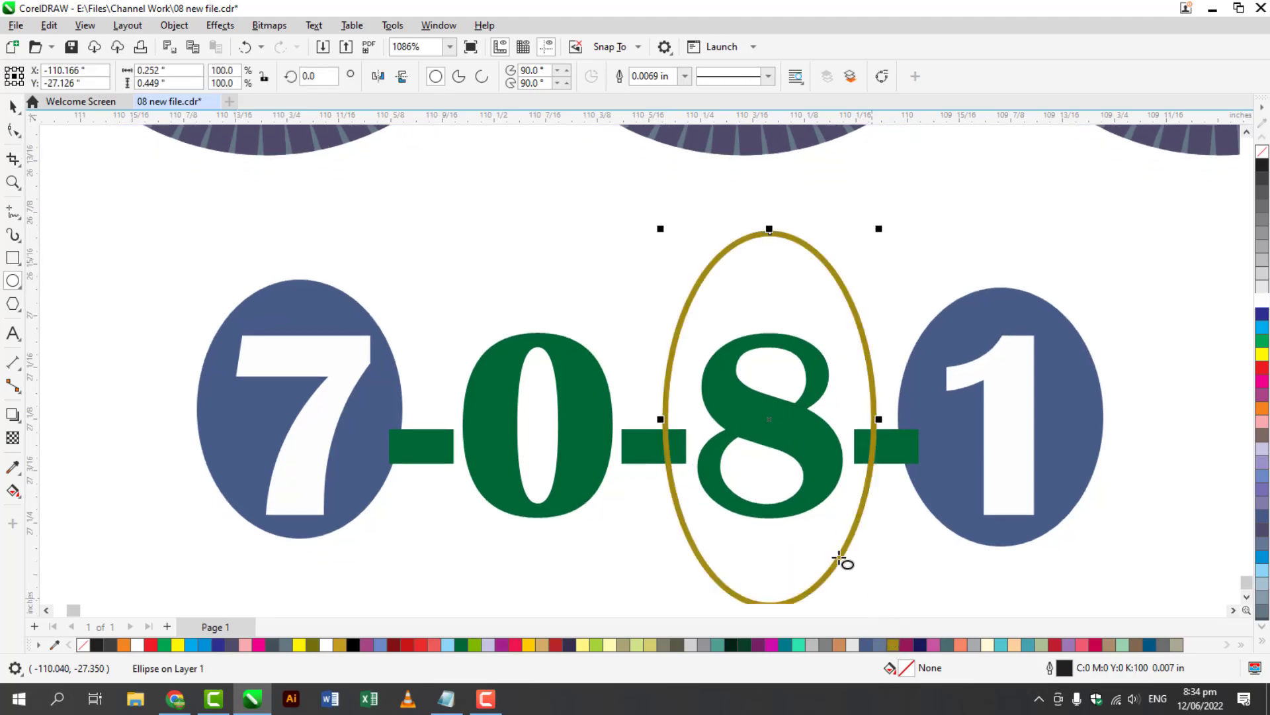
Draw an unfilled ellipse about 0.3 by 0.52 inches around the 1 and its navy ellipse, with a Red Brown outline
drag(878, 201, 1024, 565)
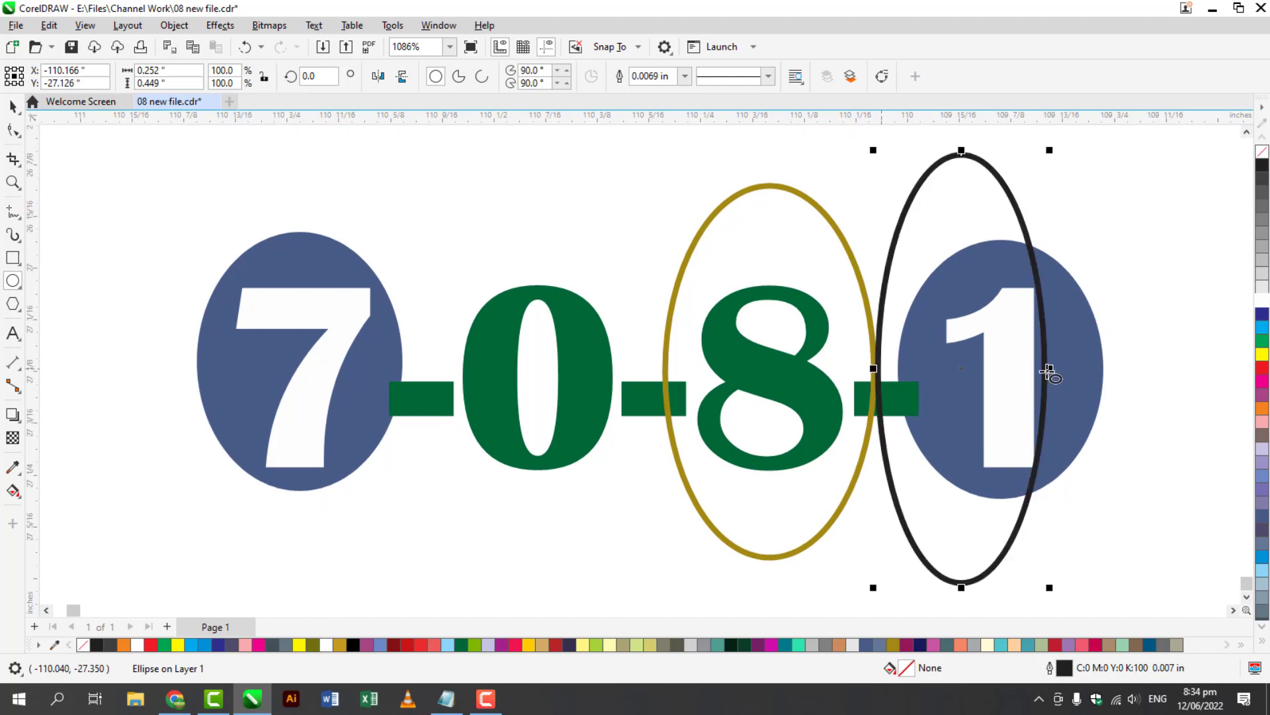
drag(1051, 370, 1127, 381)
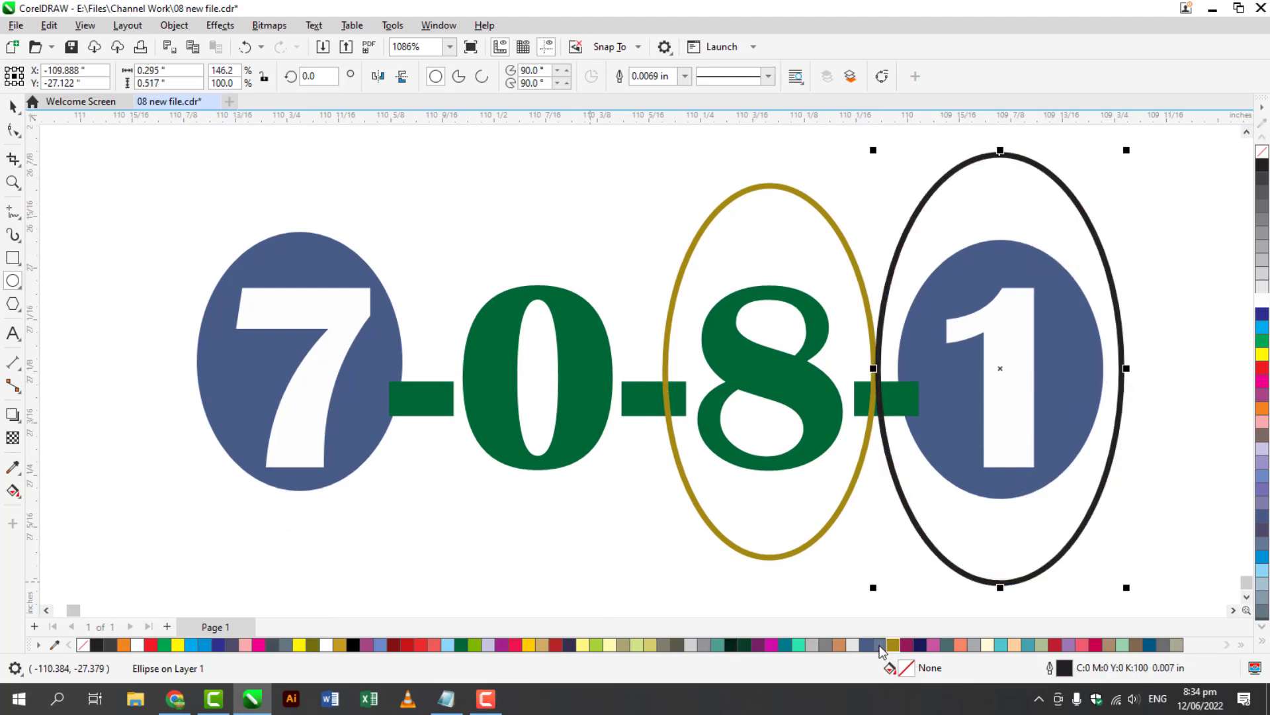
right_click(880, 646)
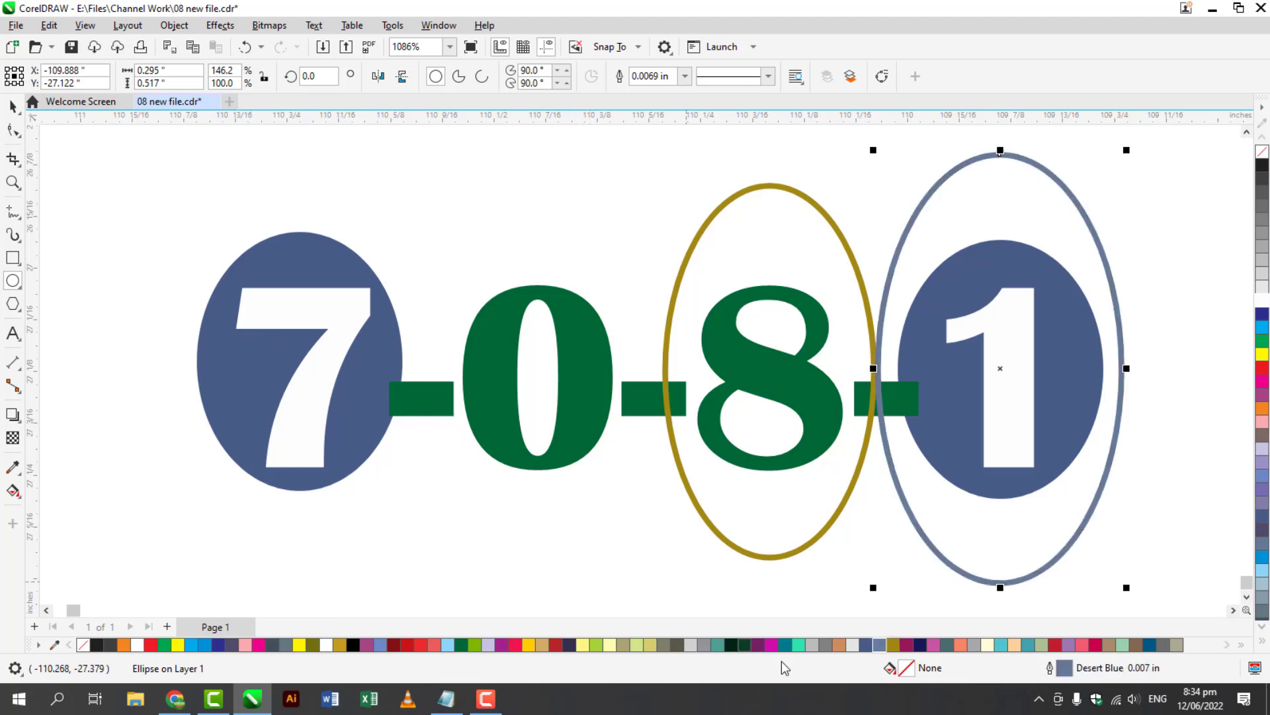
right_click(840, 646)
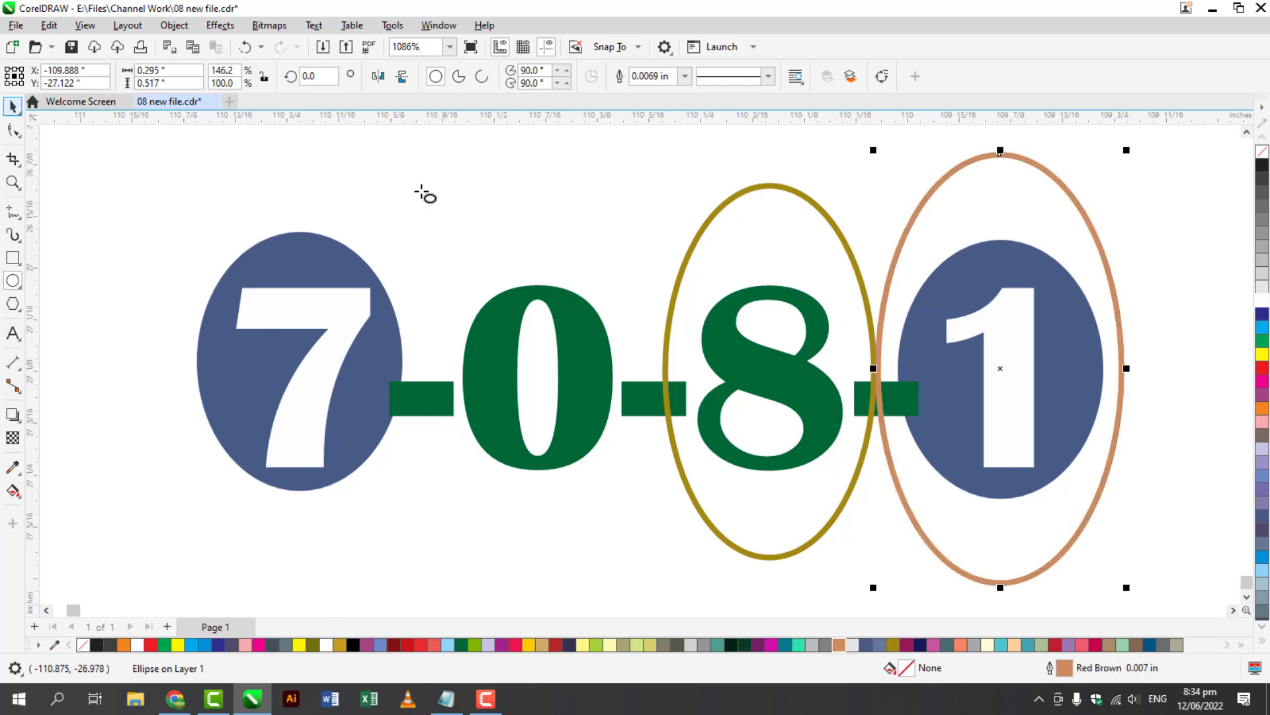
Change the outline colour of the ellipse around the 8 to Red Brown
click(12, 105)
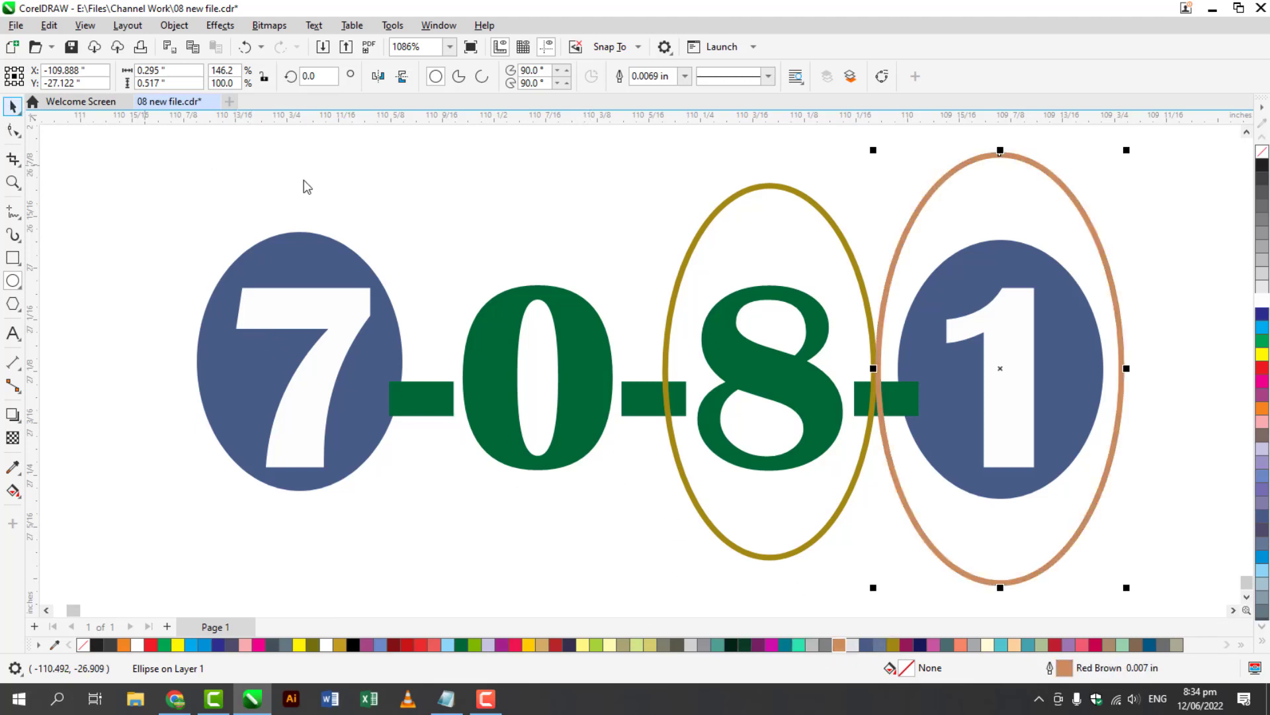
click(713, 219)
right_click(839, 645)
click(593, 507)
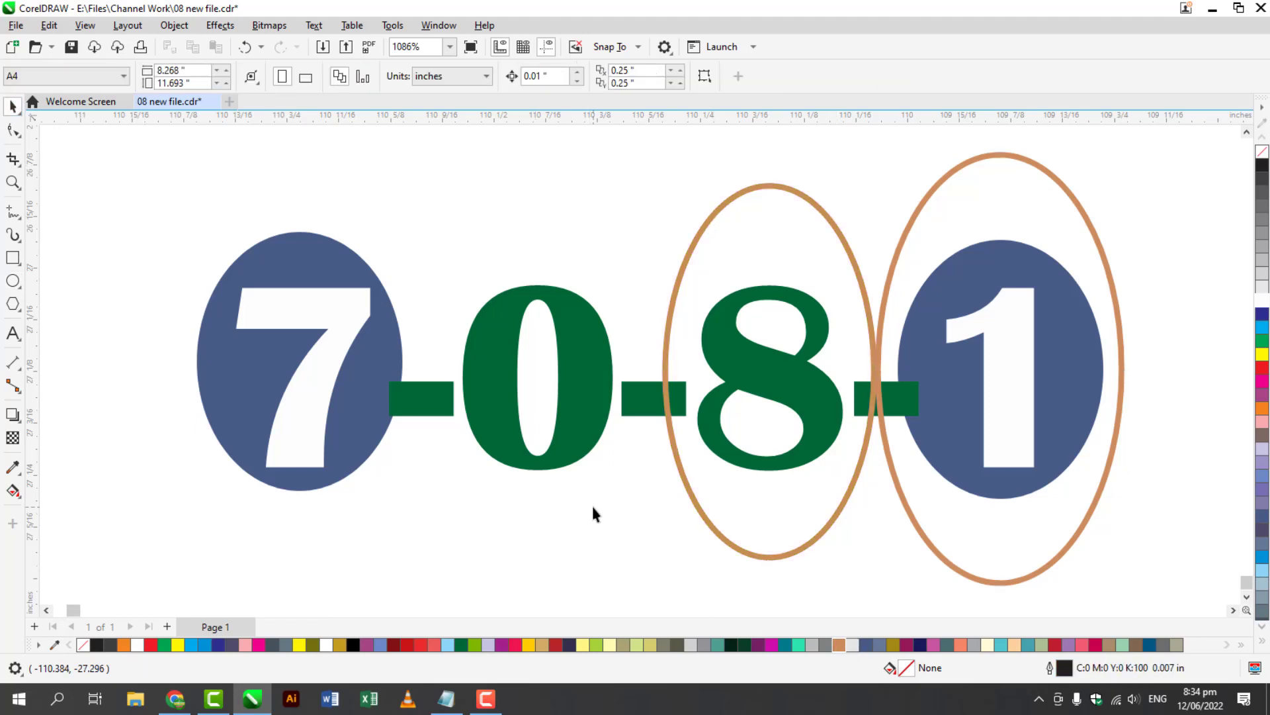